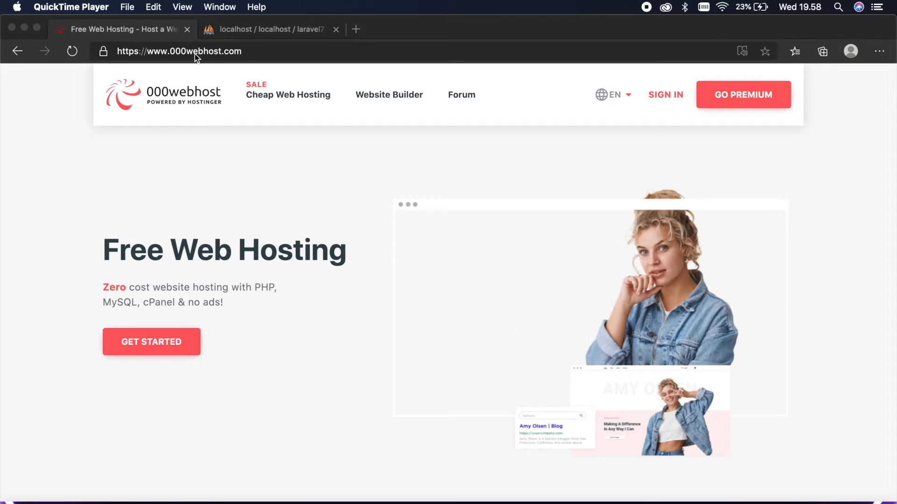
Step: Choose the Free Web Hosting plan on 000webhost and sign up for it with a Google login
left_click(263, 364)
left_click(167, 348)
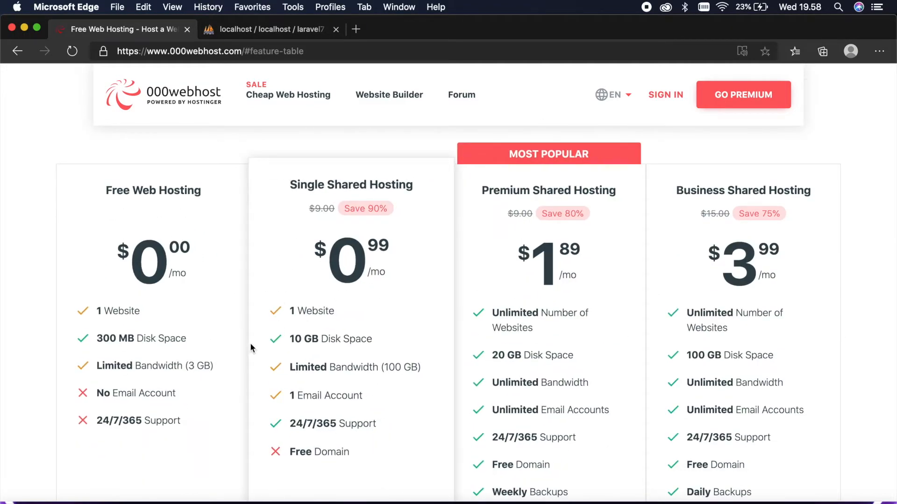
scroll(251, 345, "down", 2)
scroll(166, 201, "up", 2)
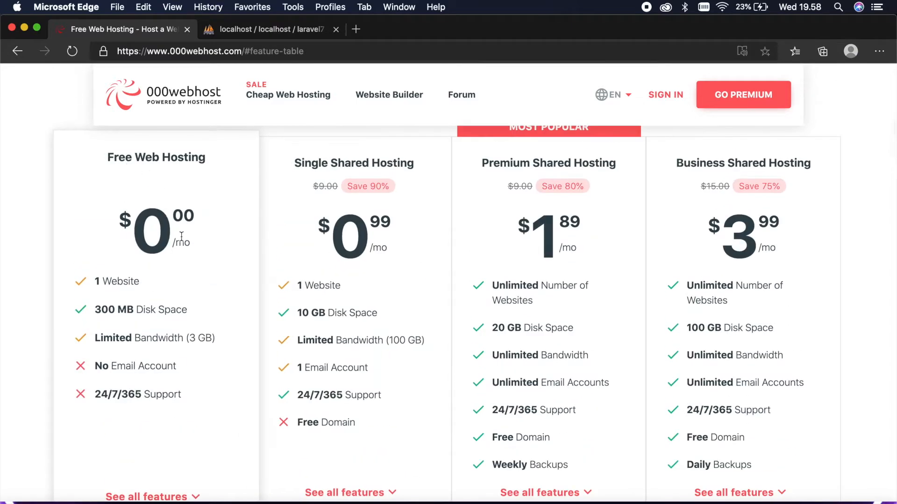
scroll(182, 234, "down", 3)
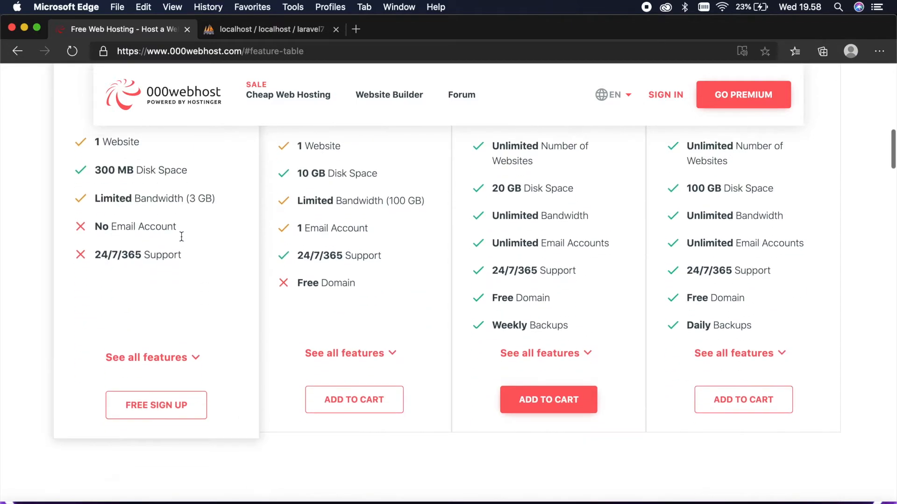
left_click(155, 411)
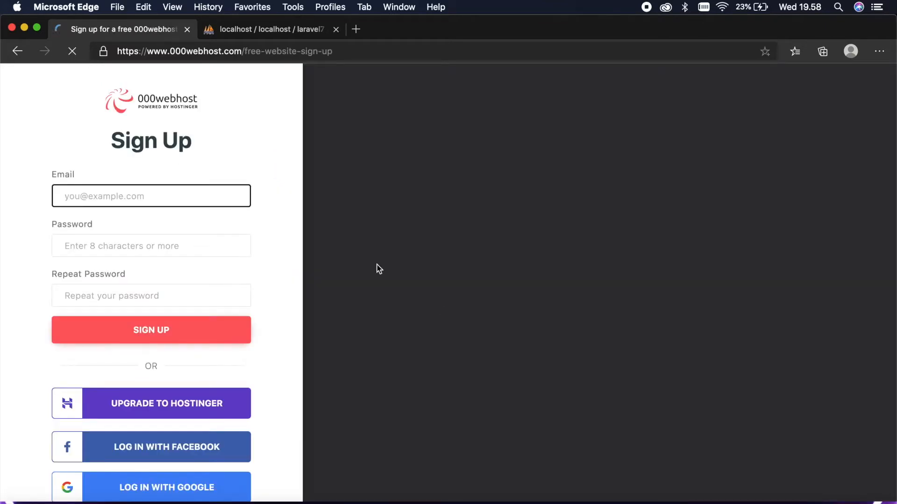
scroll(225, 296, "down", 1)
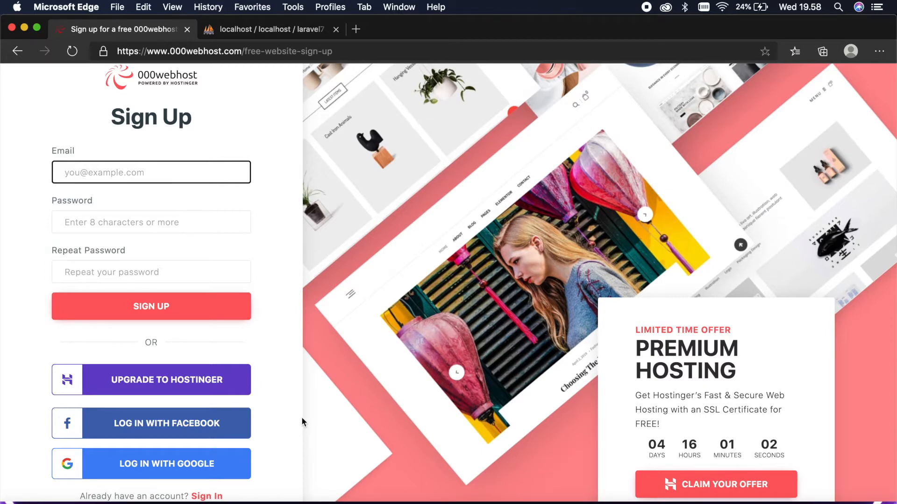
left_click(229, 463)
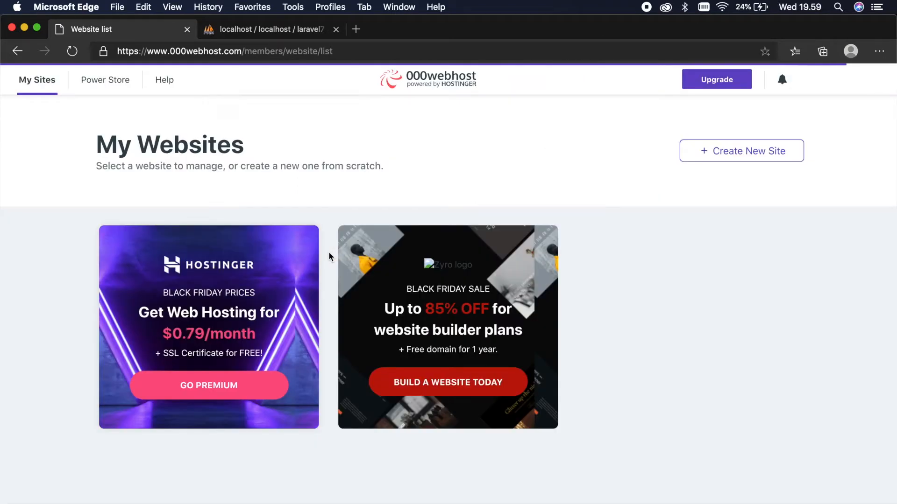
Step: Start creating a new site and name the website laraveltujuh
left_click(721, 162)
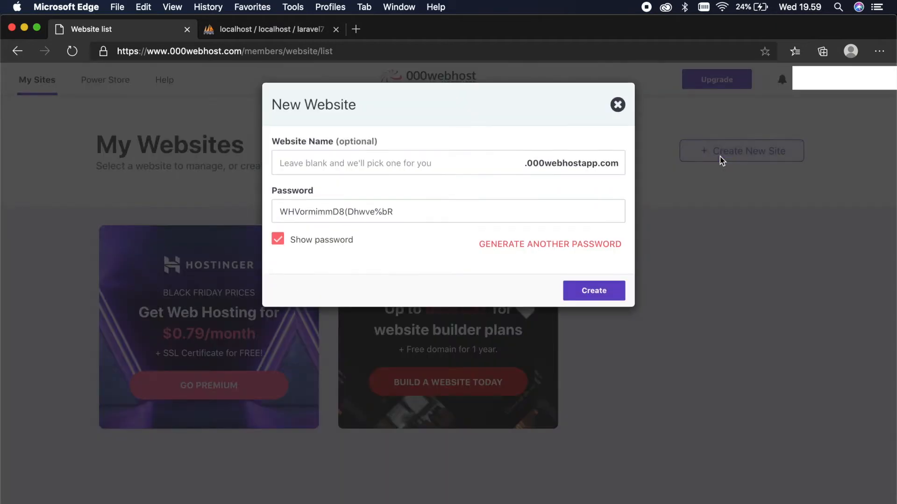
left_click(438, 163)
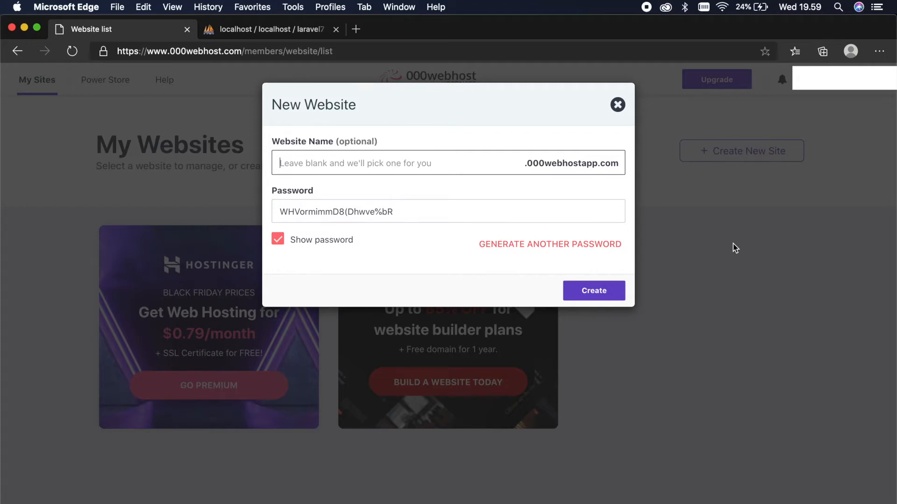
type("lara")
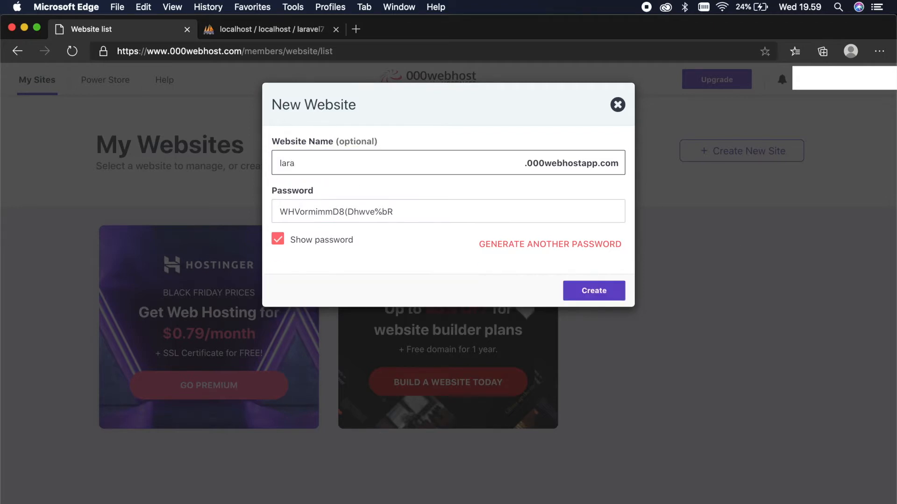
type("veltujuh")
Step: Replace the generated website password with a custom one and try to create the site
triple_click(567, 214)
left_click(479, 166)
left_click(452, 208)
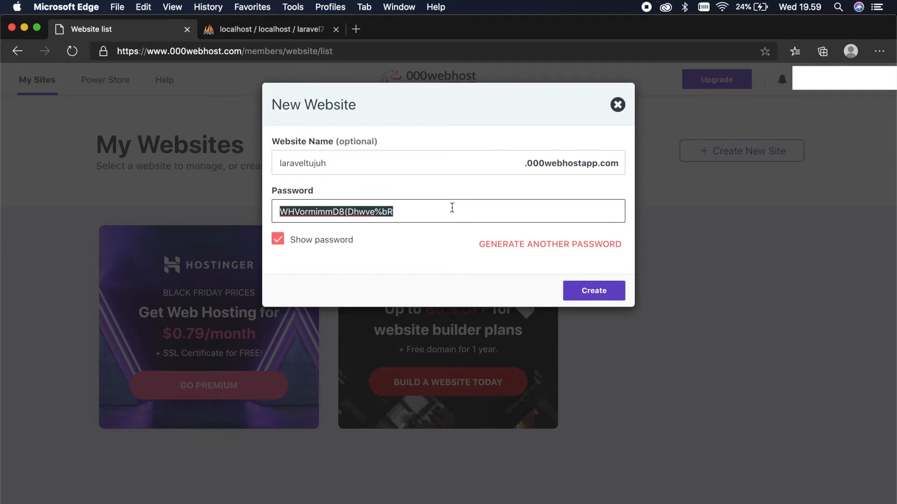
key("BackSpace")
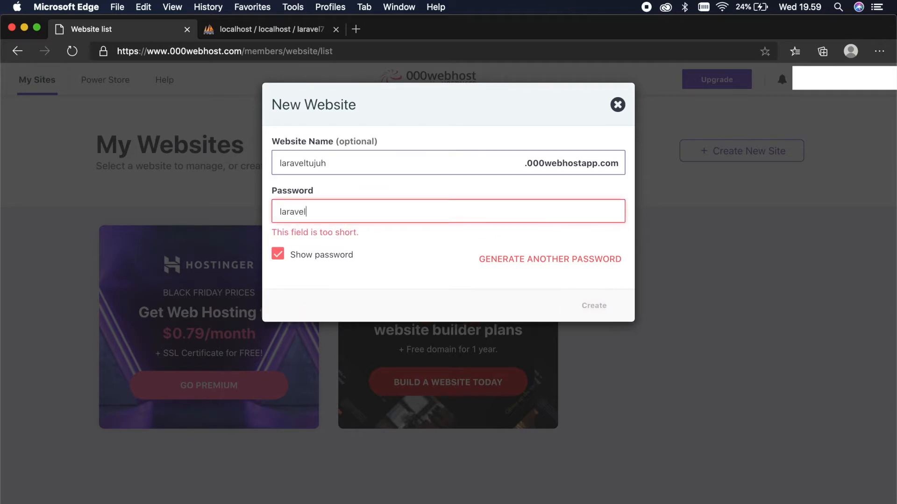
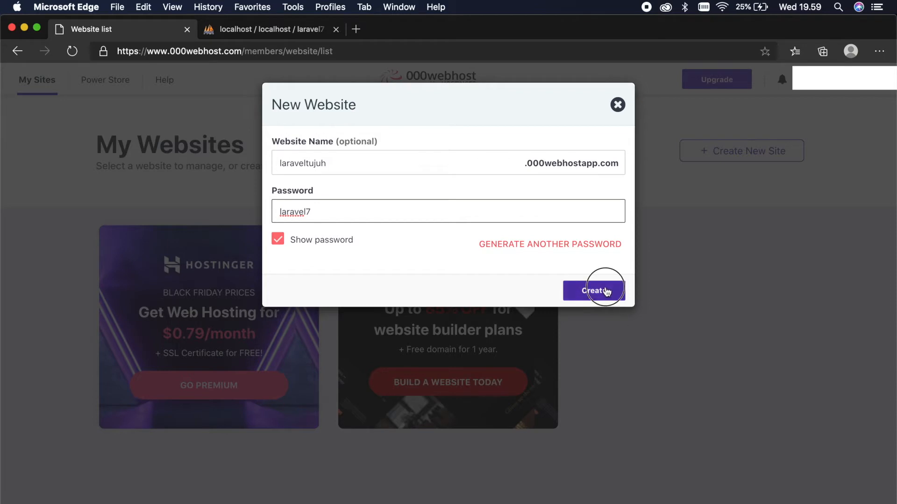
left_click(606, 291)
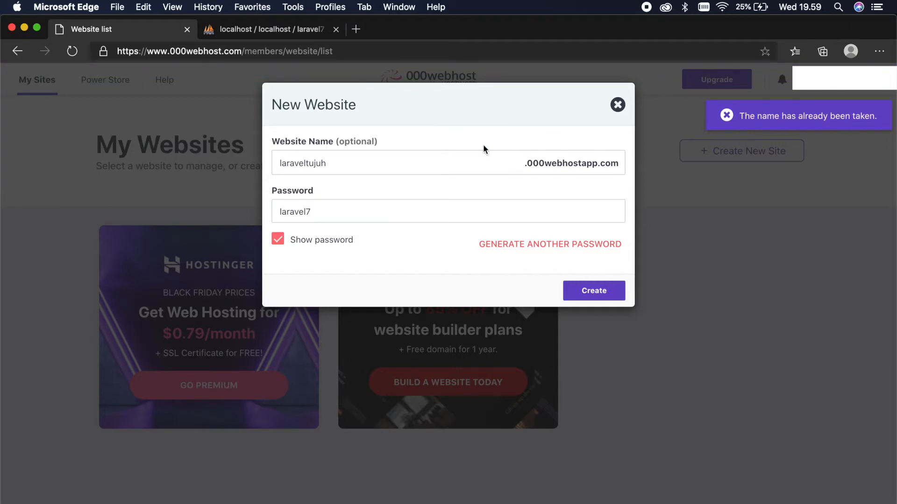
Step: Change the website name to laraveltujuh7, create the site, and dismiss the recommendation survey
left_click(462, 164)
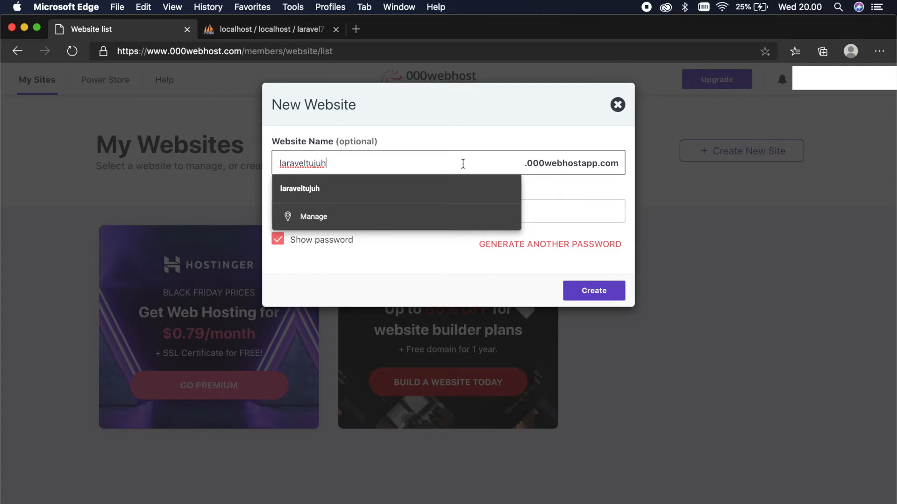
type("7")
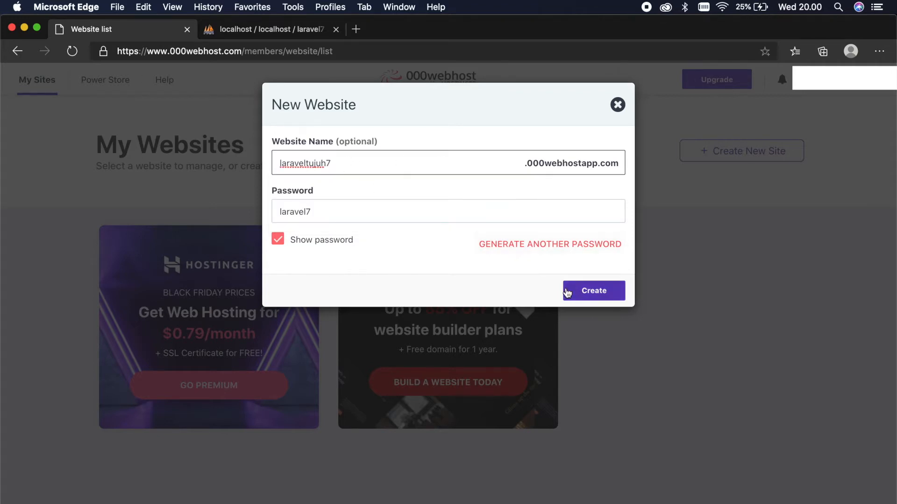
left_click(591, 294)
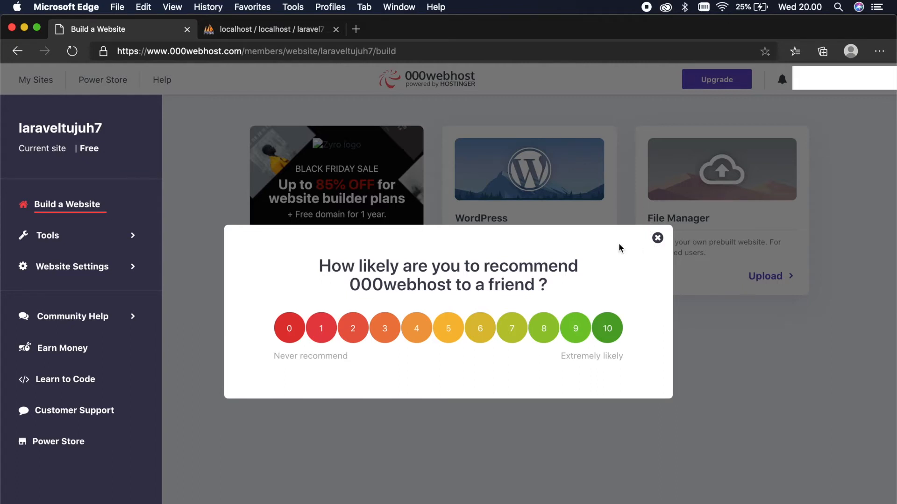
left_click(657, 238)
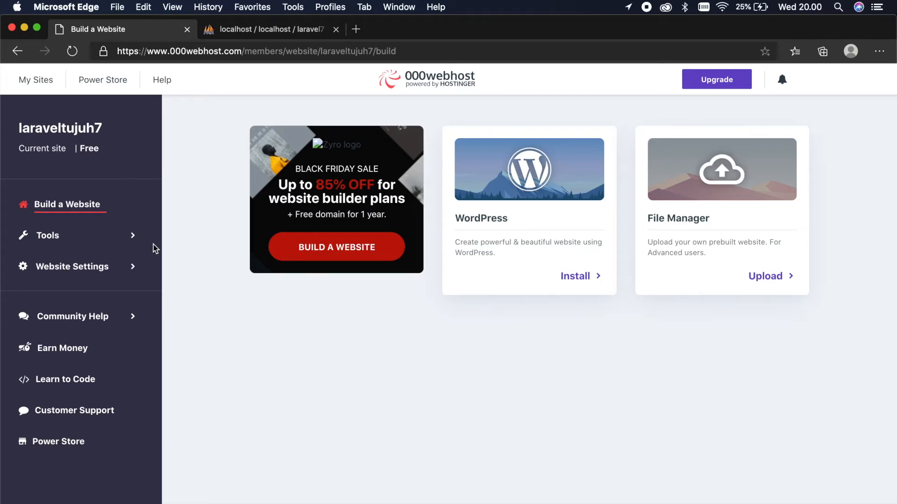
key("super+Tab")
key("super+Tab")
key("super+Tab")
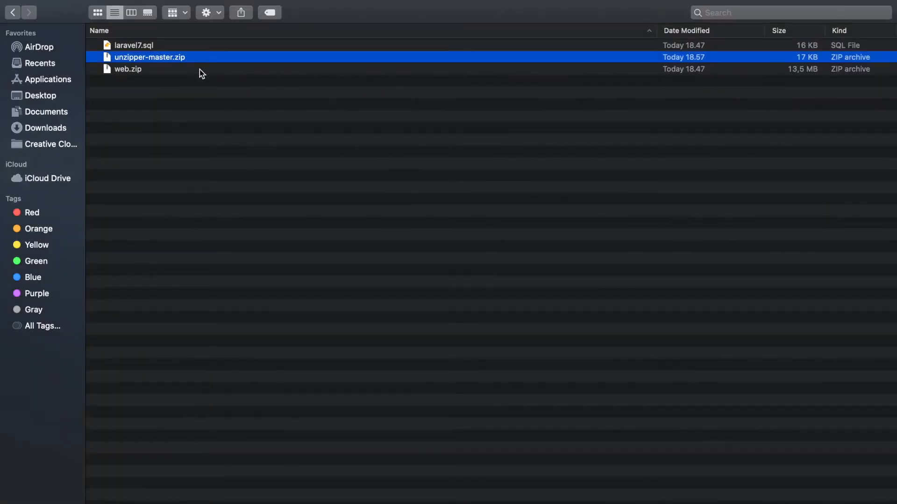
left_click(159, 69)
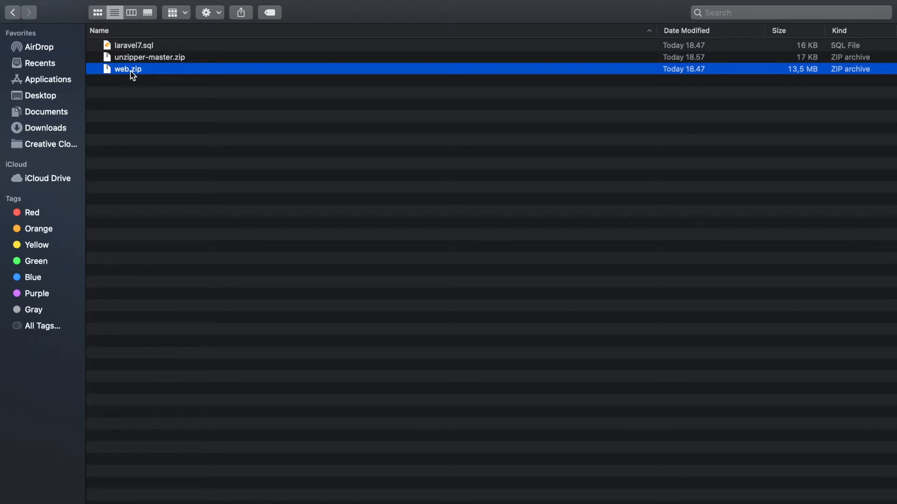
left_click(201, 89)
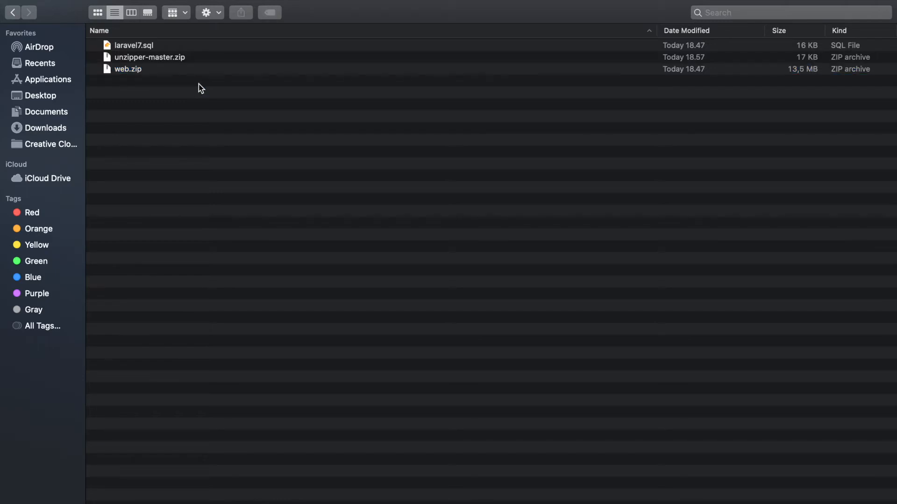
left_click(194, 47)
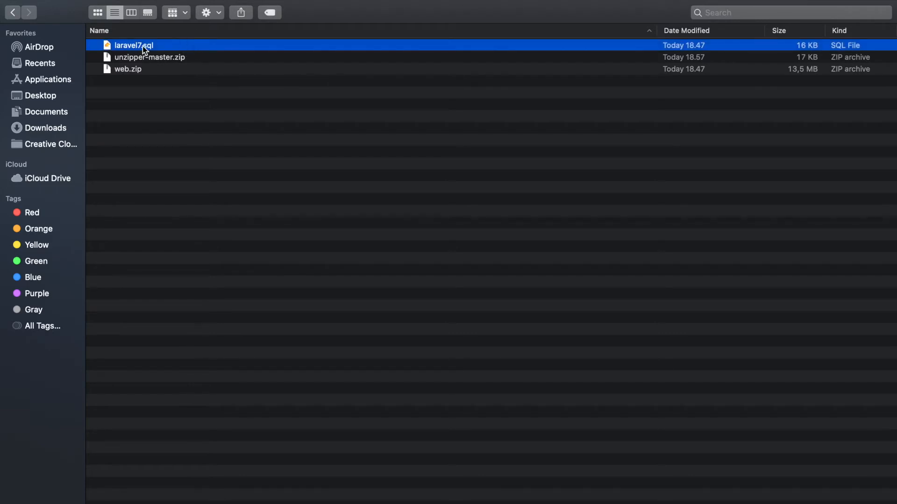
key("super+Tab")
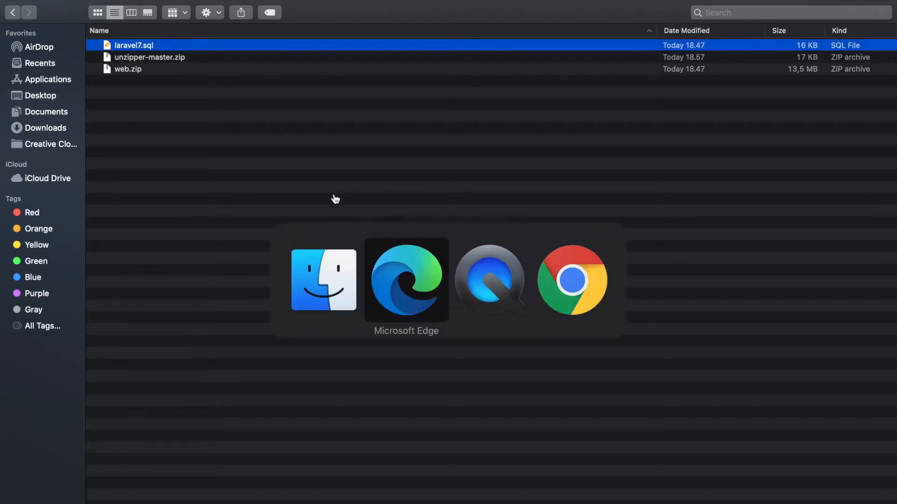
key("super+Tab")
key("super+Tab")
key("super+Tab")
key("super+Tab")
key("super+Tab")
key("super+Tab")
key("super+Tab")
key("super+Tab")
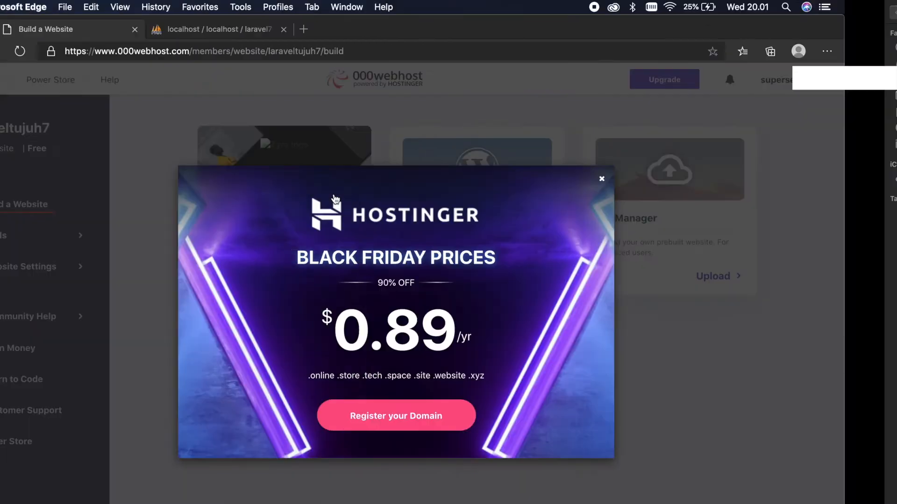
left_click(283, 29)
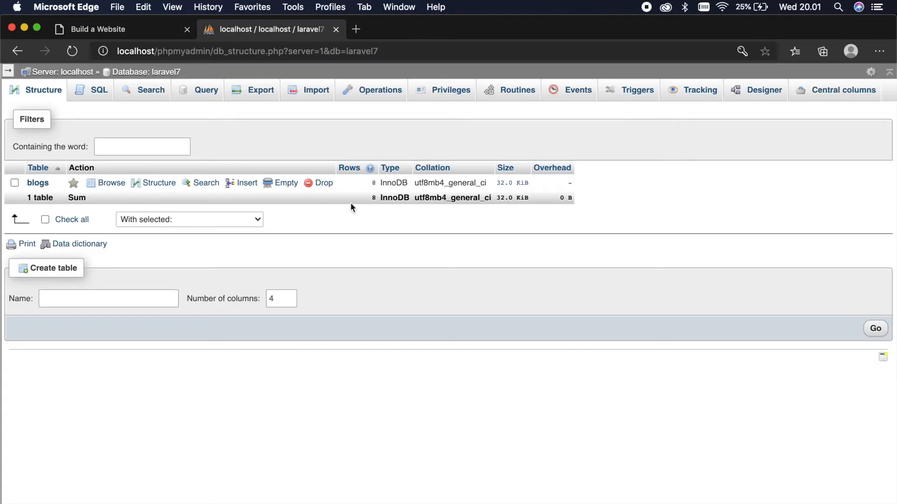
left_click_drag(154, 51, 97, 56)
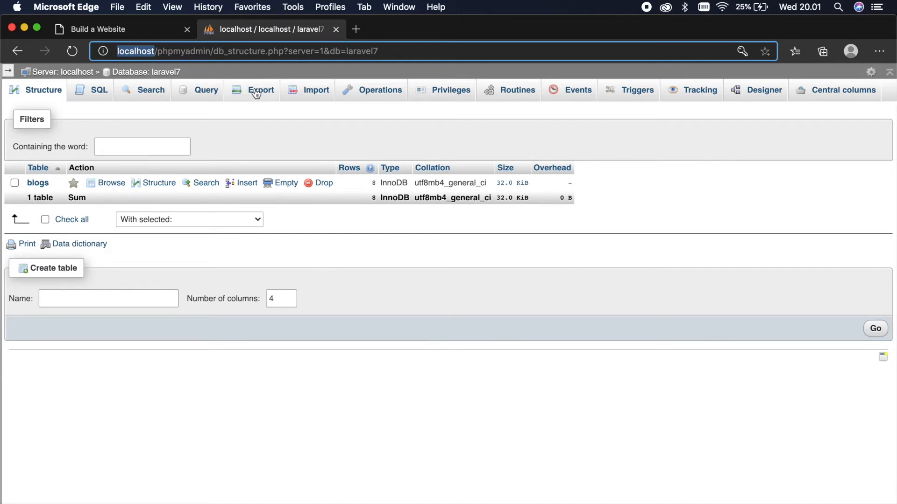
left_click(166, 72)
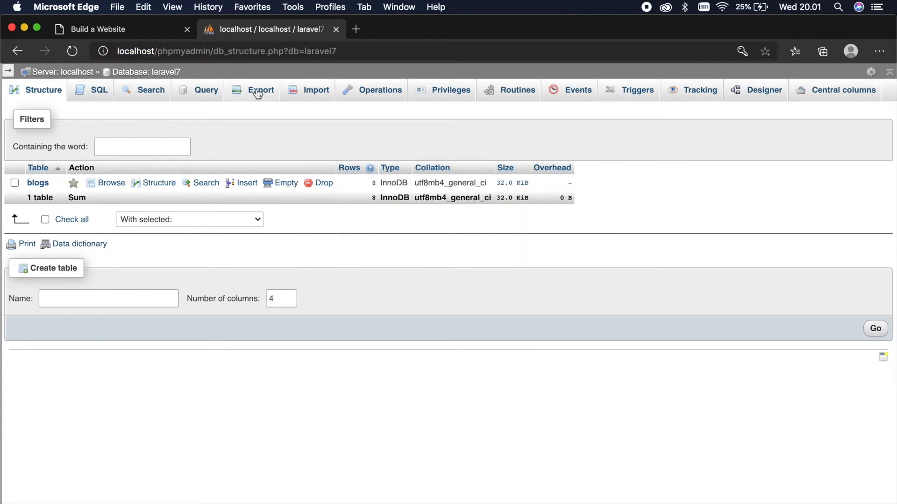
left_click(257, 94)
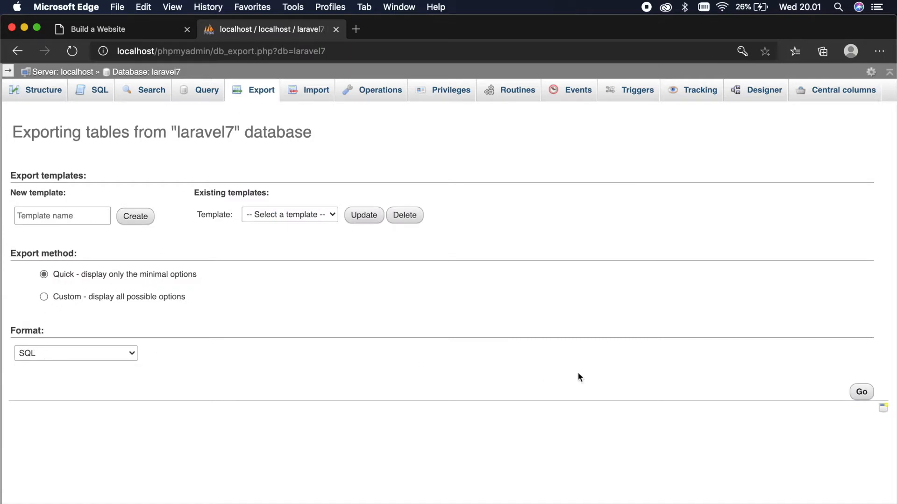
left_click(864, 393)
key("super+Tab")
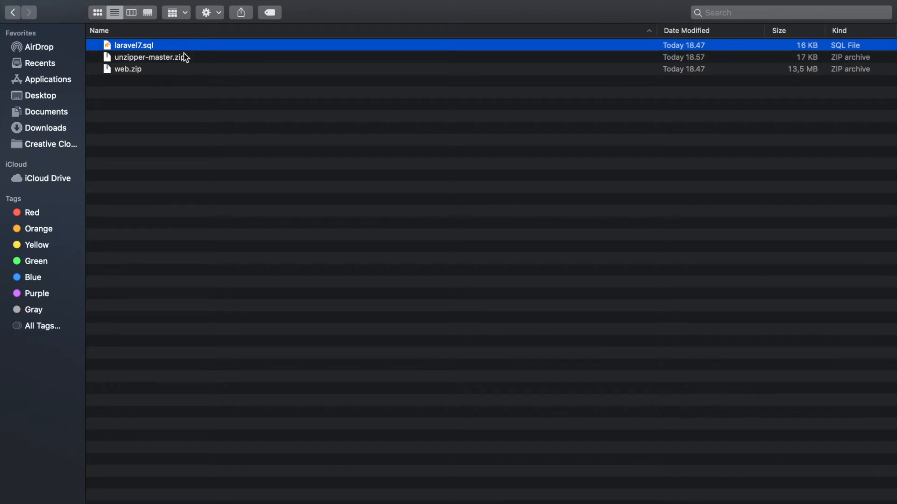
left_click(194, 61)
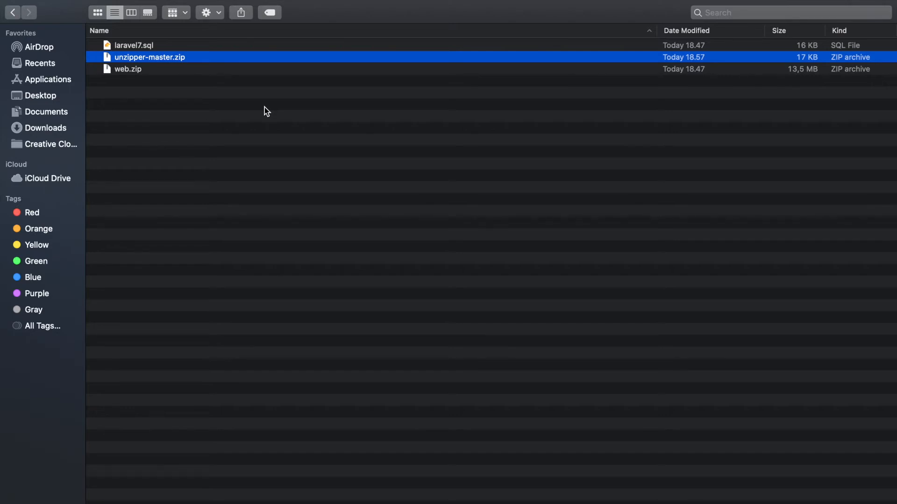
left_click(140, 70)
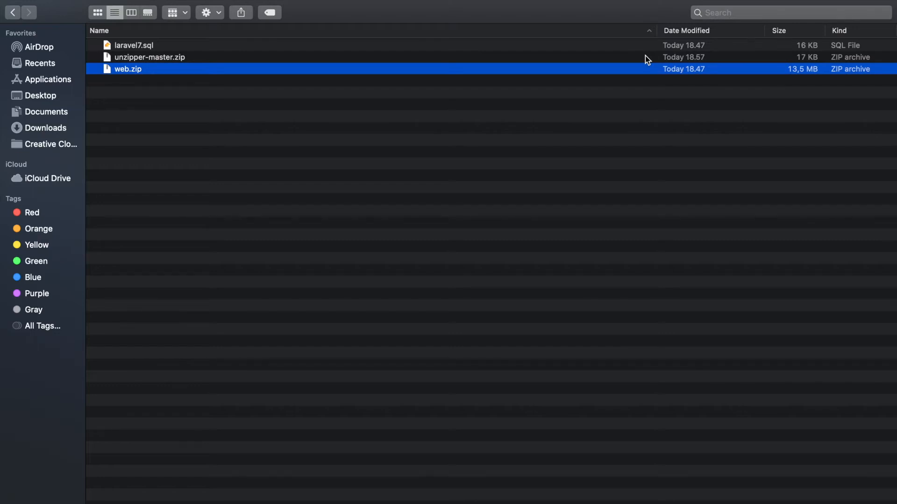
key("cmd+Tab")
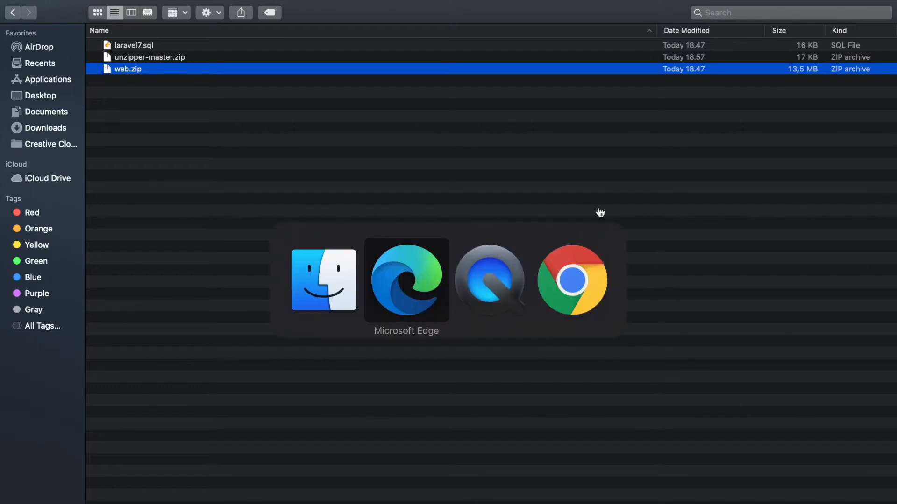
key("cmd+Tab")
key("cmd+Tab")
key("cmd+Tab")
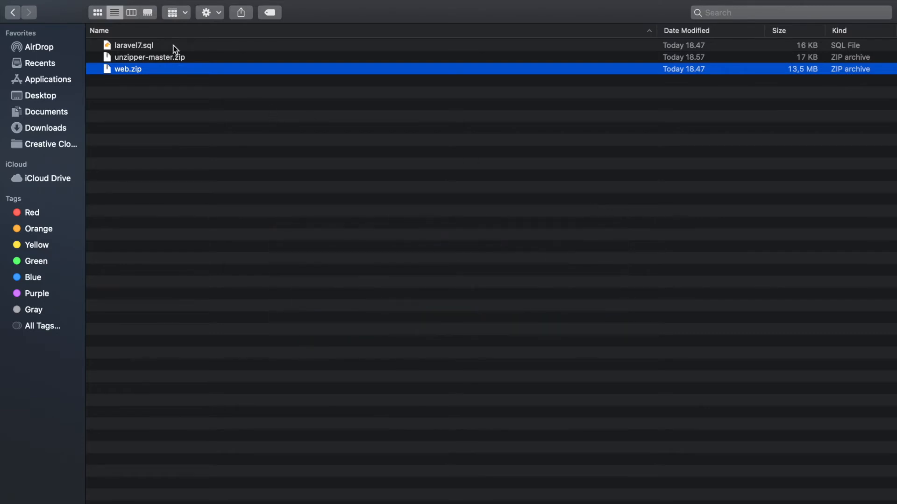
left_click(162, 46)
left_click(157, 66, "super")
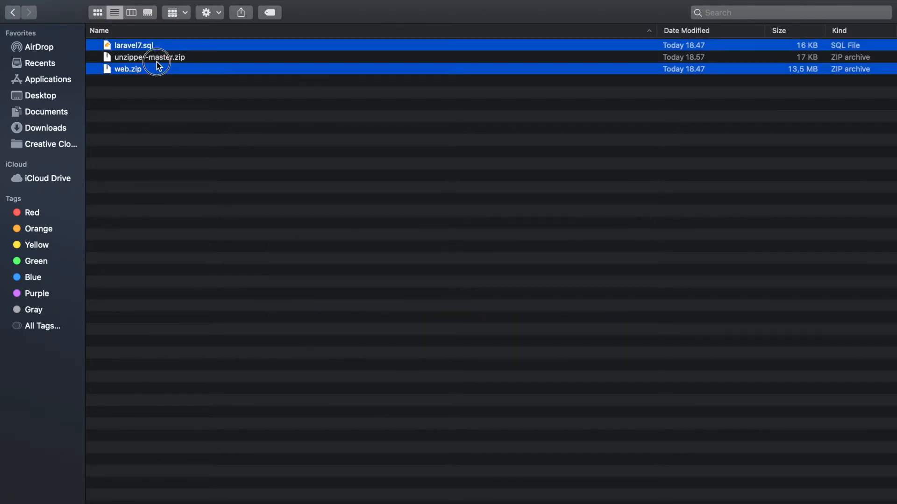
left_click(156, 61)
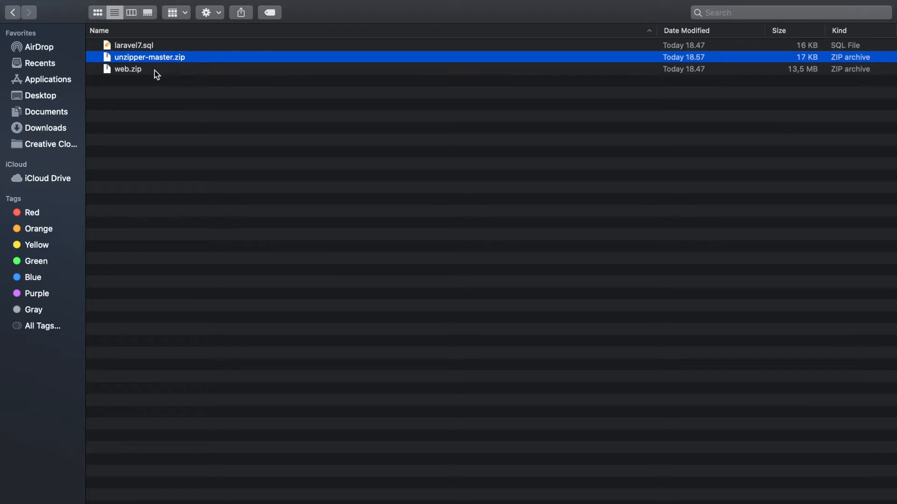
left_click(154, 70)
left_click(161, 47, "super")
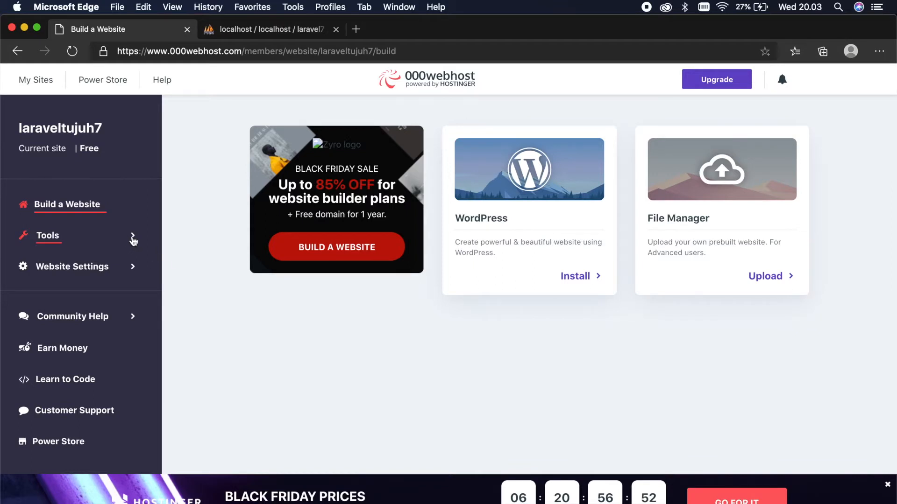
left_click(133, 240)
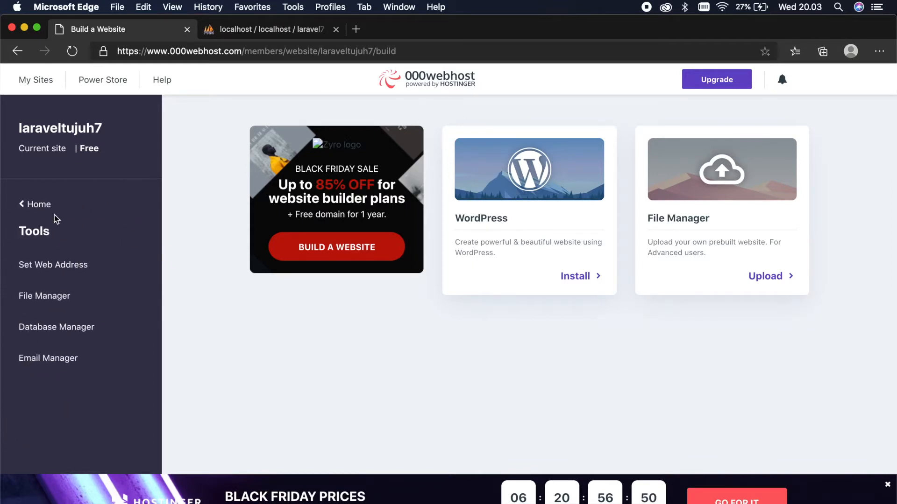
left_click(33, 328)
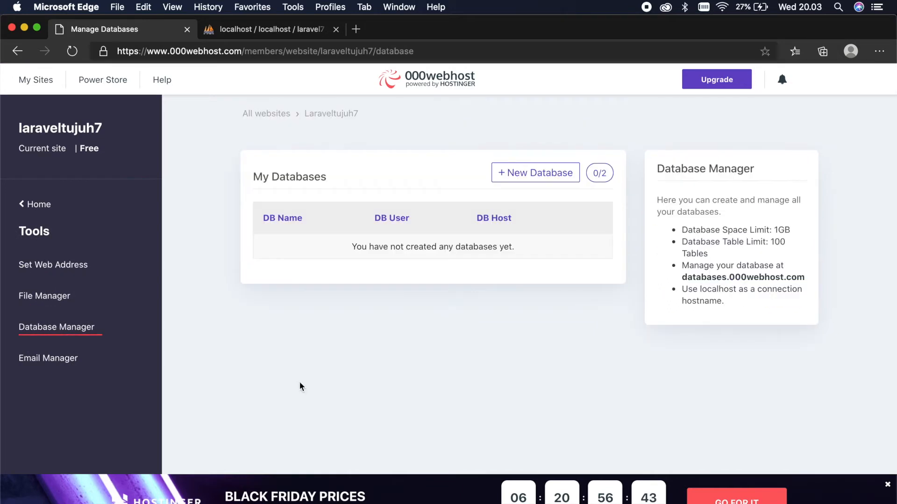
left_click(534, 173)
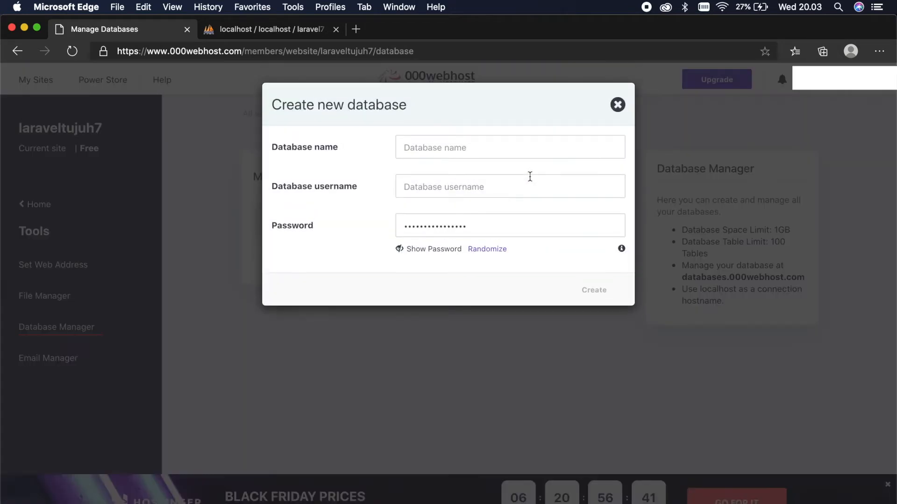
left_click(513, 151)
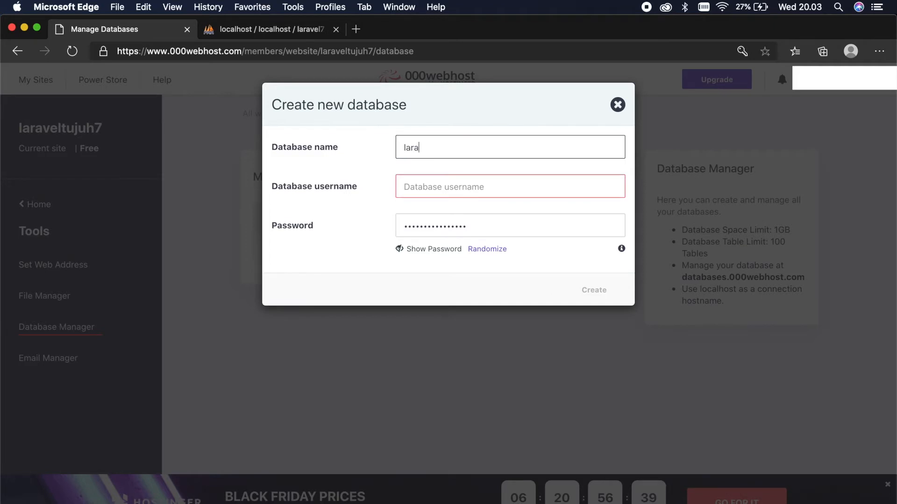
left_click(471, 180)
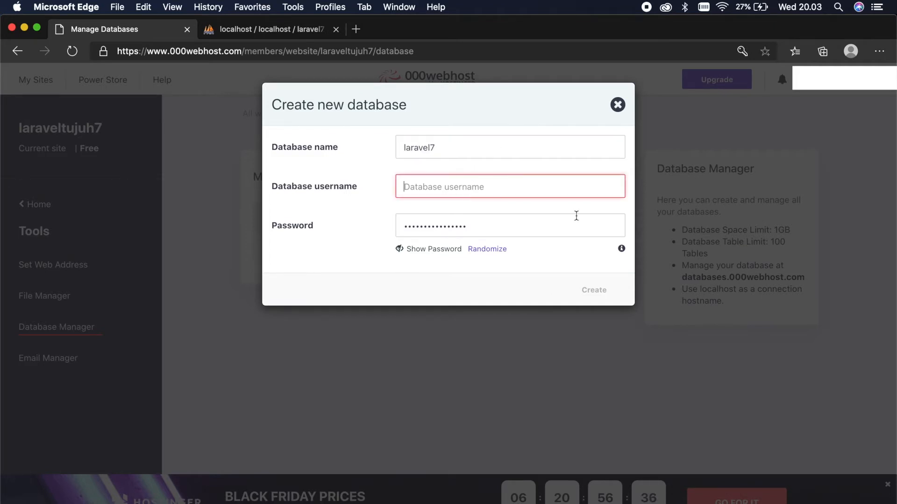
type("laravel")
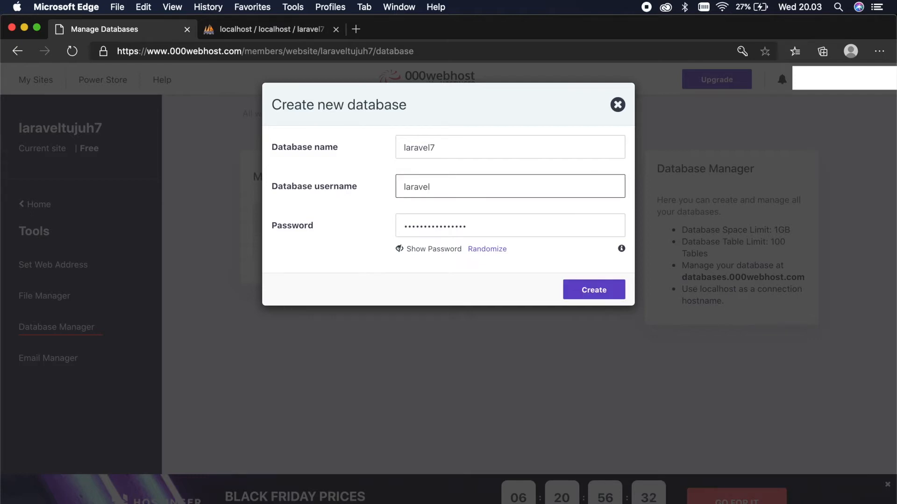
type("user")
Step: Replace the generated password with the chosen database password, create the database, and decline saving the password in the browser
left_click(457, 250)
triple_click(458, 224)
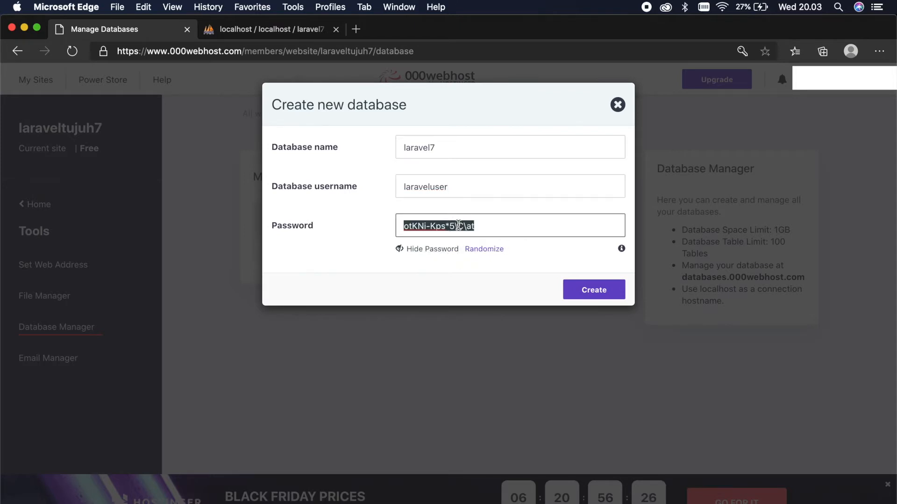
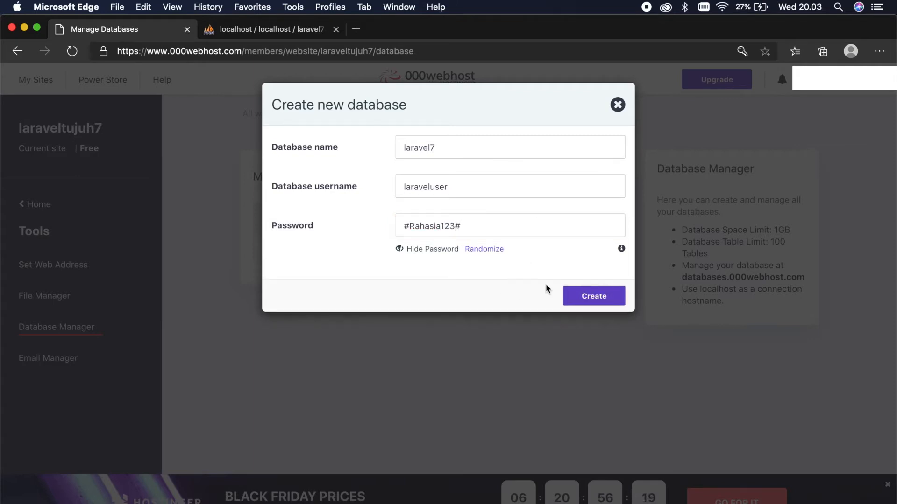
left_click(581, 300)
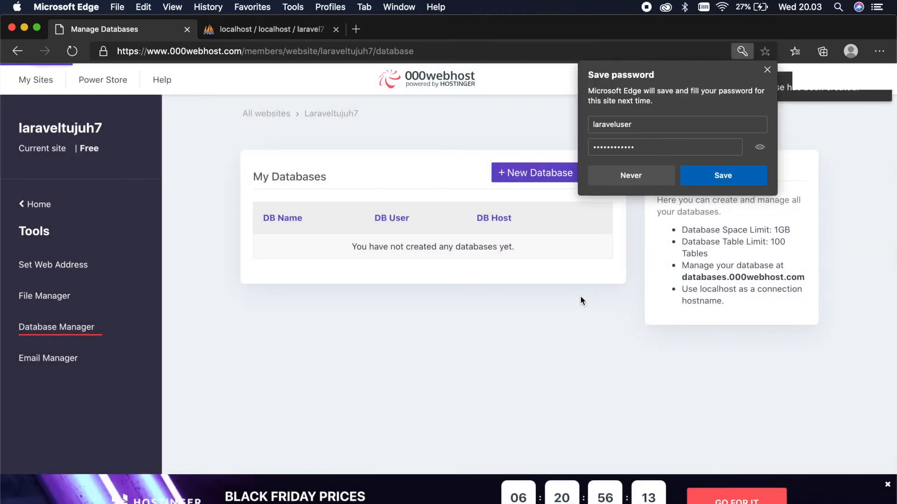
left_click(664, 177)
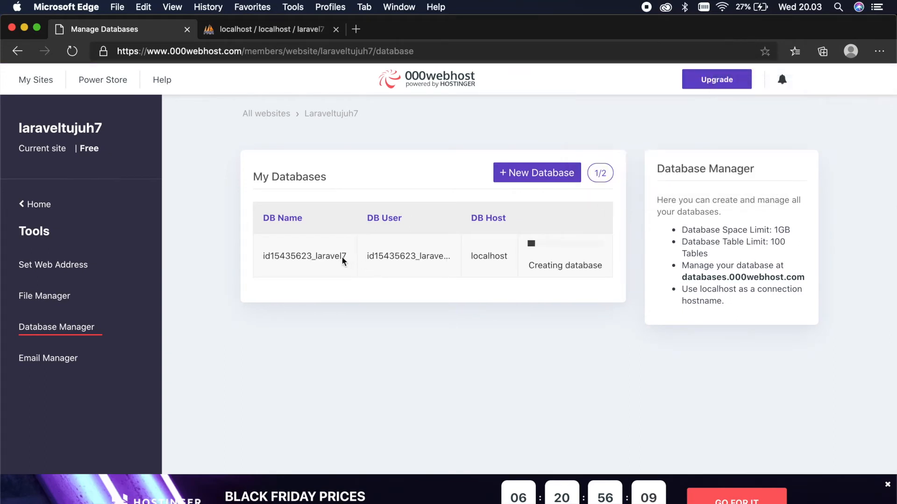
left_click_drag(315, 255, 349, 260)
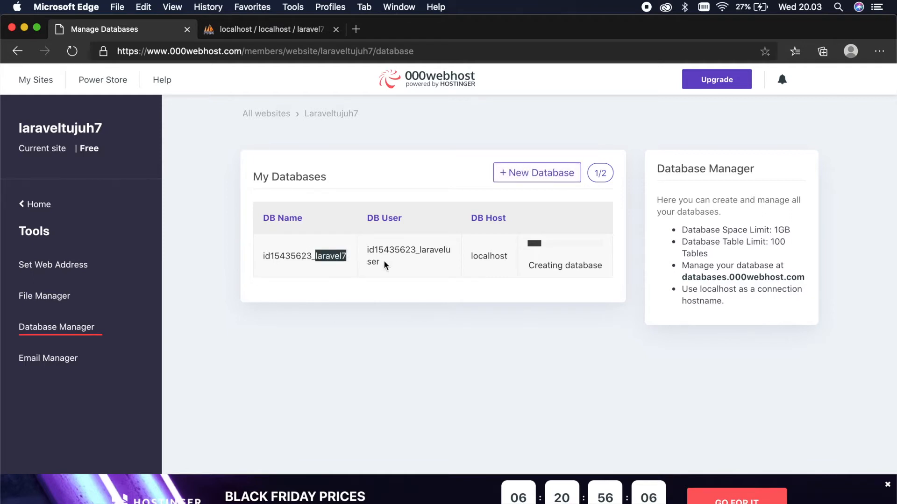
left_click_drag(311, 257, 260, 255)
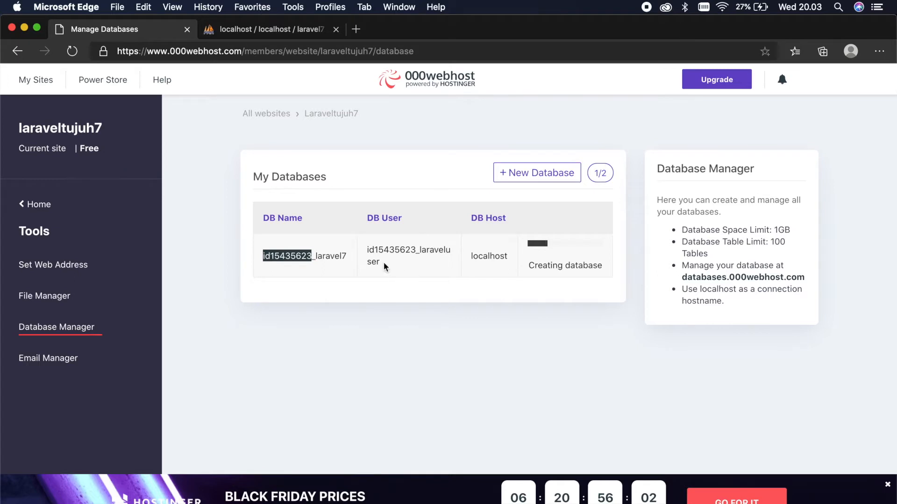
left_click_drag(352, 258, 261, 256)
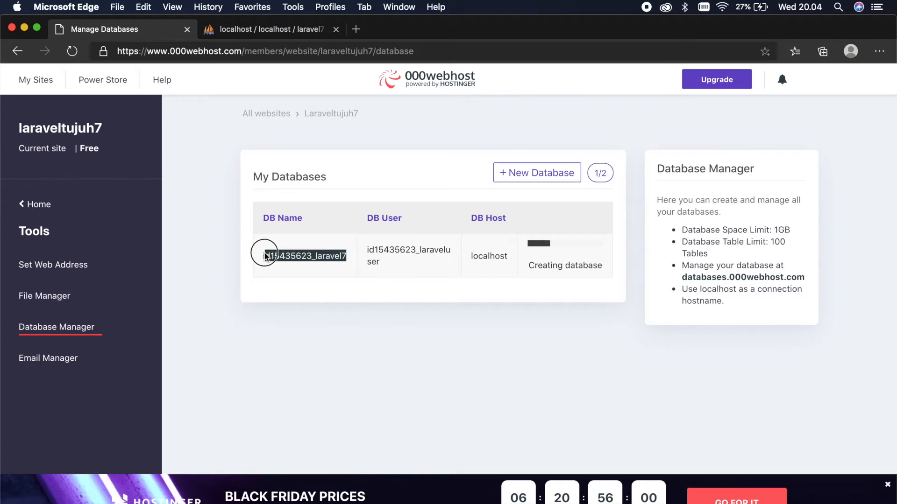
double_click(366, 255)
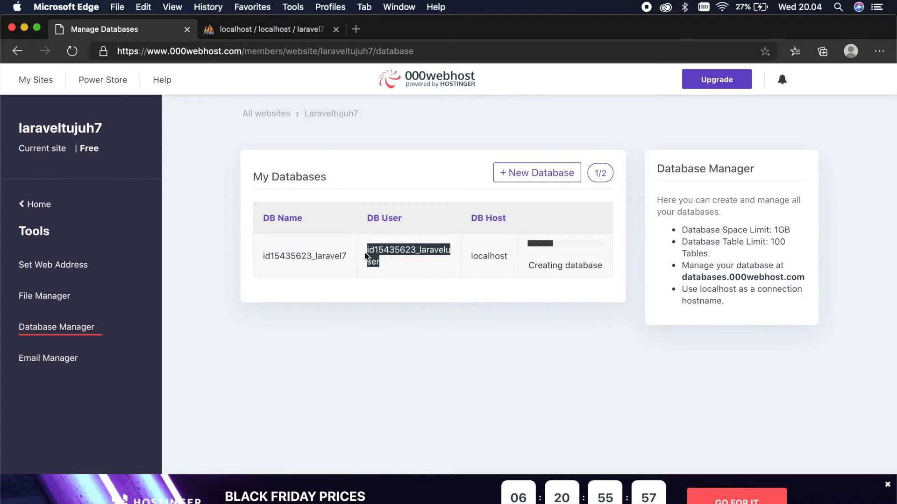
left_click(270, 346)
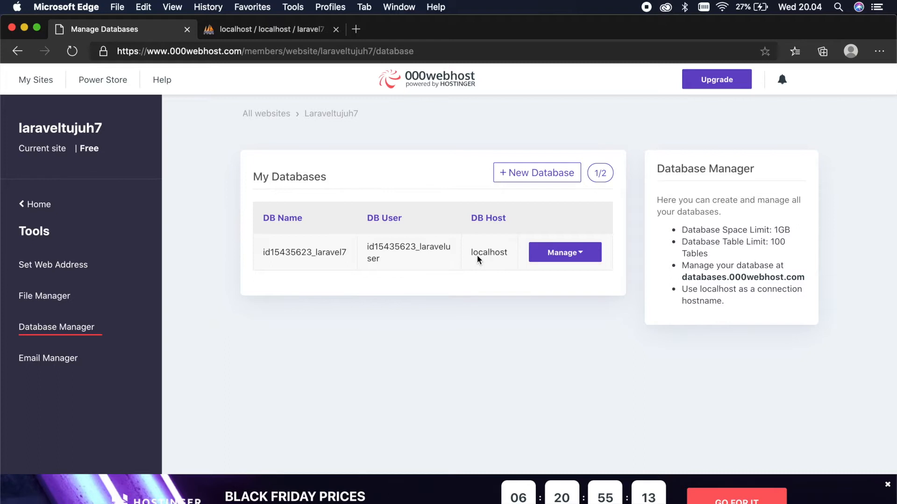
left_click(578, 254)
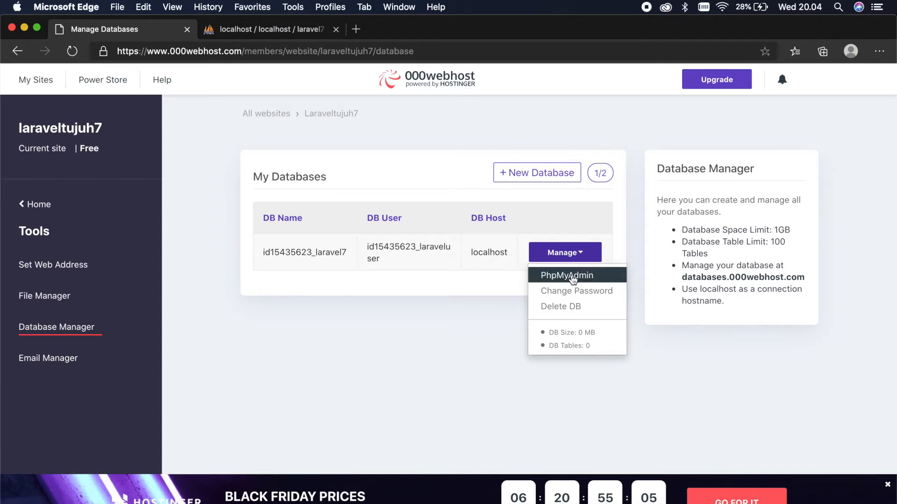
left_click(570, 276)
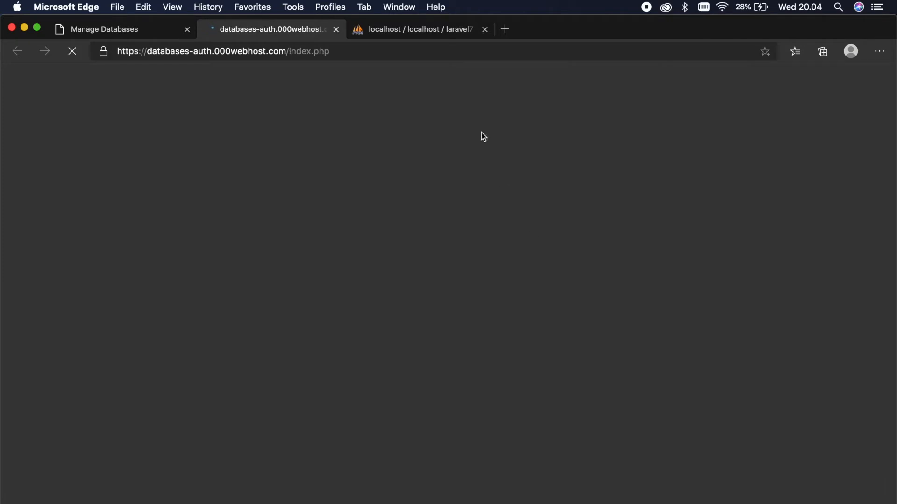
left_click(435, 30)
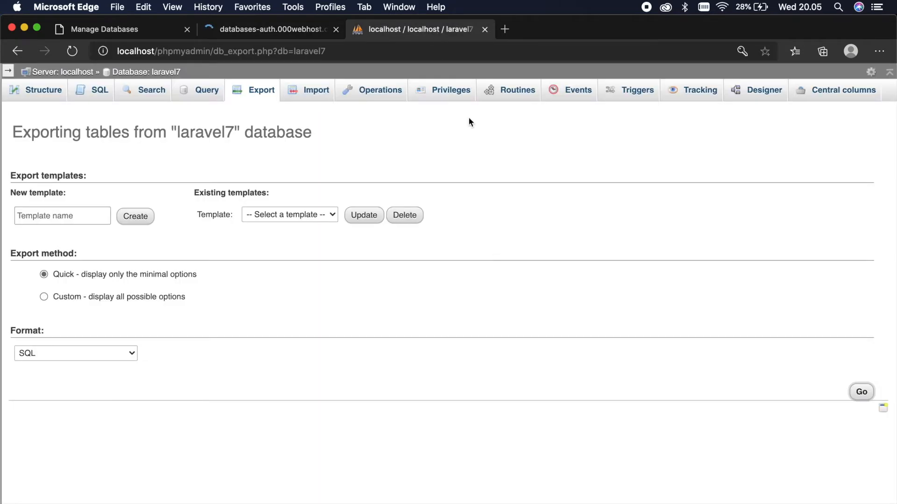
left_click(299, 29)
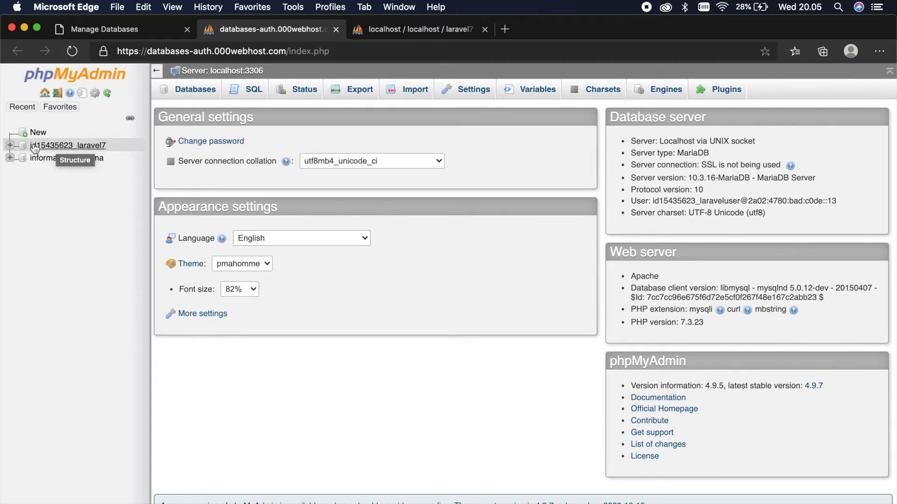
left_click(73, 146)
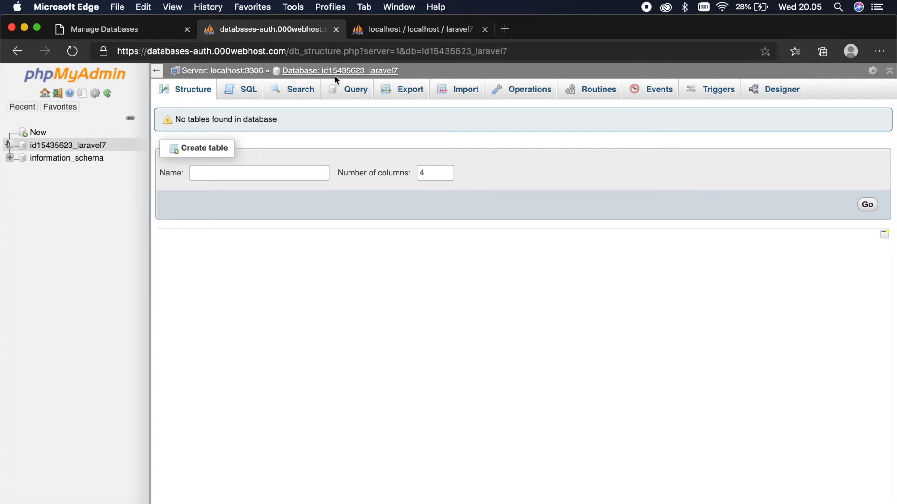
left_click(461, 93)
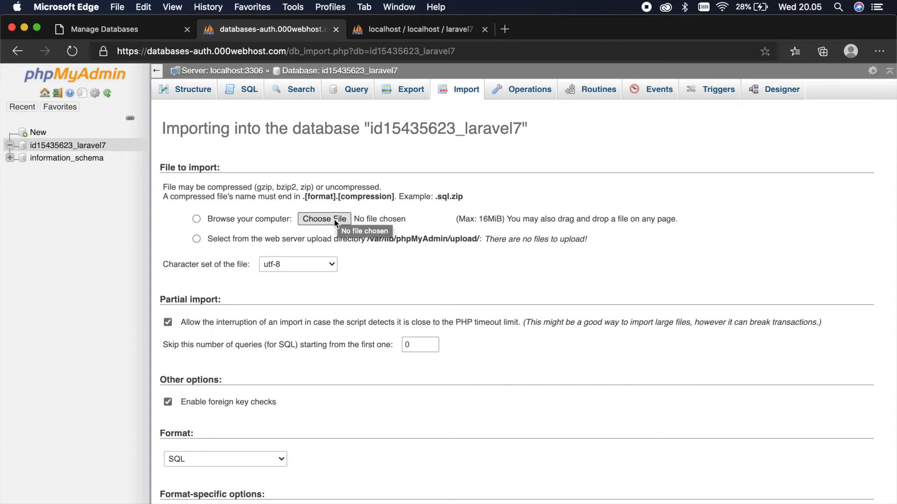
left_click(333, 219)
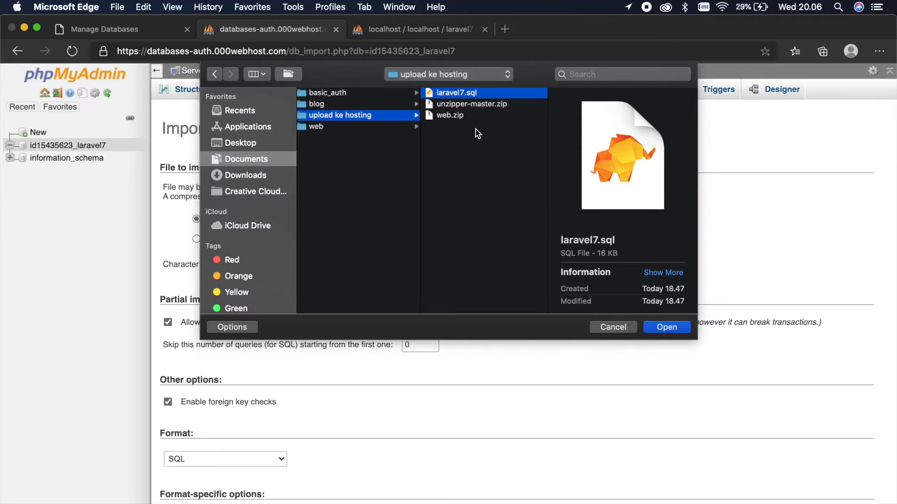
left_click(667, 328)
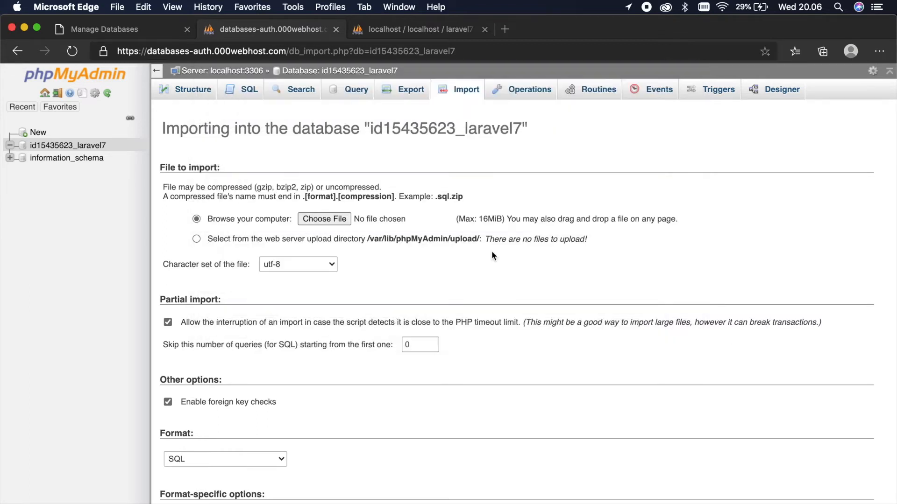
scroll(393, 261, "down", 3)
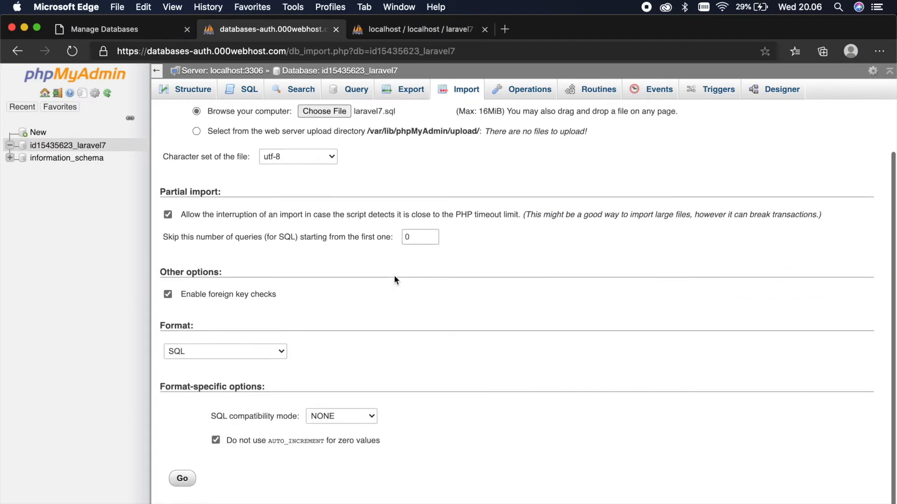
left_click(189, 479)
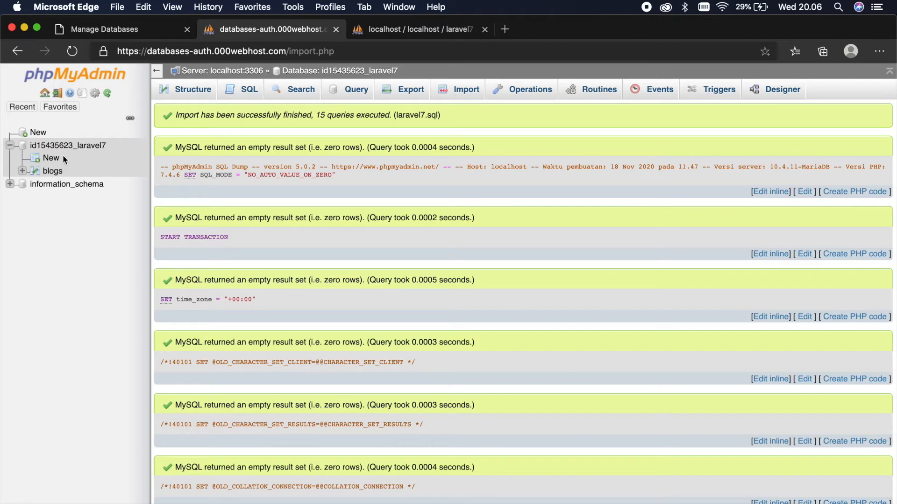
left_click(58, 172)
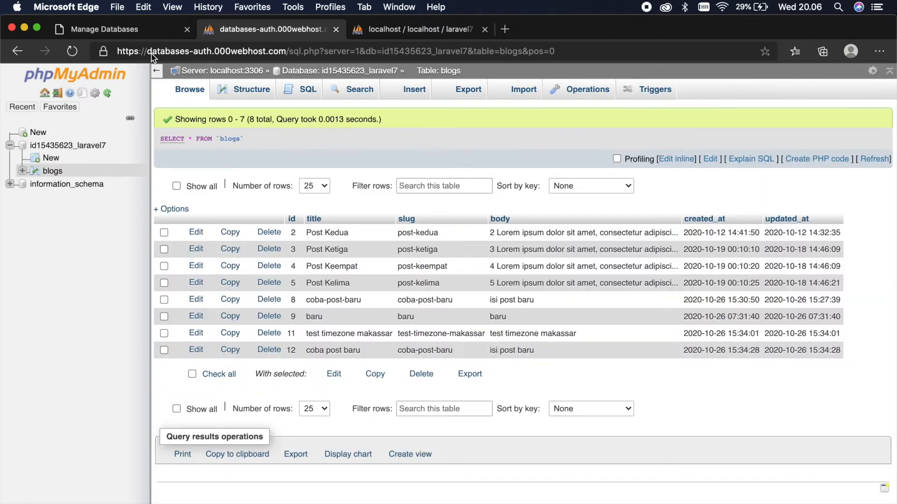
Step: Return to the laraveltujuh7 site dashboard and open its File Manager for uploading files
left_click(135, 29)
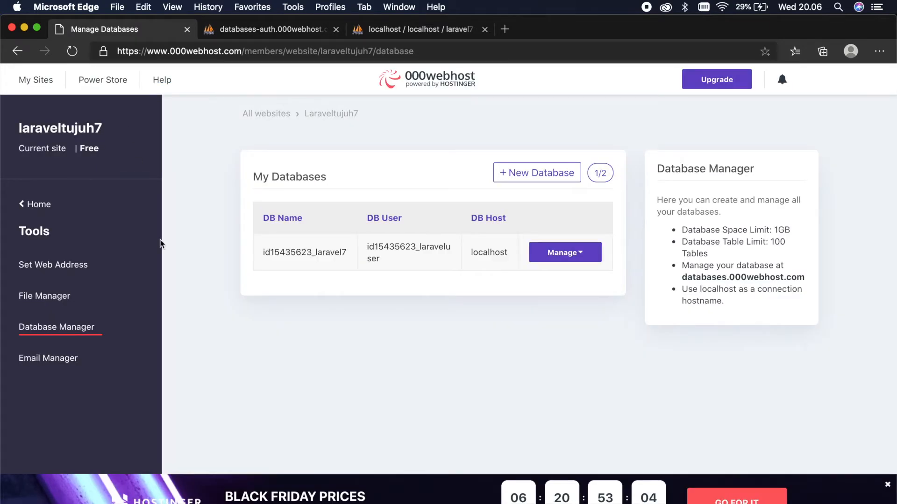
left_click(26, 206)
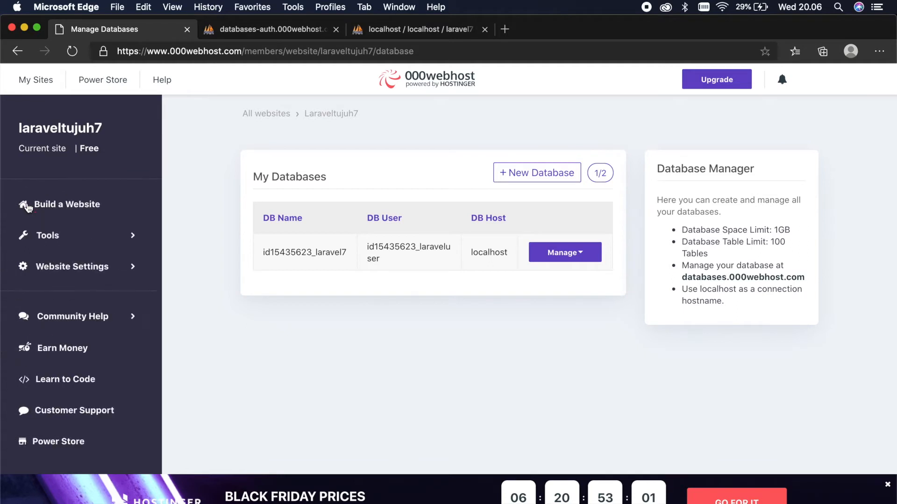
left_click(127, 237)
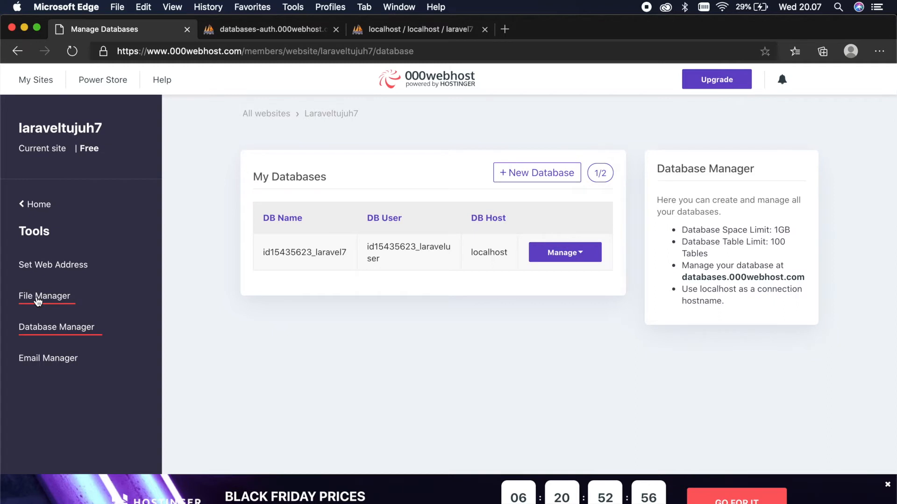
left_click(39, 302)
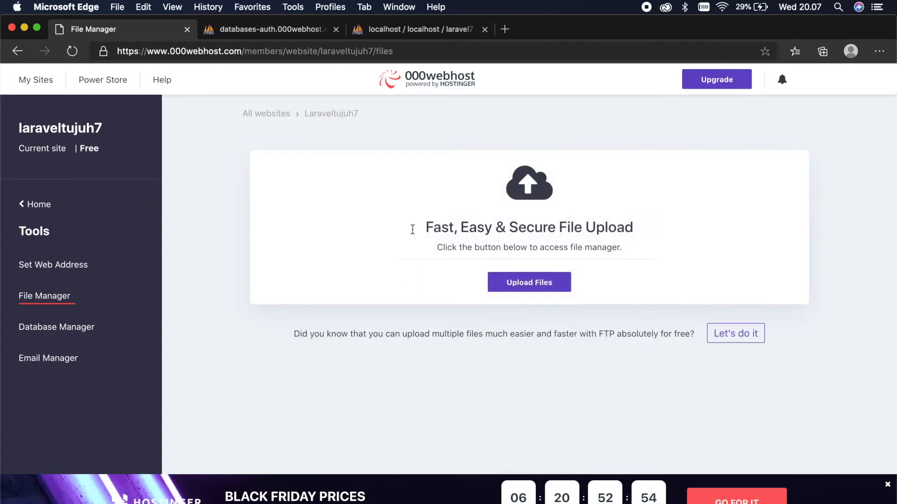
left_click(533, 287)
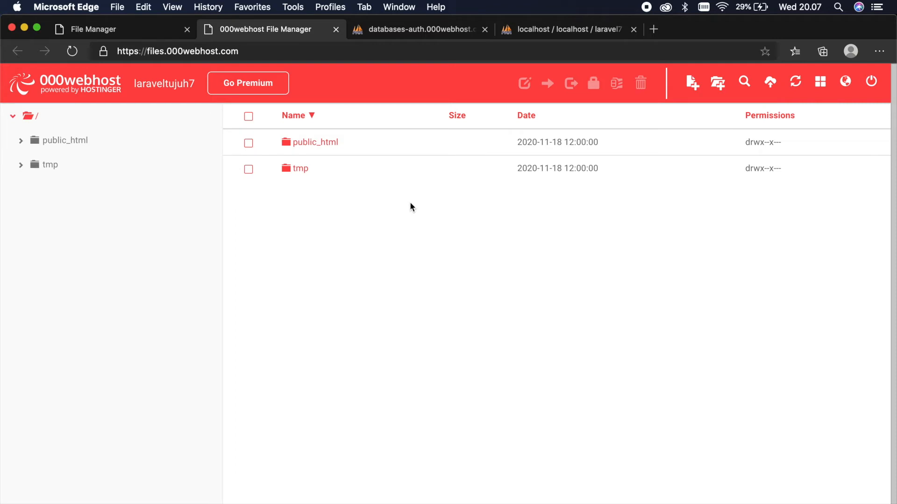
Step: Upload web.zip from the "upload ke hosting" folder into the site's public_html folder
left_click(328, 143)
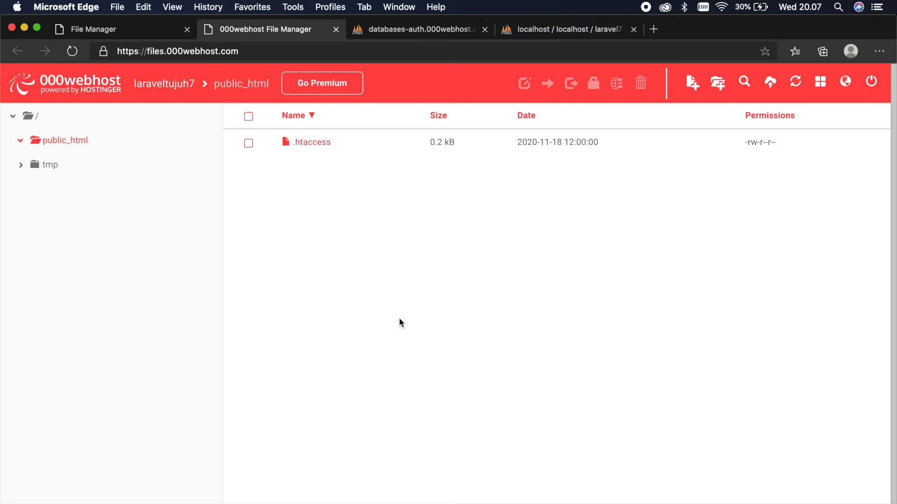
left_click(770, 82)
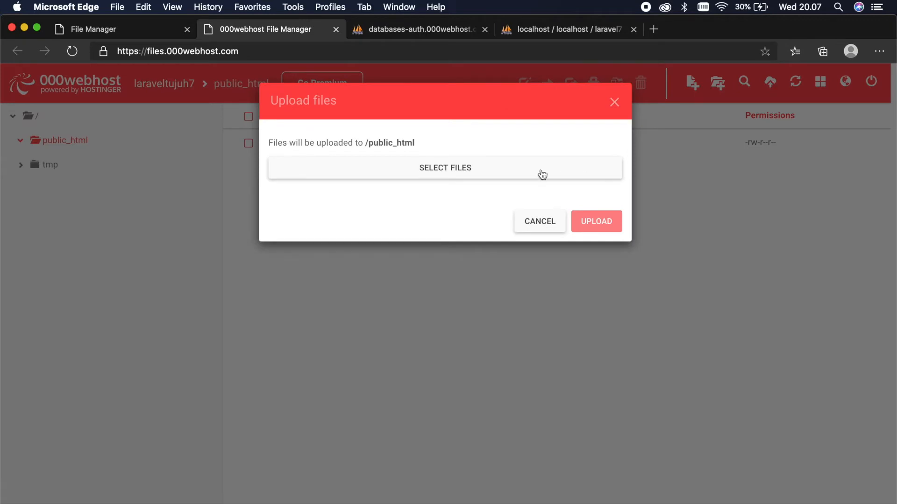
left_click(517, 174)
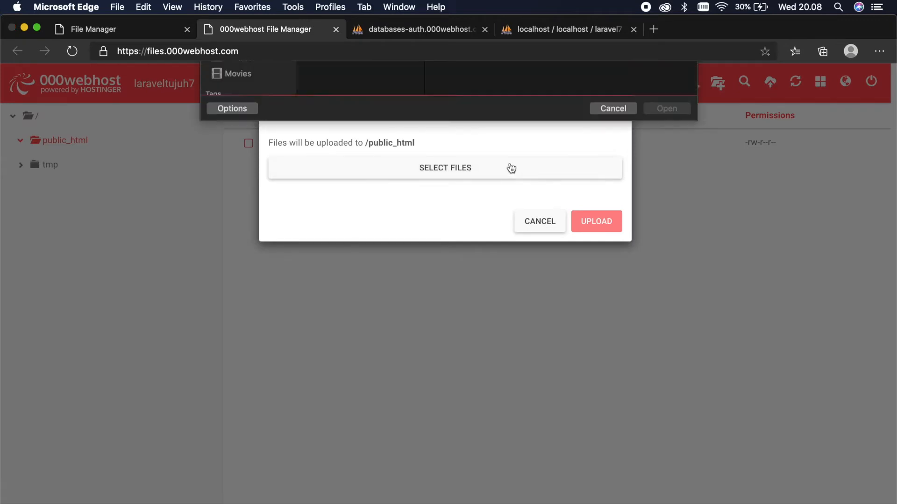
left_click(330, 116)
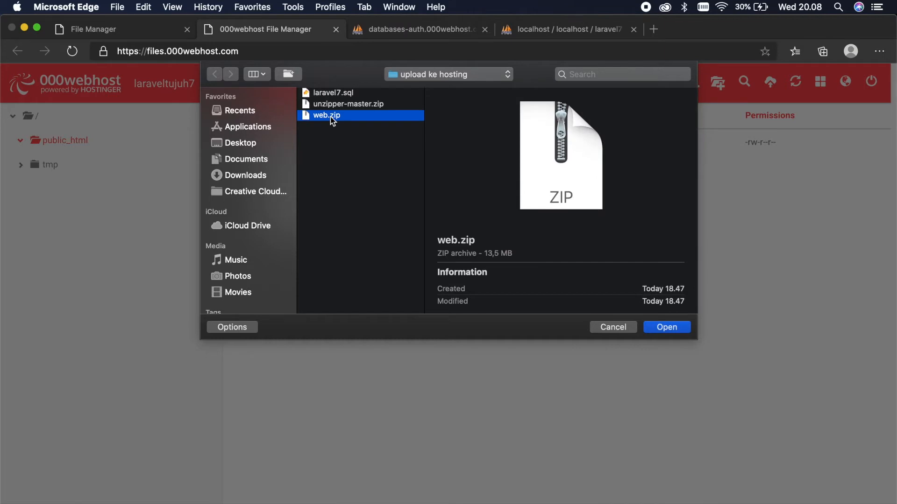
left_click(680, 329)
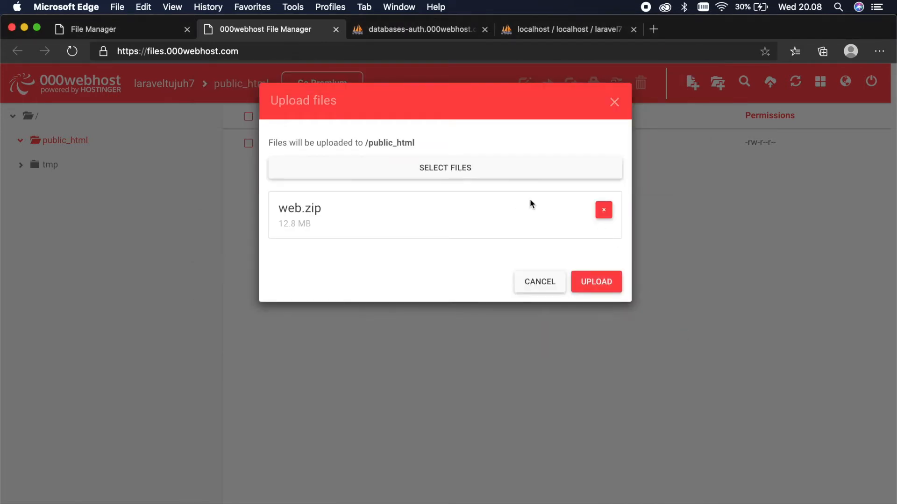
left_click(614, 283)
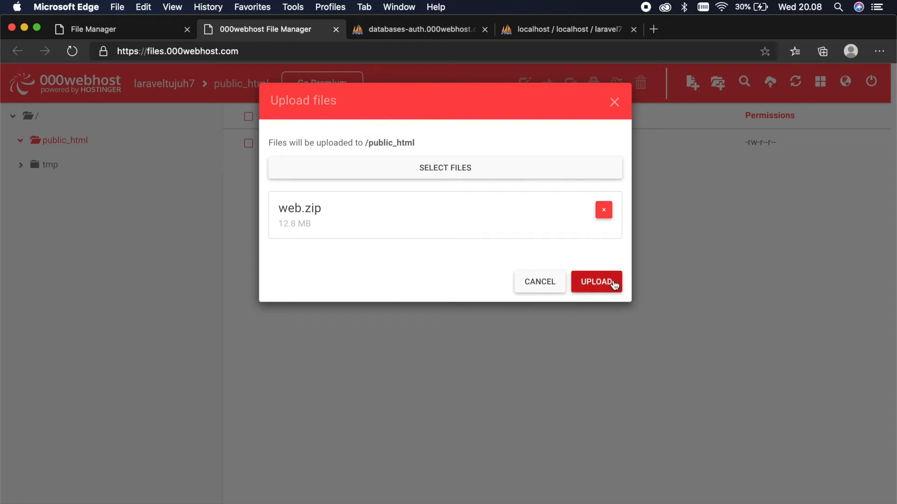
left_click(614, 283)
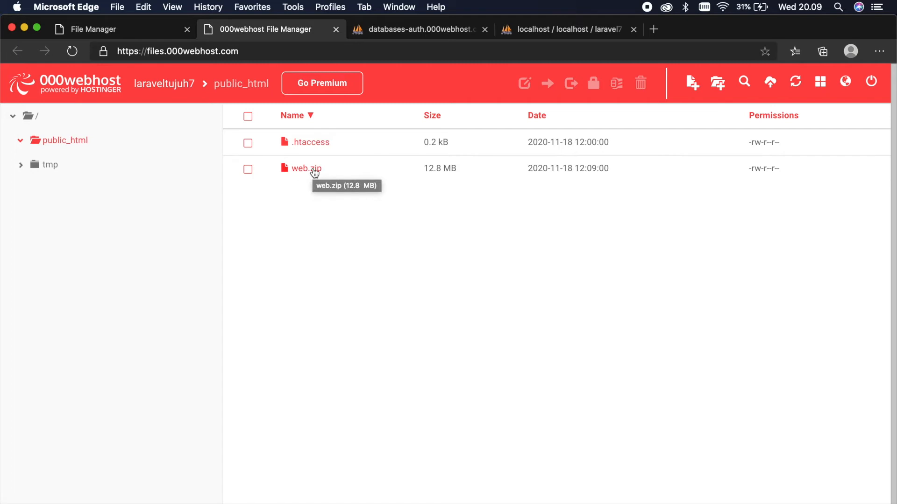
Step: Try to extract web.zip in public_html into a folder named web, and close the extraction dialog
left_click(315, 173)
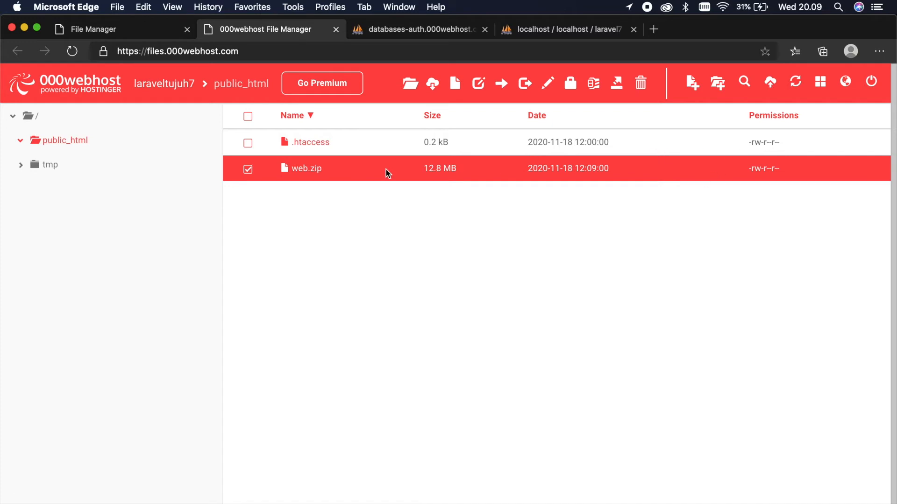
right_click(385, 170)
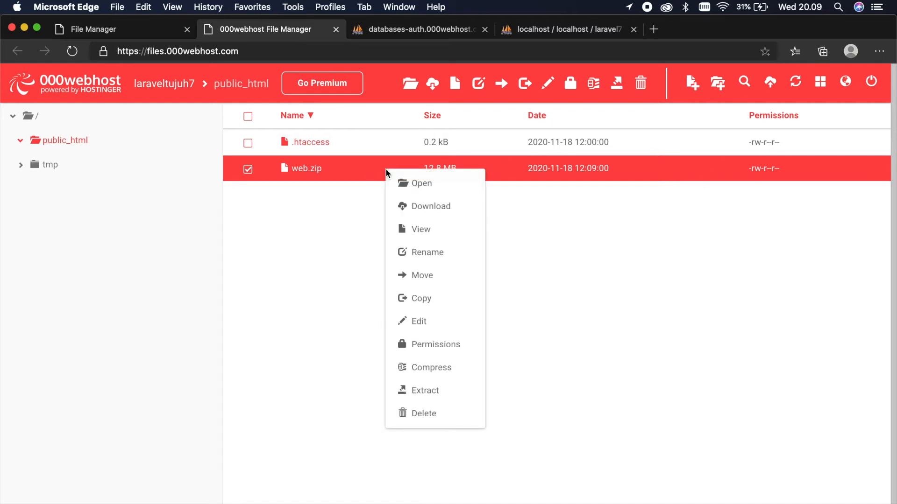
left_click(425, 392)
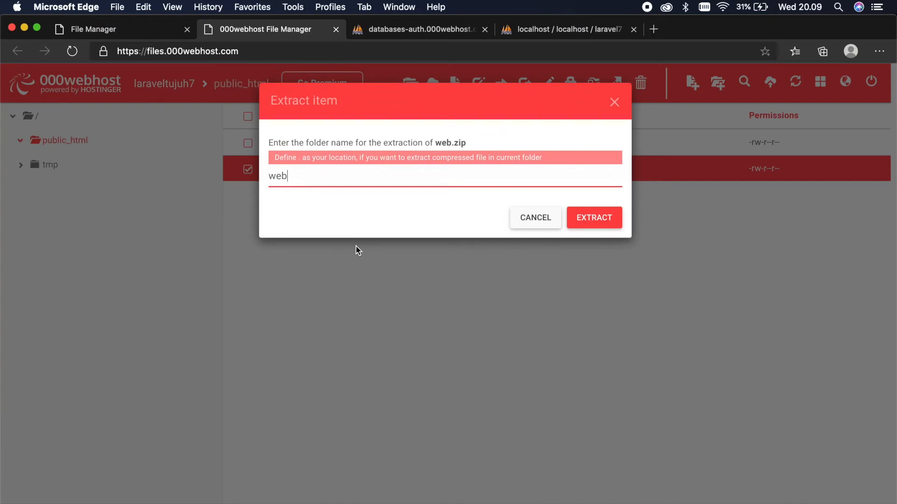
left_click(600, 224)
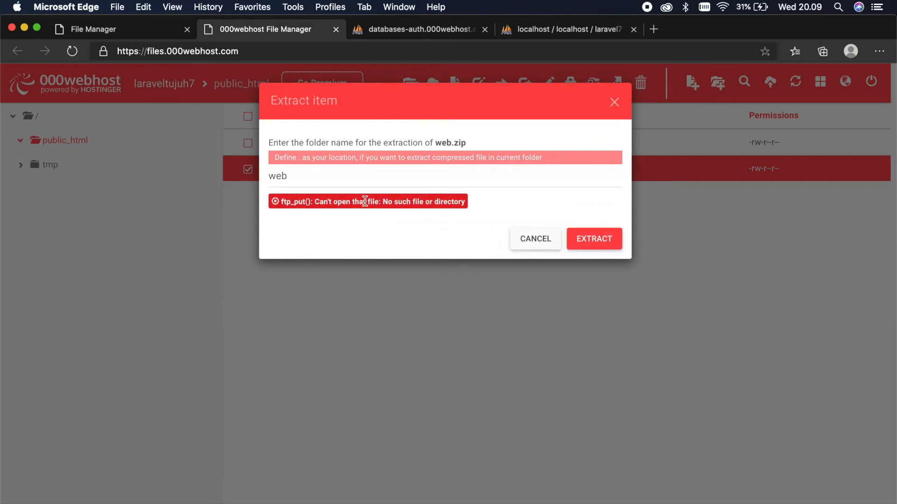
left_click(542, 241)
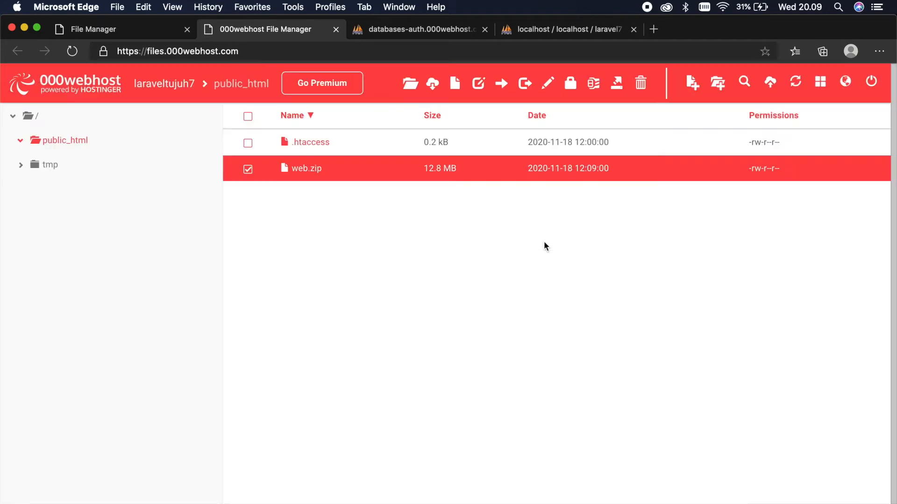
Step: Refresh the public_html listing, check the contents of the web folder, and delete that folder
left_click(796, 82)
double_click(307, 150)
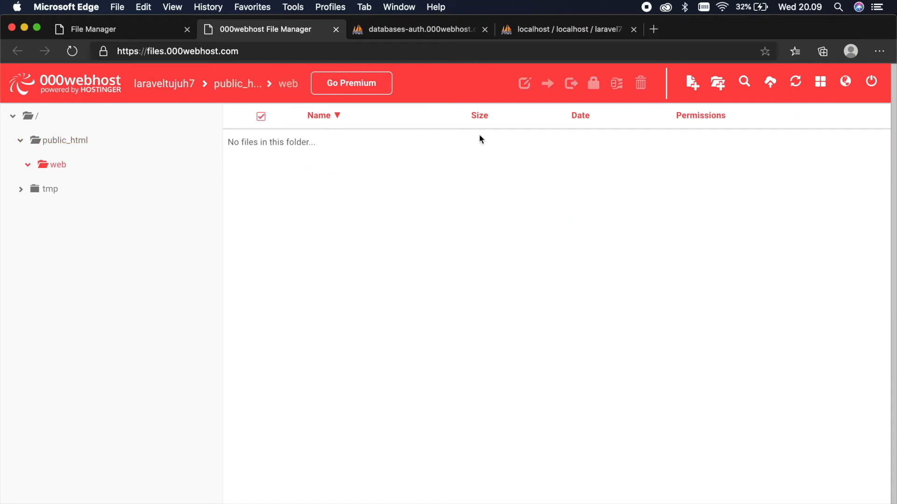
left_click(243, 86)
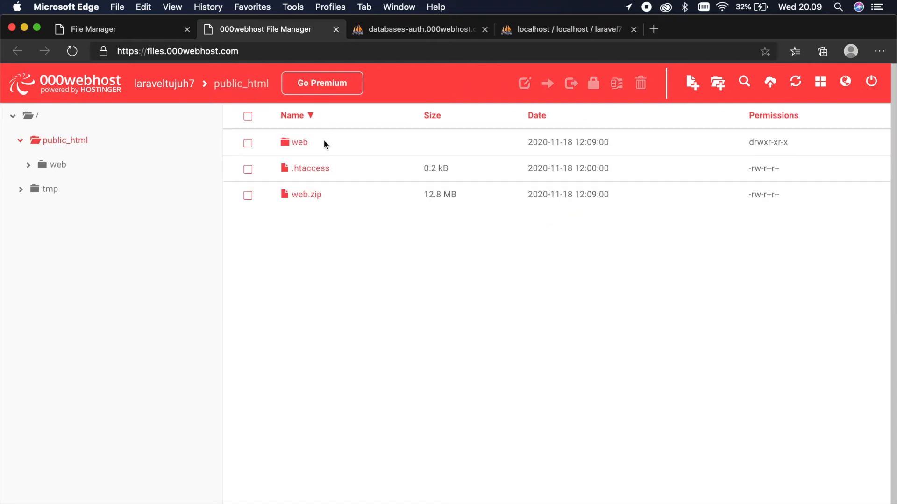
left_click(323, 142)
right_click(323, 143)
left_click(357, 315)
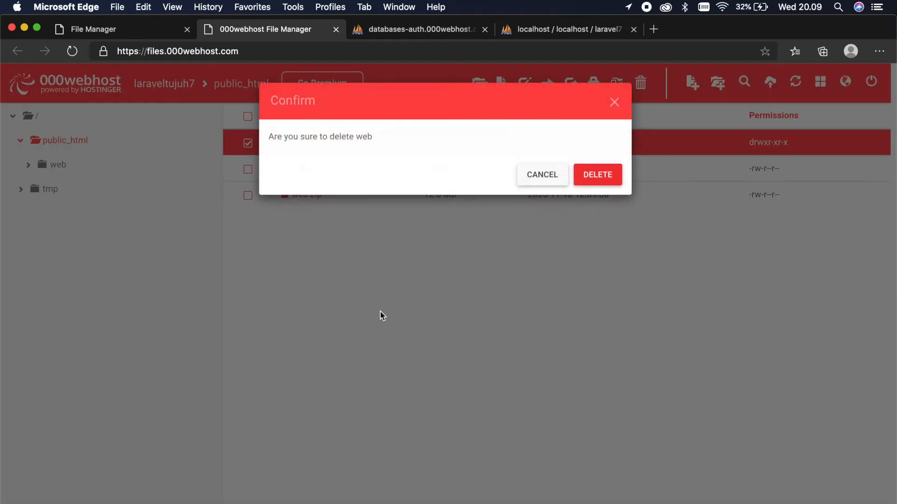
left_click(603, 175)
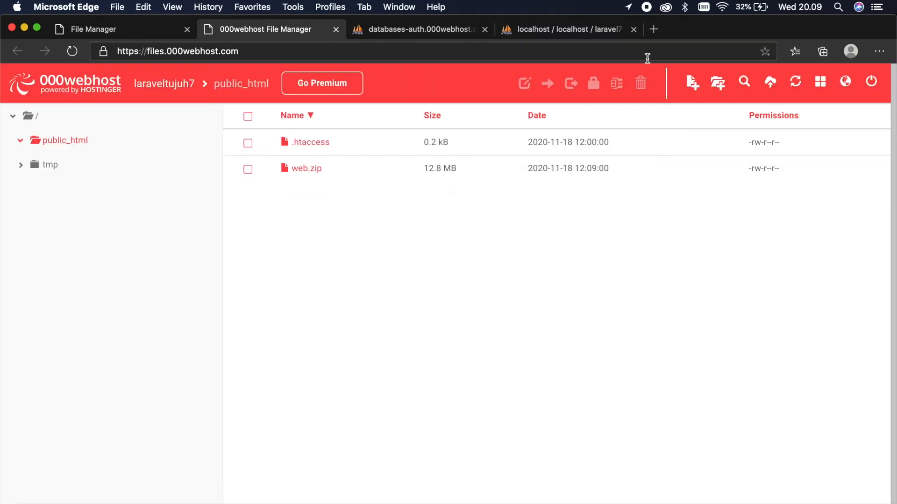
Step: Search the web for "unzipper master" in a new browser page and open the ndeet/unzipper GitHub repository
left_click(655, 30)
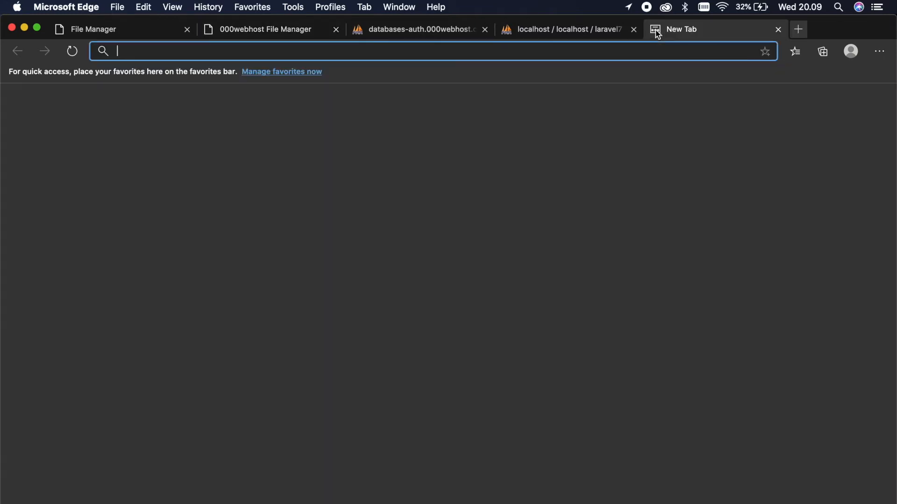
type("unzipper")
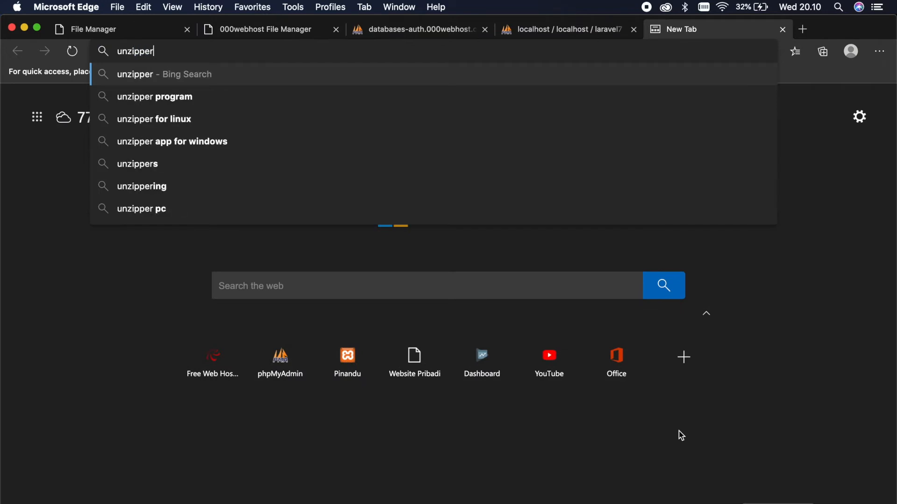
type(" master")
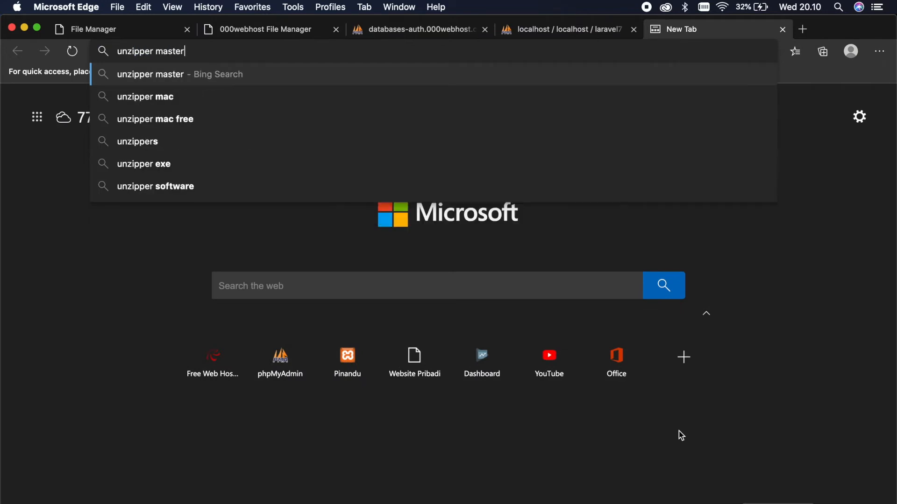
key("Return")
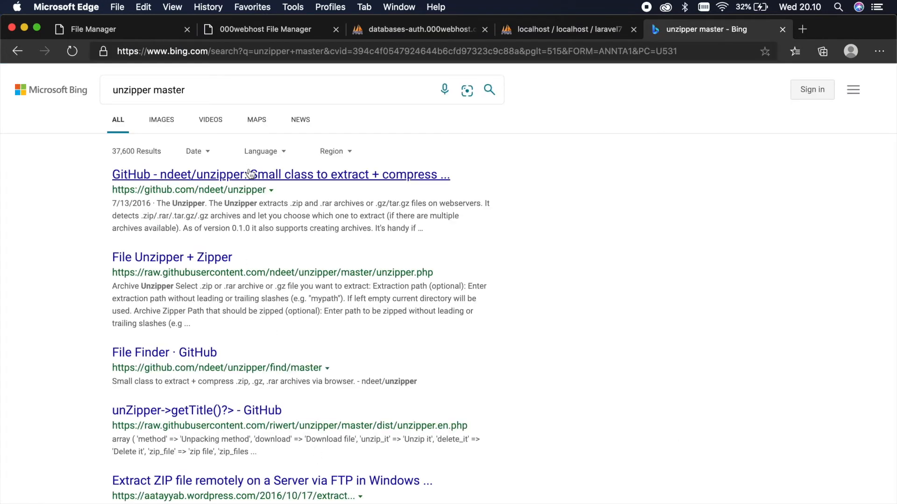
left_click(246, 177)
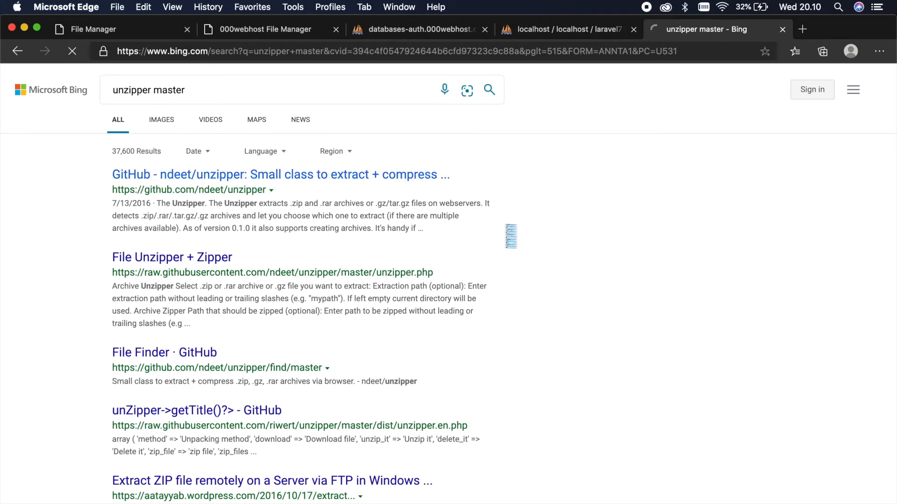
Step: Download the ndeet/unzipper repository as a ZIP archive
scroll(506, 229, "down", 5)
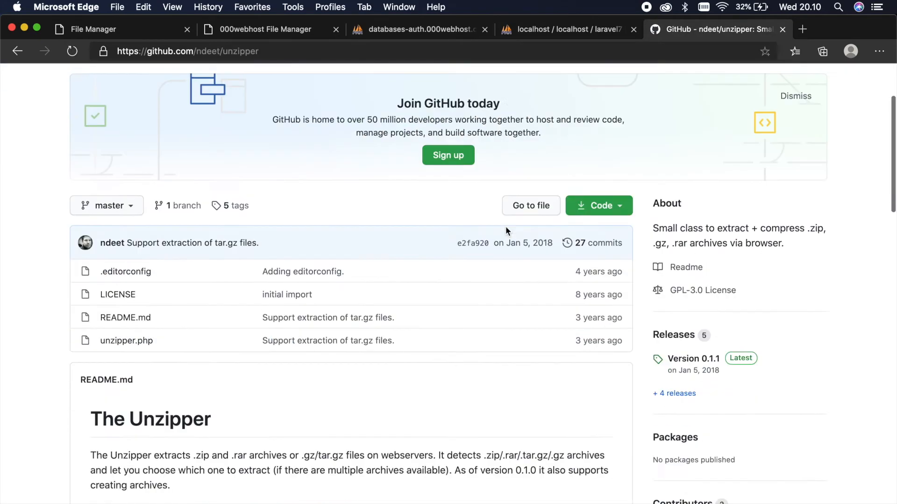
scroll(537, 187, "up", 1)
left_click(600, 126)
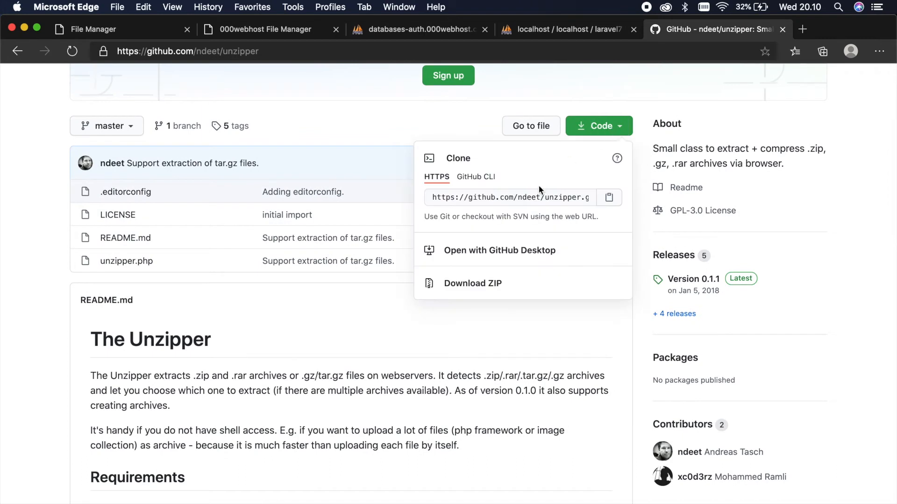
left_click(476, 285)
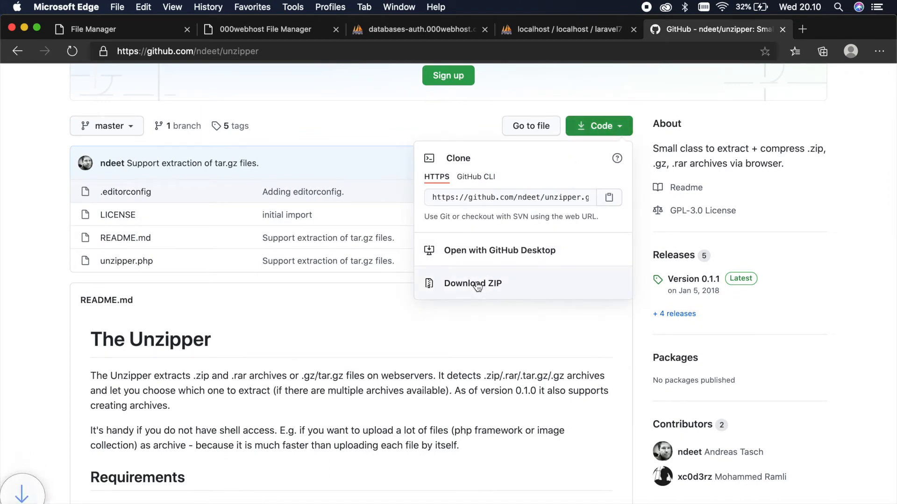
Step: Switch to Finder, unpack unzipper-master.zip, and select unzipper.php inside the extracted unzipper-master folder
key("super+Tab")
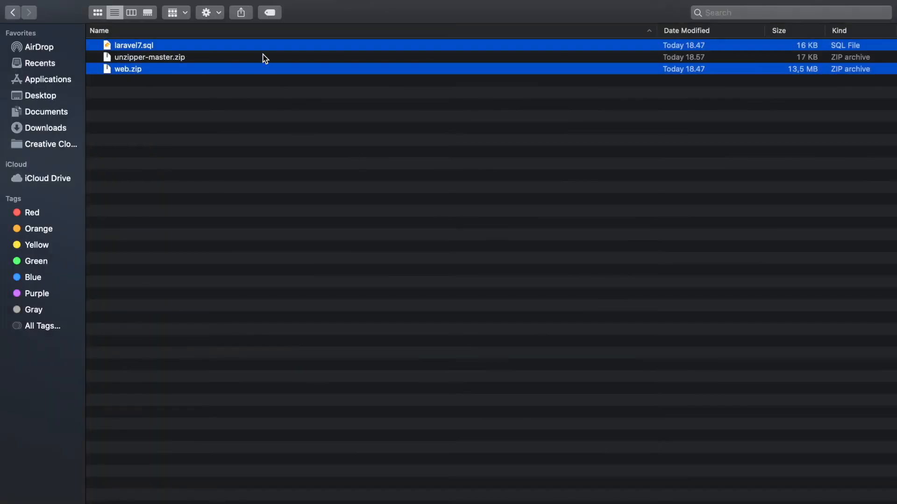
left_click(264, 57)
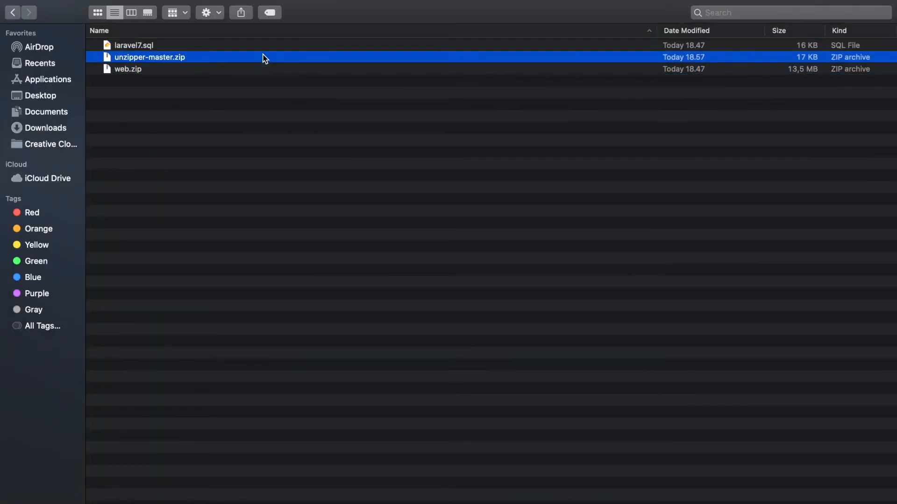
double_click(179, 57)
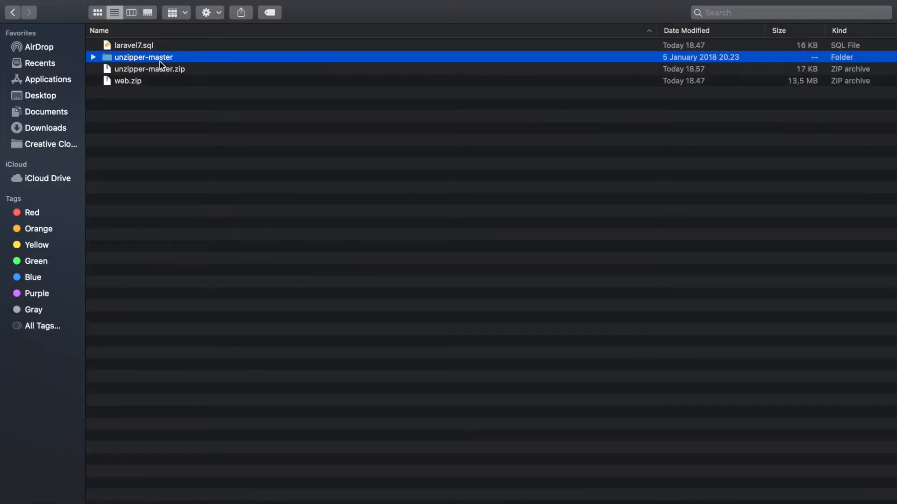
double_click(143, 57)
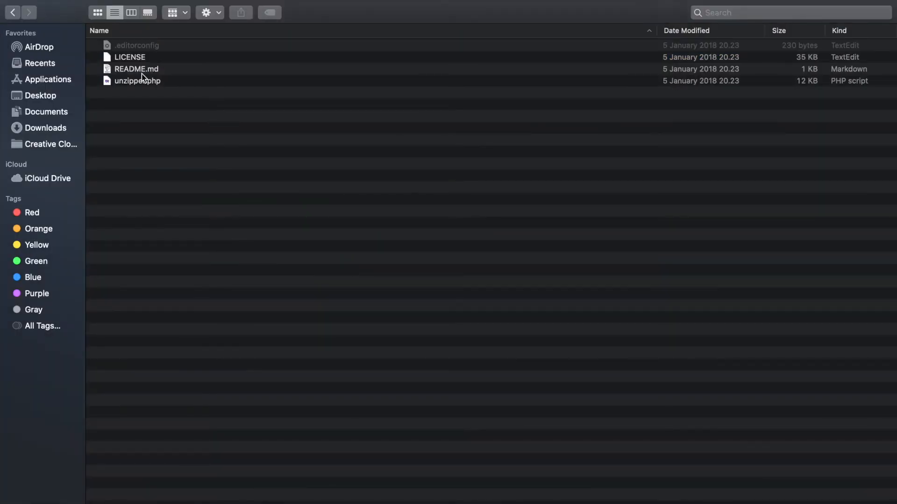
left_click(164, 86)
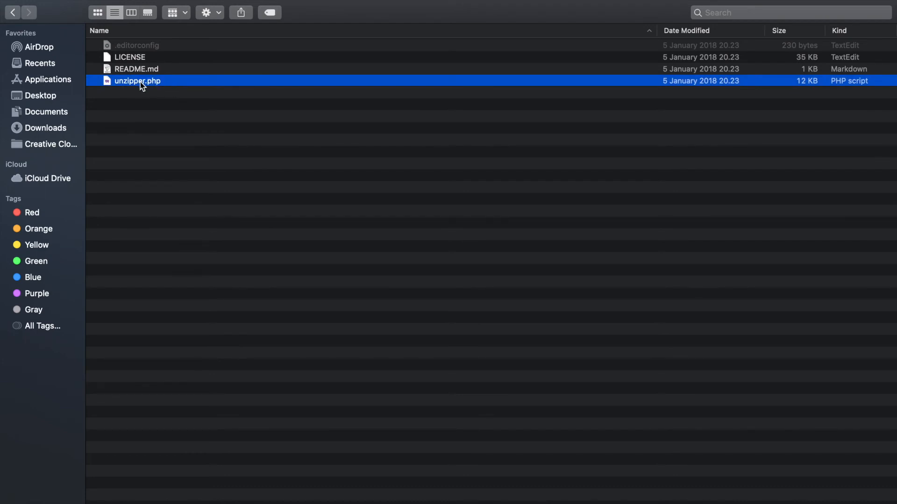
Step: Switch to Microsoft Edge and upload unzipper.php from the unzipper-master folder to public_html in the 000webhost file manager
key("super+Tab")
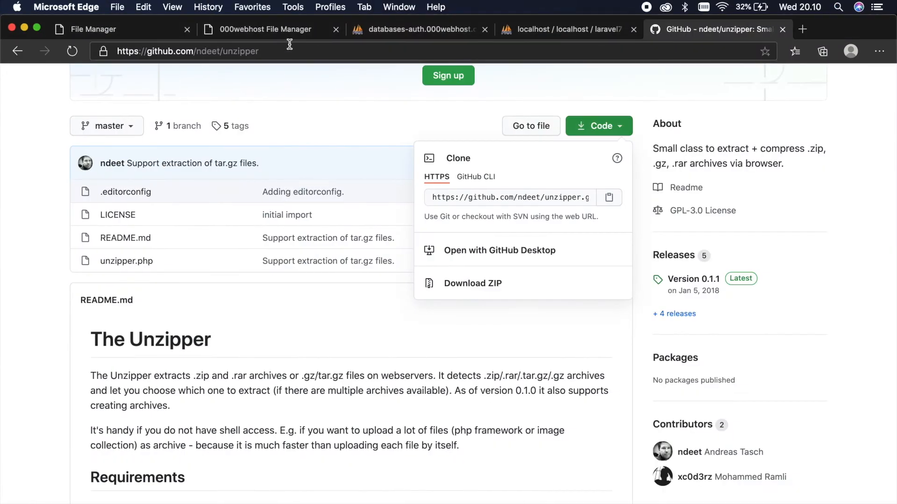
left_click(291, 31)
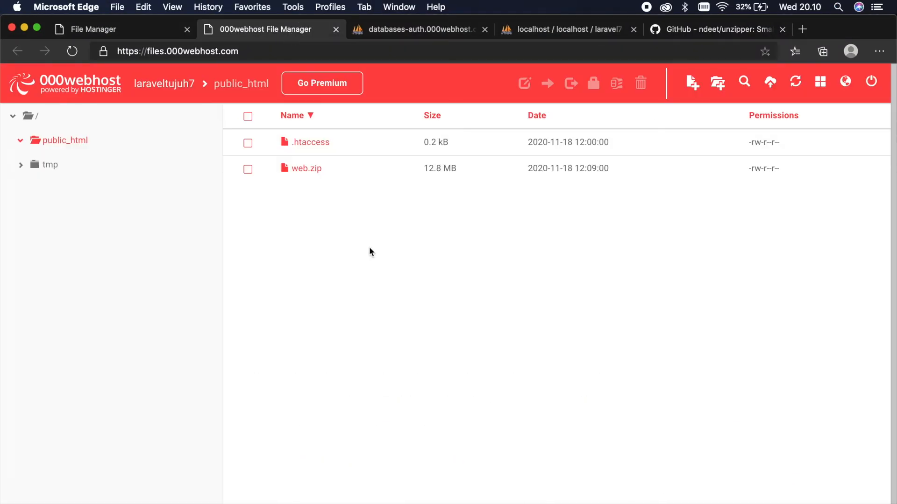
left_click(770, 82)
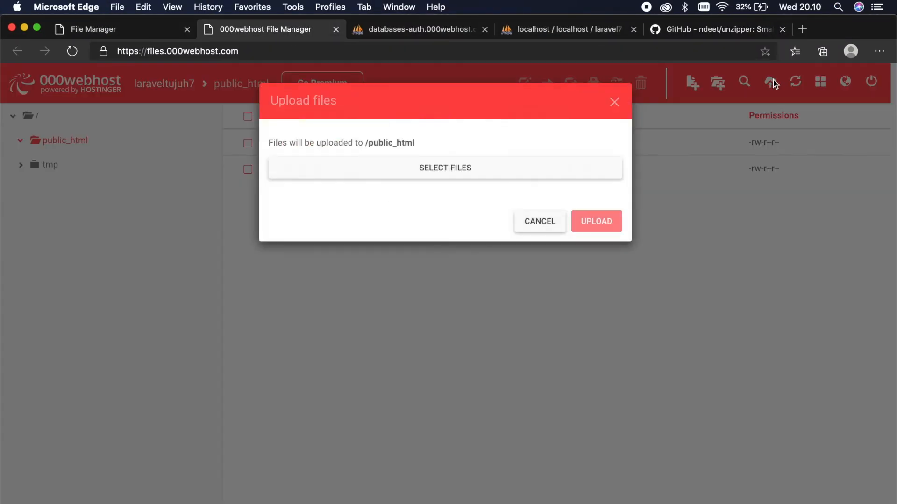
left_click(551, 176)
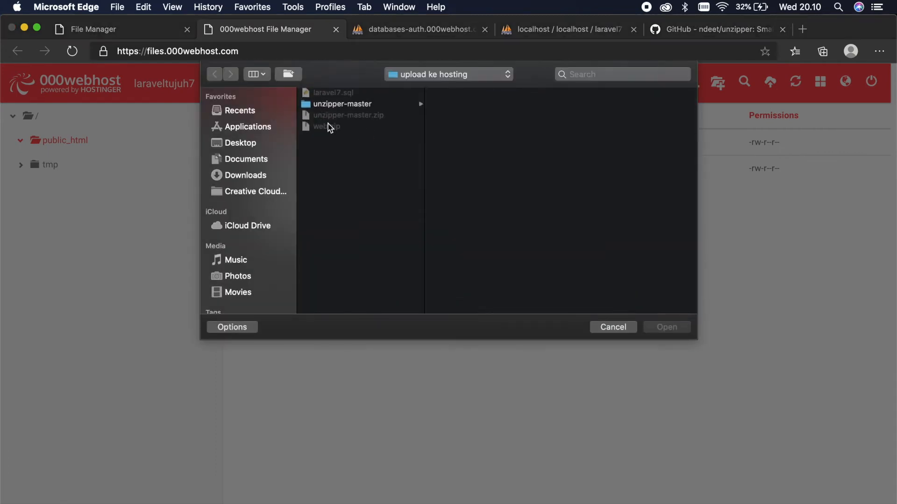
left_click(337, 108)
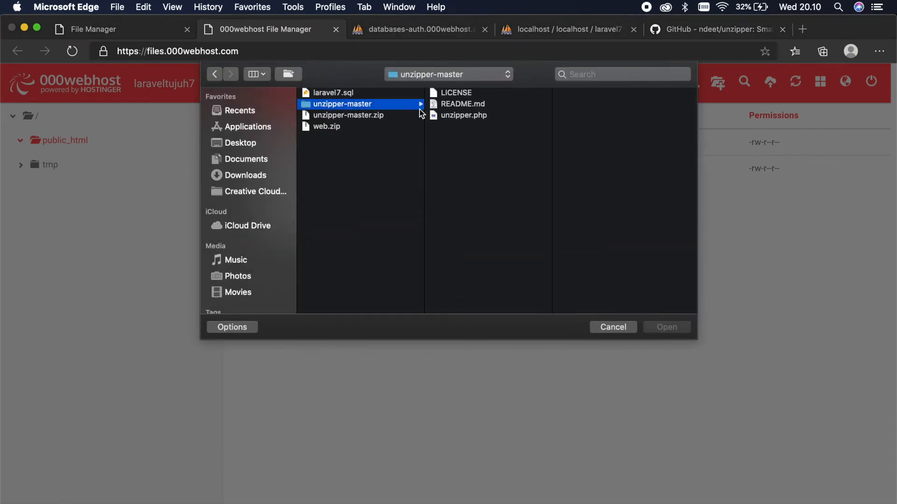
left_click(442, 117)
left_click(672, 326)
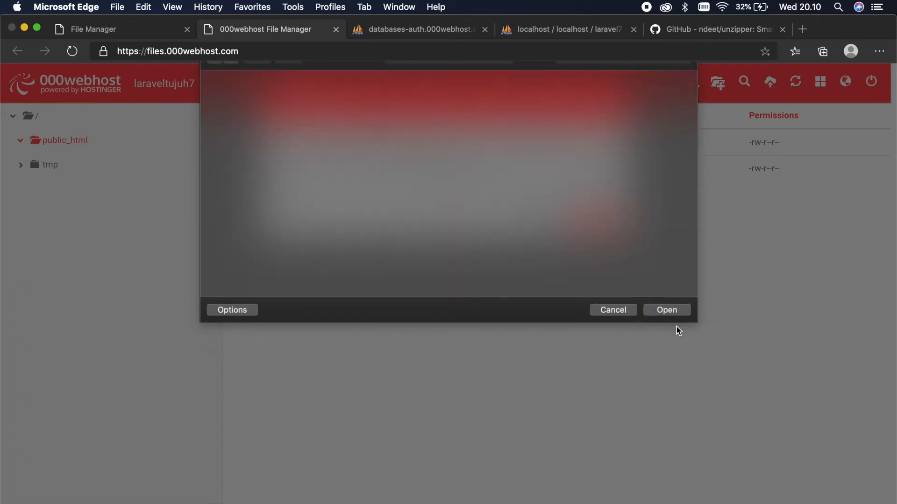
left_click(600, 282)
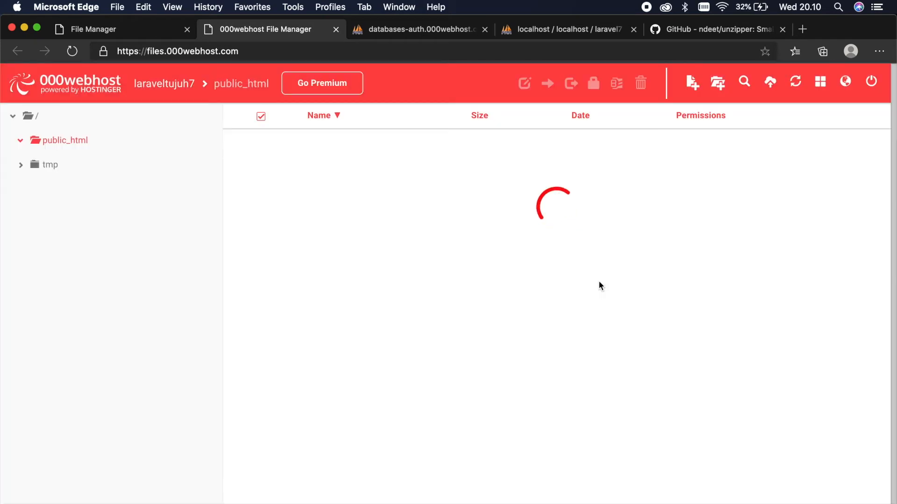
Step: Open the laraveltujuh7 site from the website list and go to its /unzipper.php page
left_click(159, 36)
left_click(37, 83)
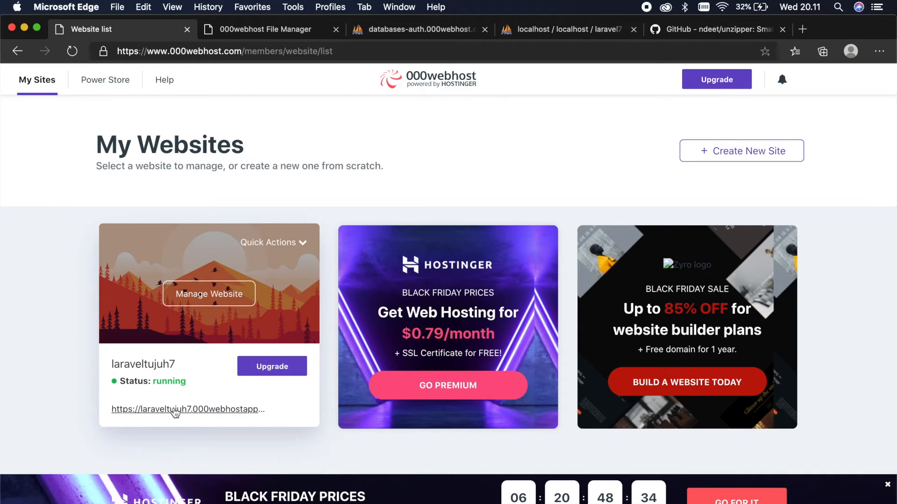
left_click(174, 409)
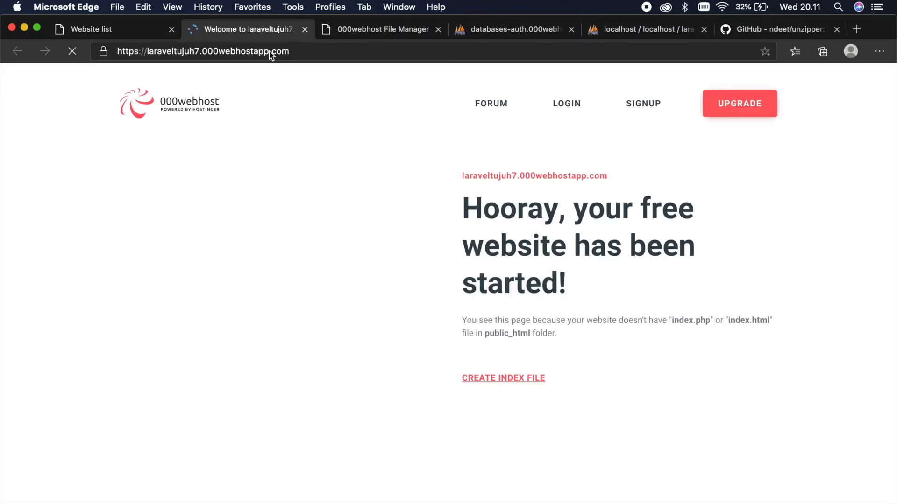
left_click(288, 51)
left_click(340, 52)
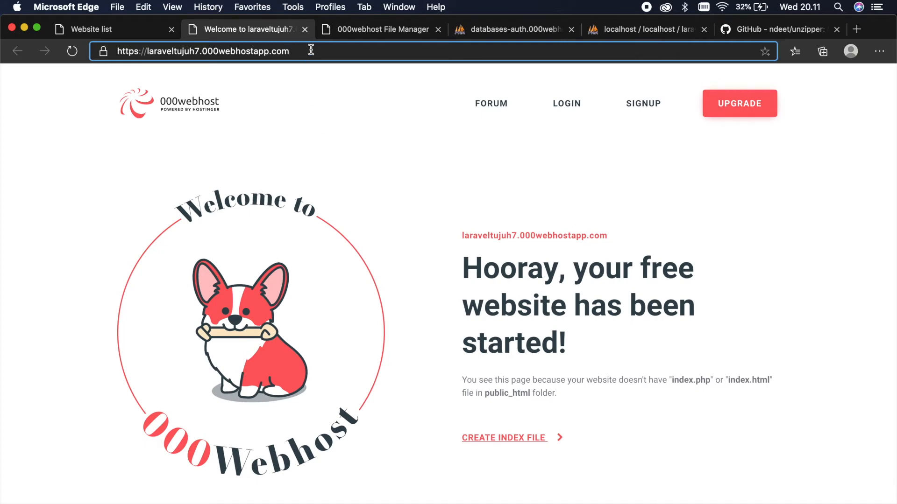
type("/")
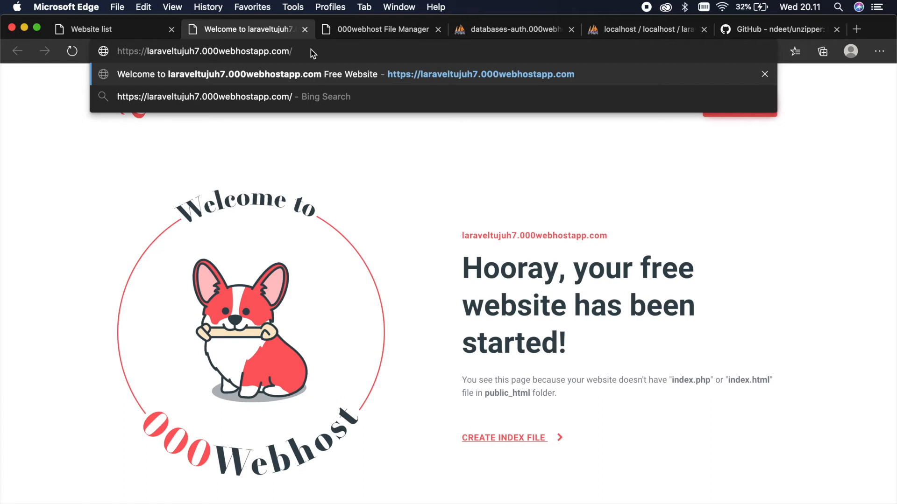
type("un")
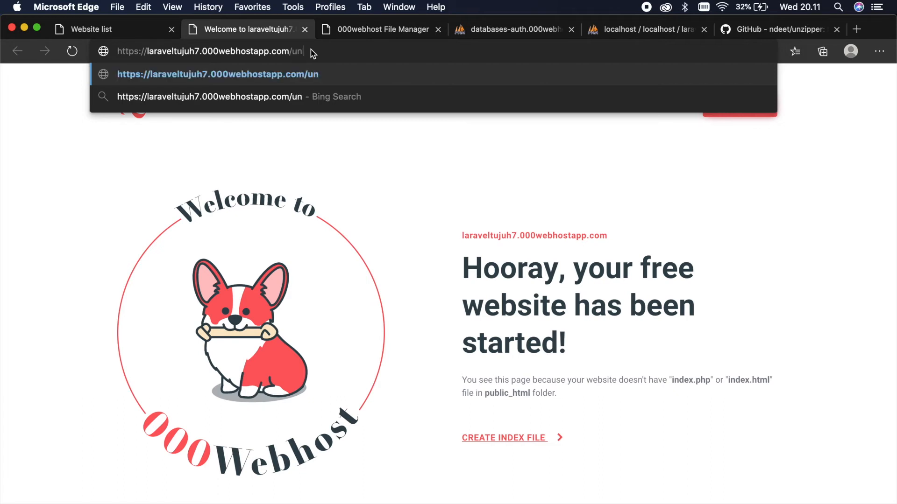
type("zipper.")
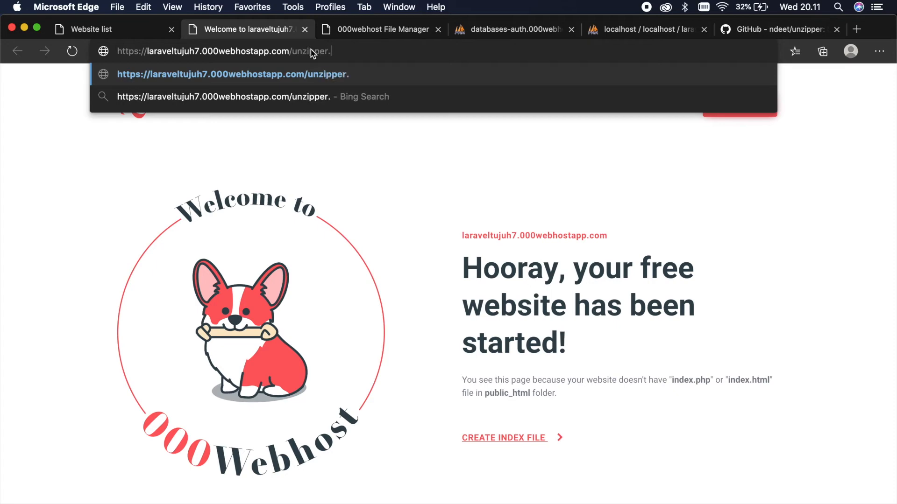
type("php")
key("Return")
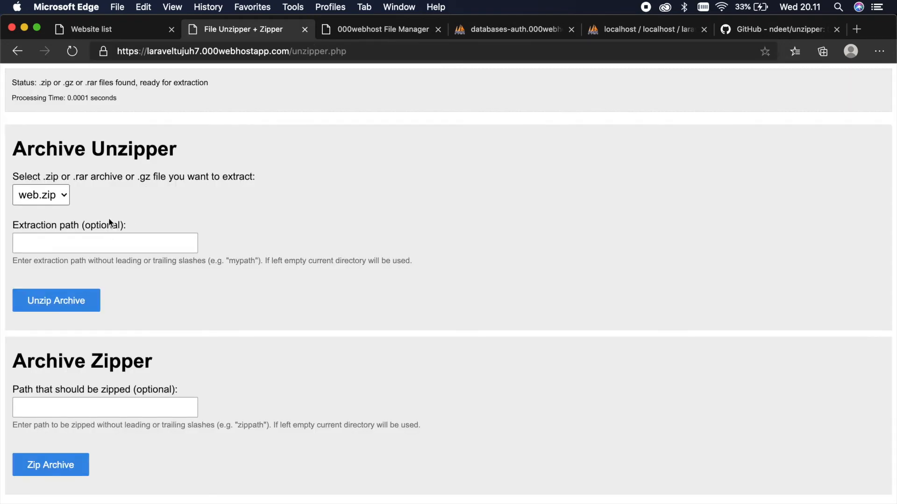
Step: Extract web.zip into the current directory with Archive Unzipper, then close the unzipper page
left_click(65, 197)
left_click(65, 195)
left_click(65, 195)
left_click(65, 194)
left_click(65, 197)
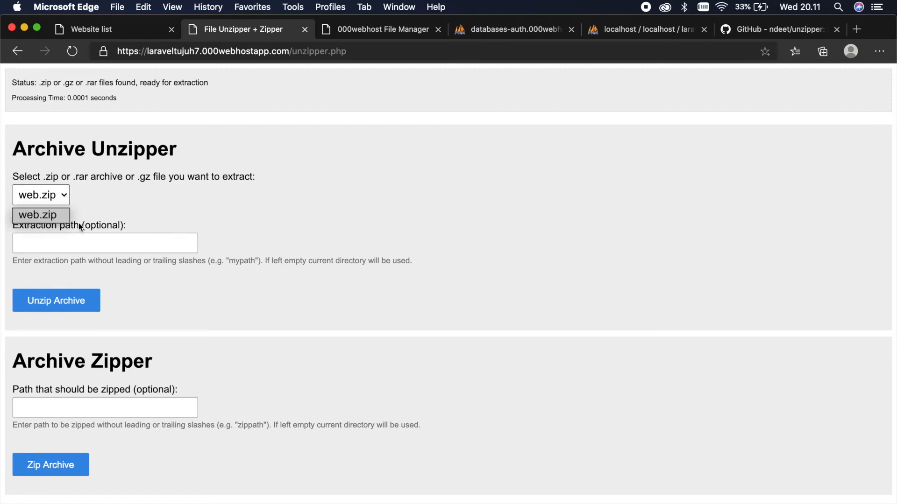
left_click(111, 200)
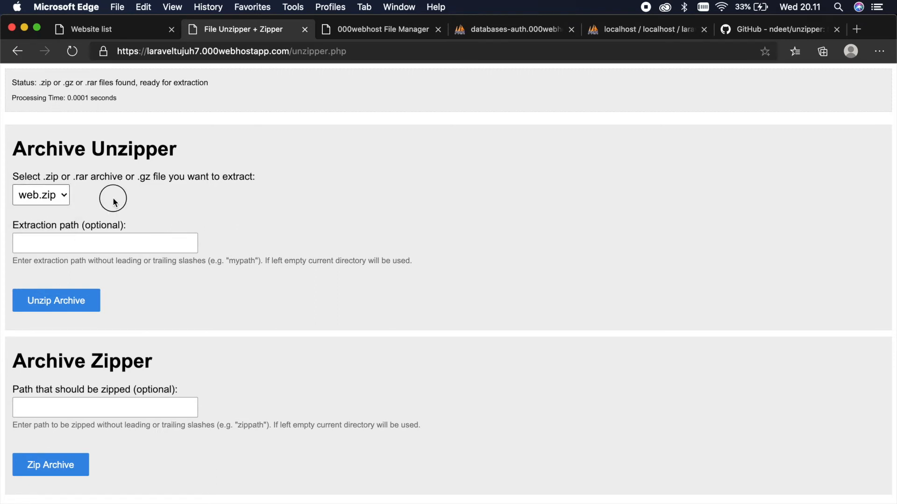
left_click(65, 196)
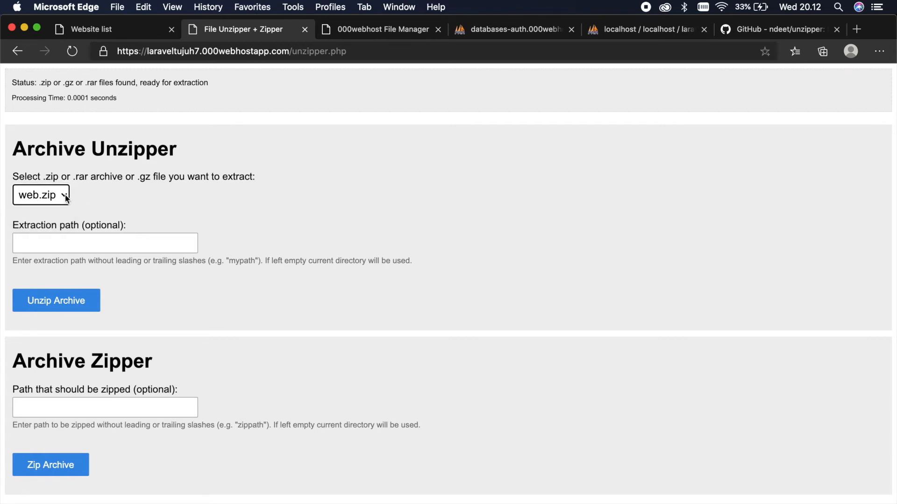
left_click(47, 304)
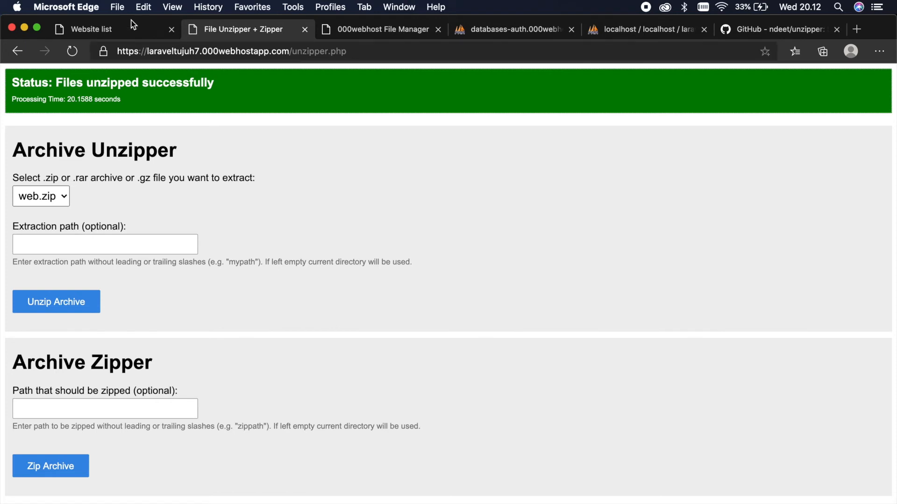
left_click(304, 30)
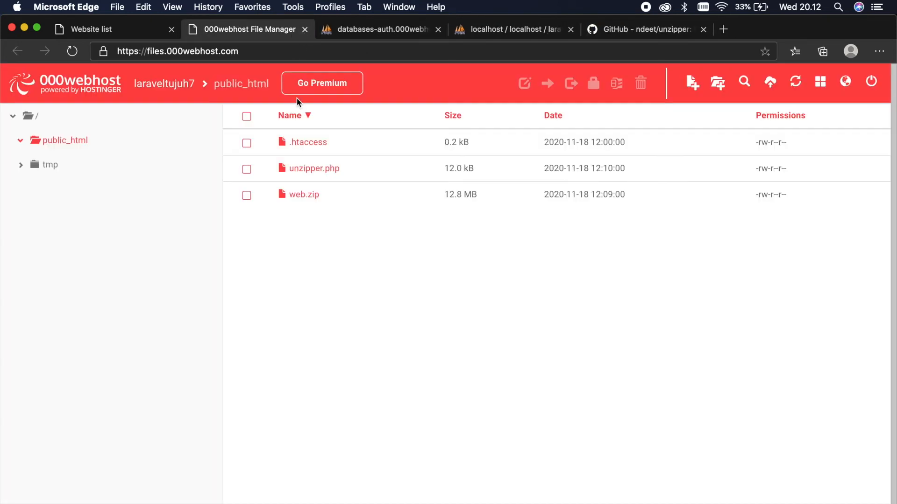
Step: Reload the file manager and examine the contents of the extracted web folder
left_click(287, 51)
key("Return")
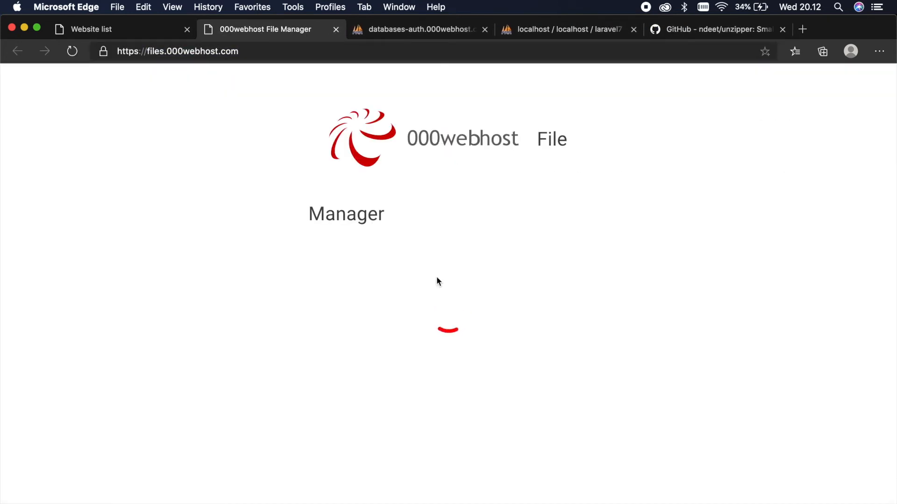
left_click(380, 143)
double_click(380, 144)
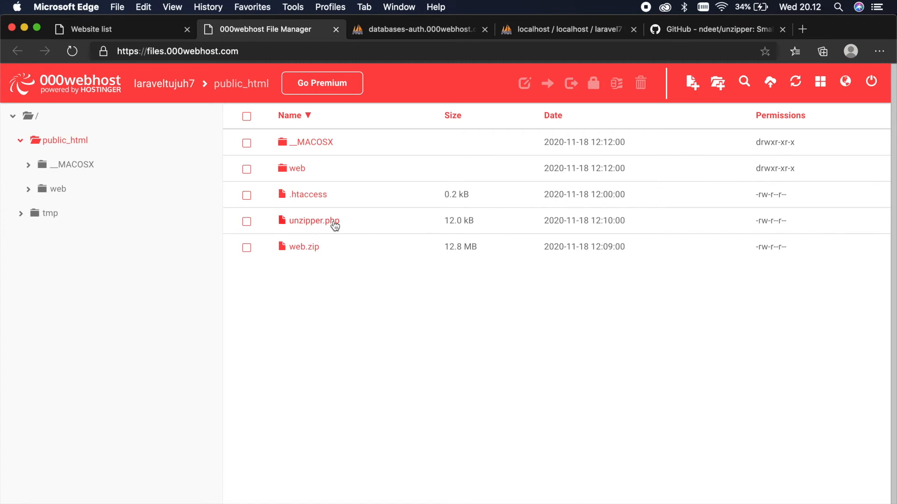
double_click(313, 170)
scroll(405, 361, "down", 5)
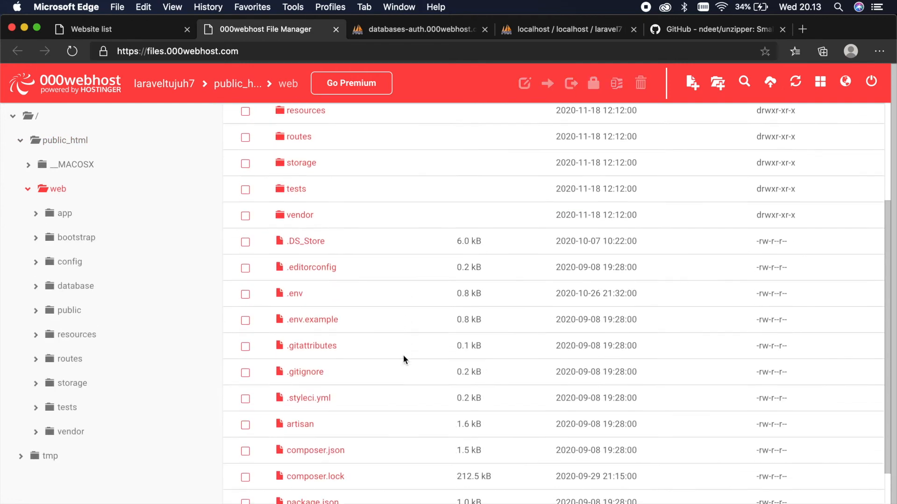
scroll(403, 359, "up", 5)
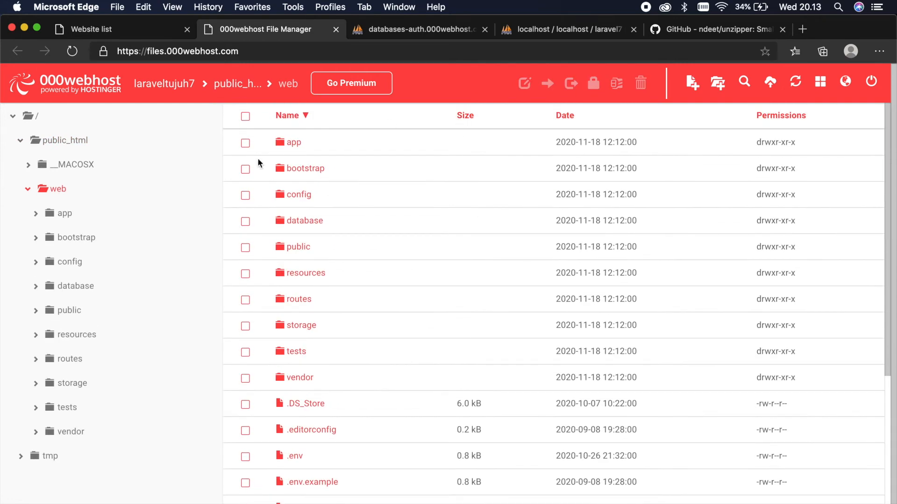
Step: Delete the __MACOSX folder, unzipper.php and web.zip from public_html
left_click(243, 86)
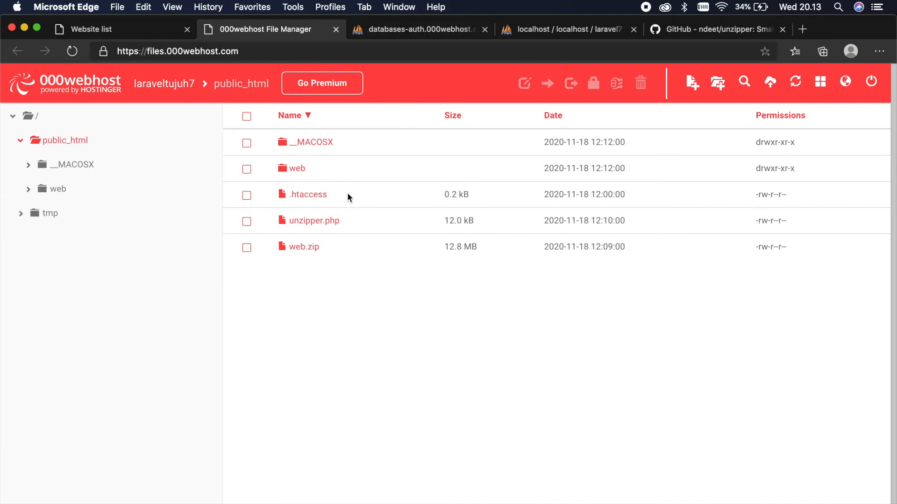
left_click(353, 226)
left_click(343, 247)
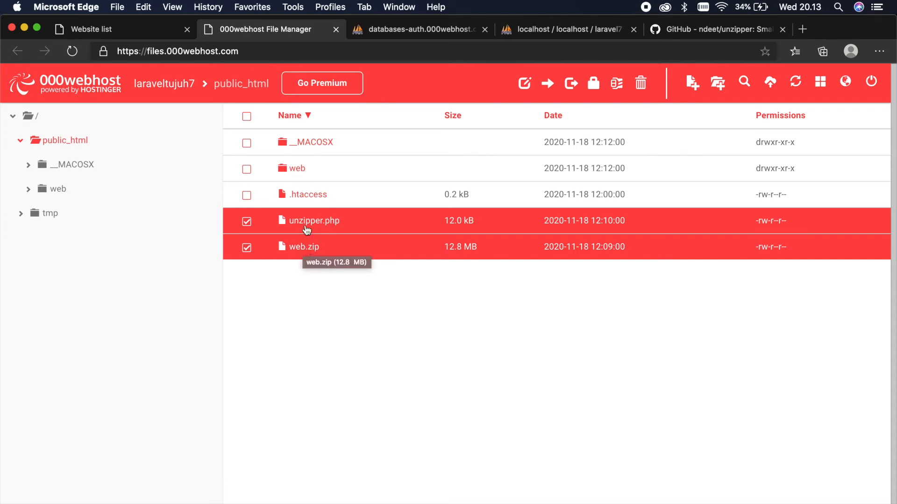
left_click(365, 140)
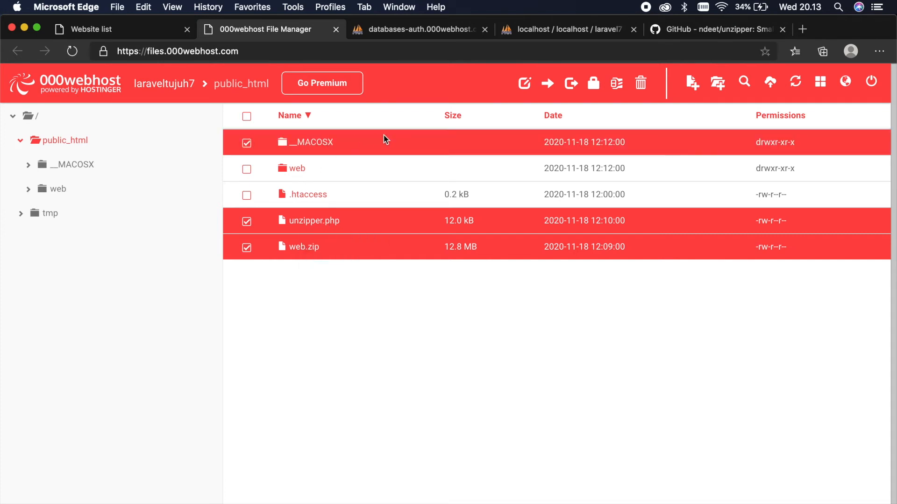
right_click(385, 147)
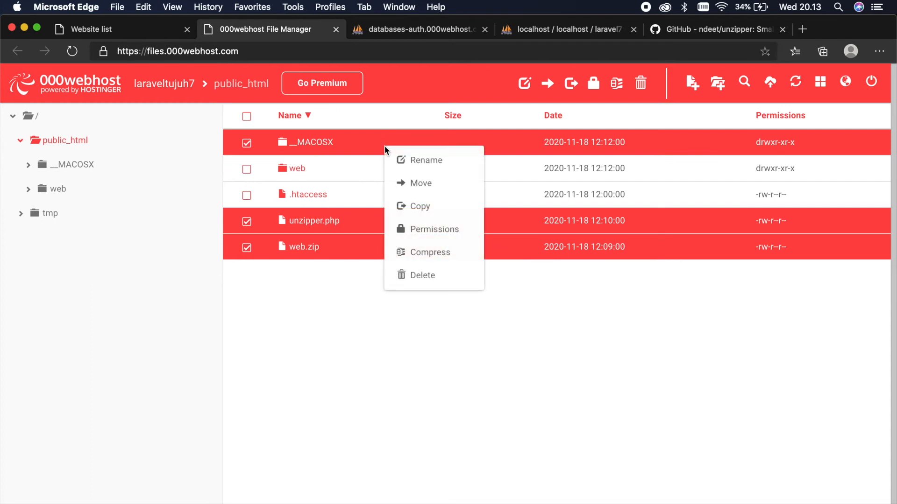
left_click(420, 276)
left_click(595, 176)
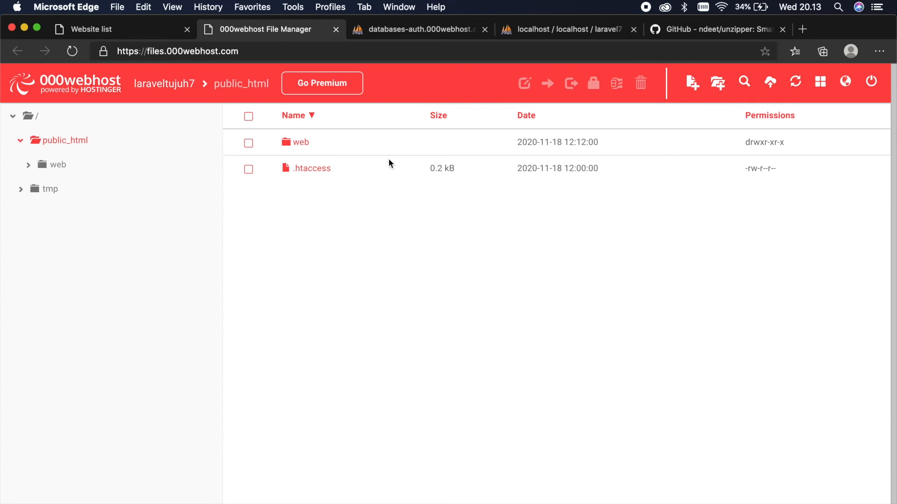
double_click(301, 144)
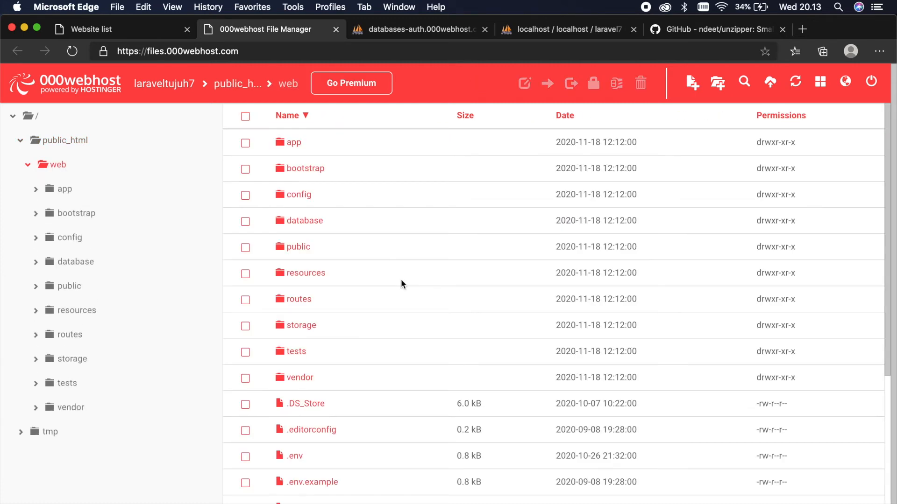
left_click(245, 116)
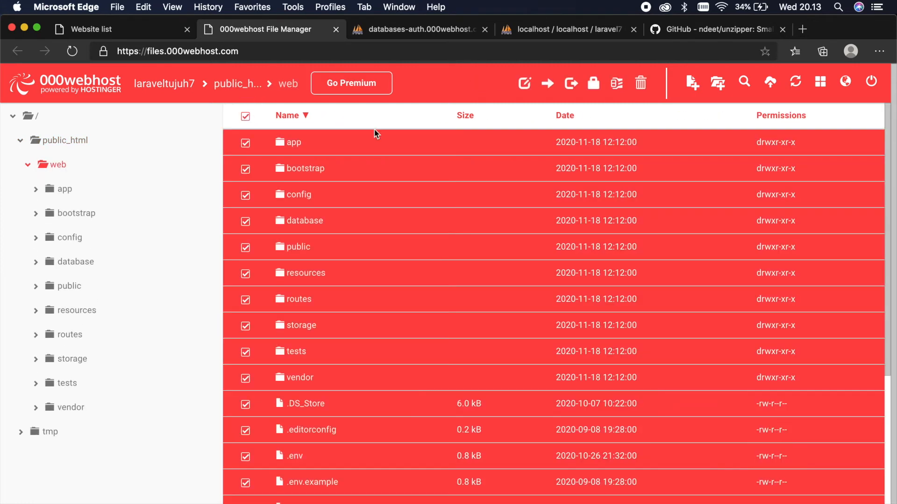
left_click(77, 140)
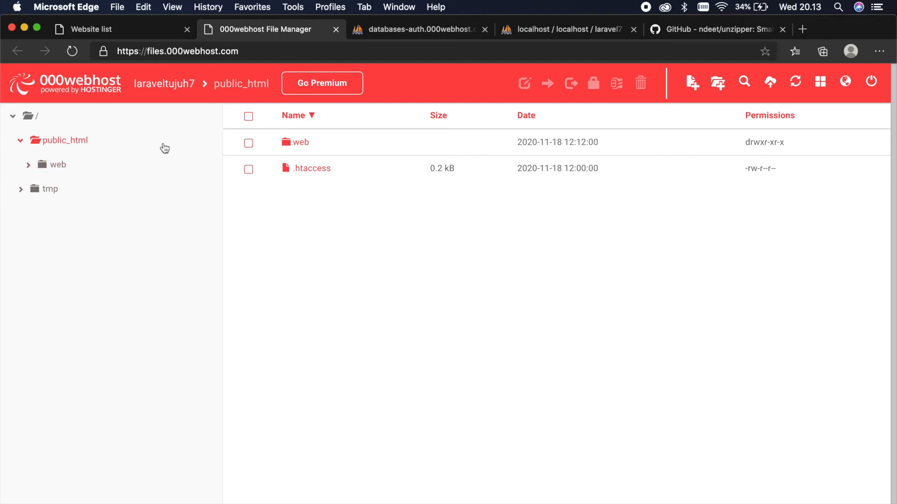
Step: Move all files and folders inside the web folder to /public_html
double_click(301, 142)
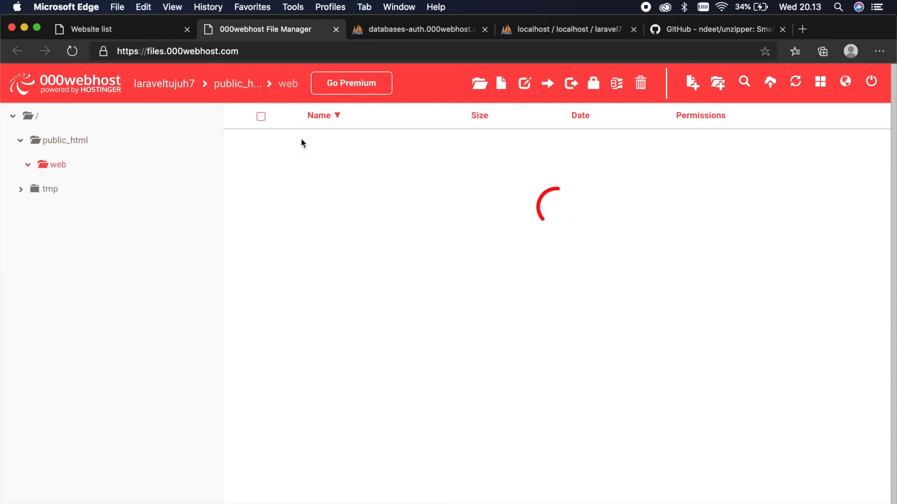
left_click(245, 116)
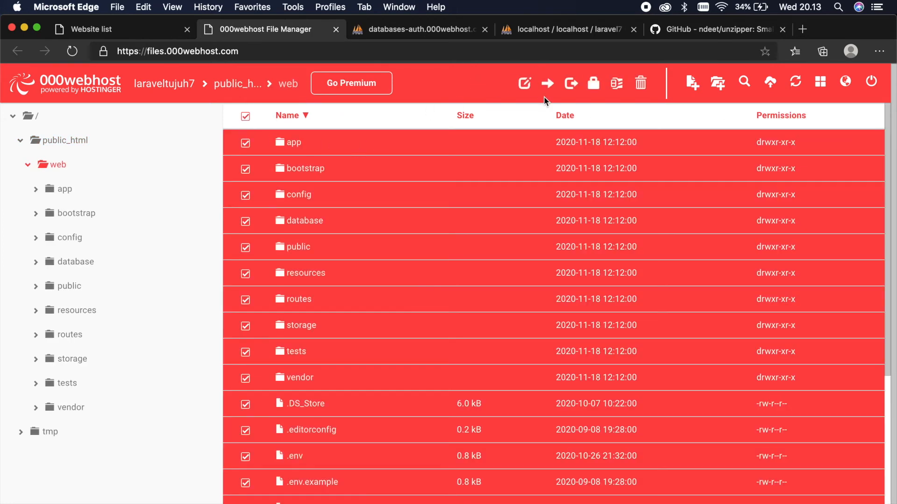
left_click(556, 85)
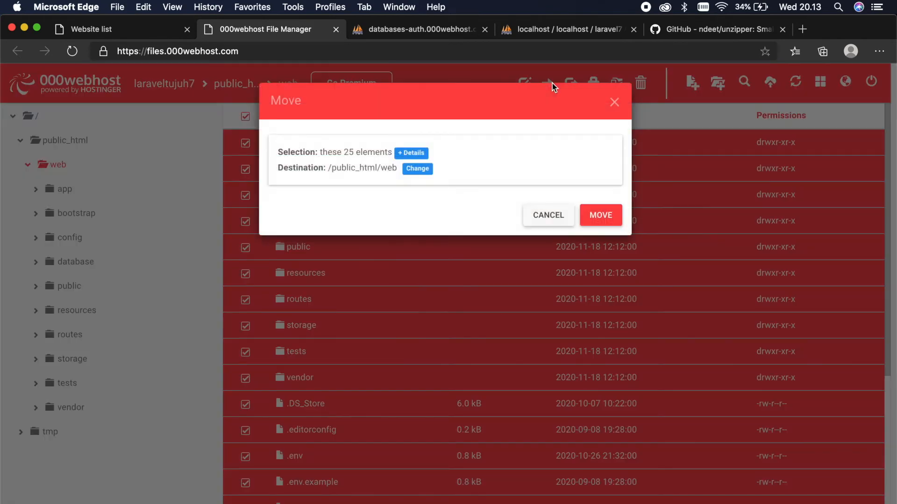
left_click(429, 170)
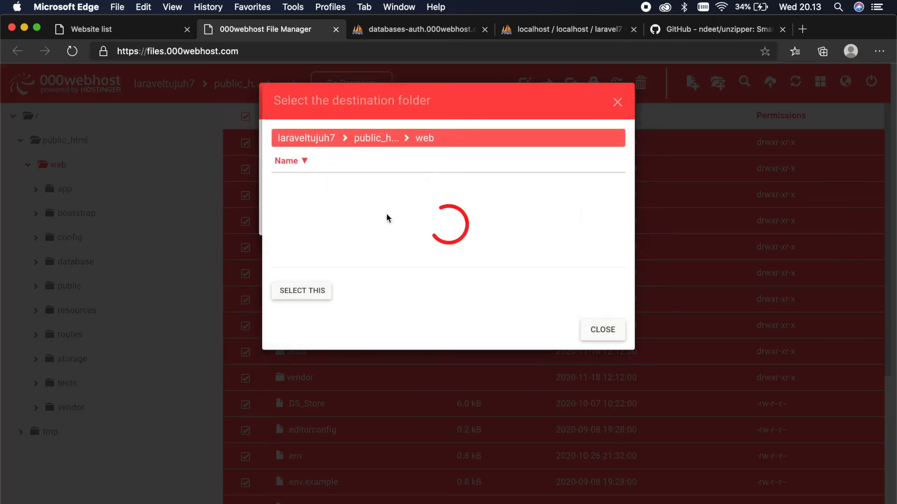
left_click(378, 140)
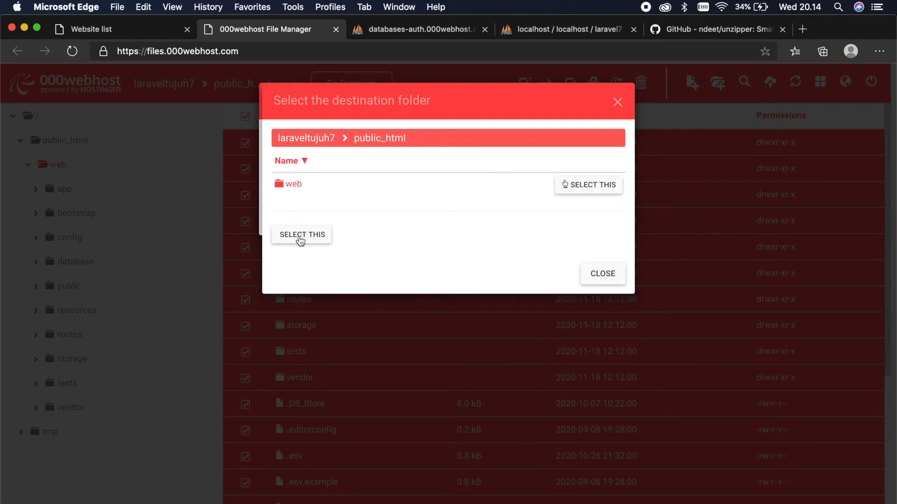
left_click(301, 235)
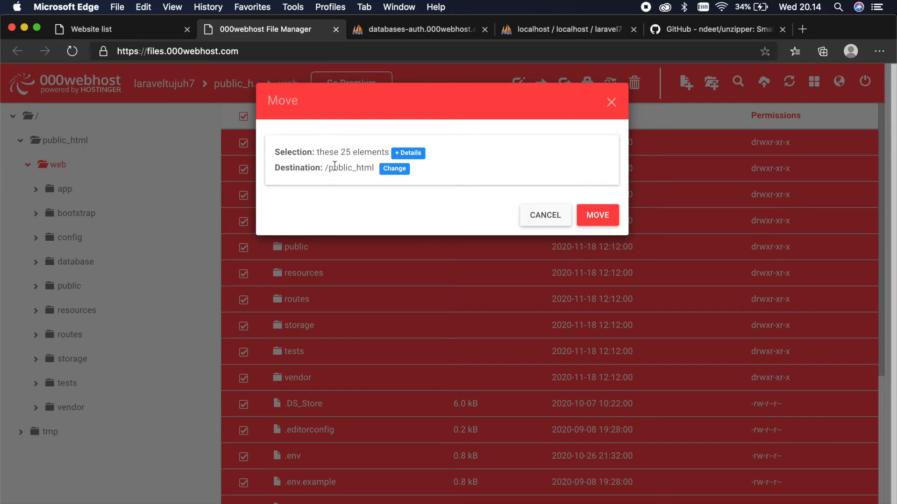
left_click(601, 216)
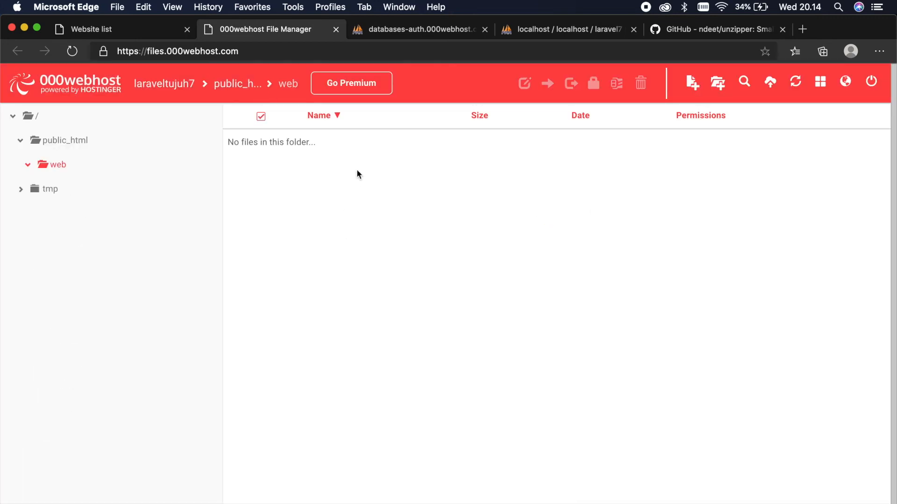
Step: Return to public_html, check that the web folder is empty, and delete it
left_click(246, 85)
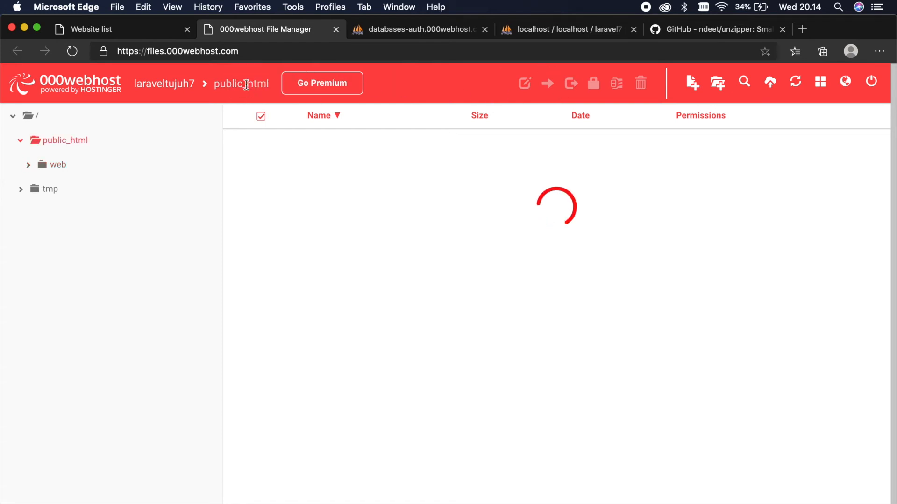
scroll(306, 327, "down", 3)
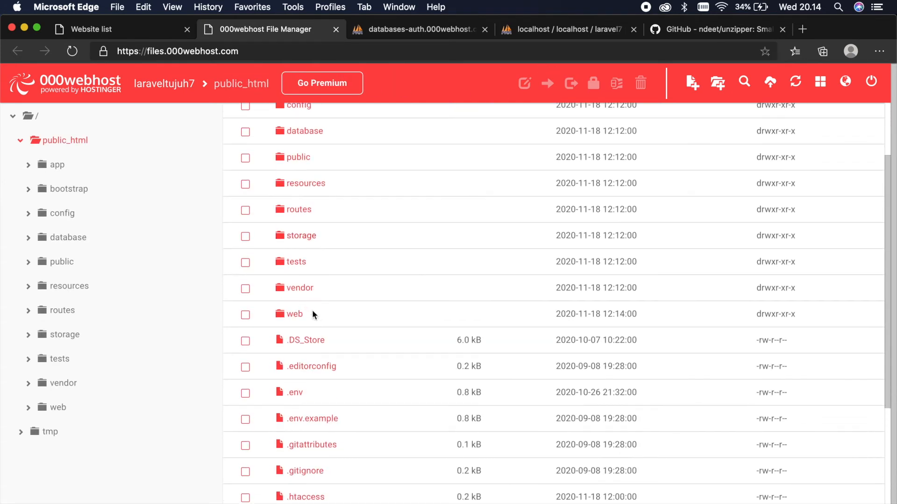
double_click(312, 310)
left_click(250, 85)
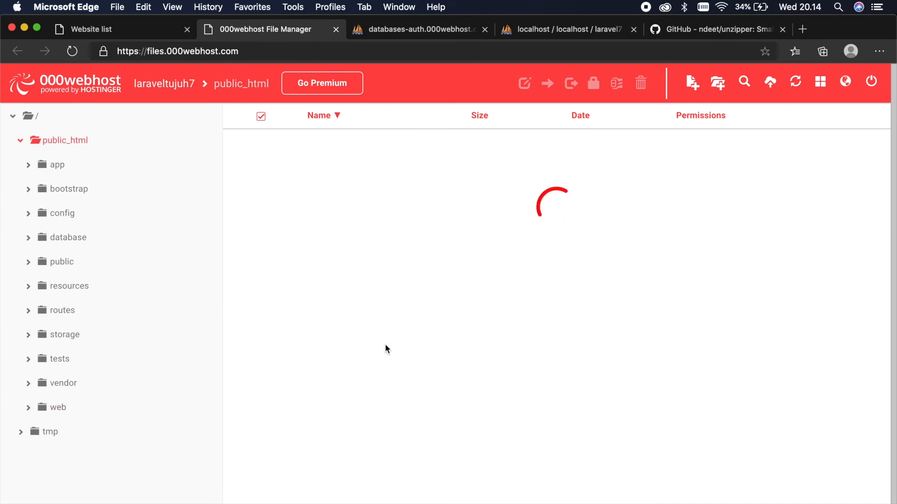
left_click(344, 408)
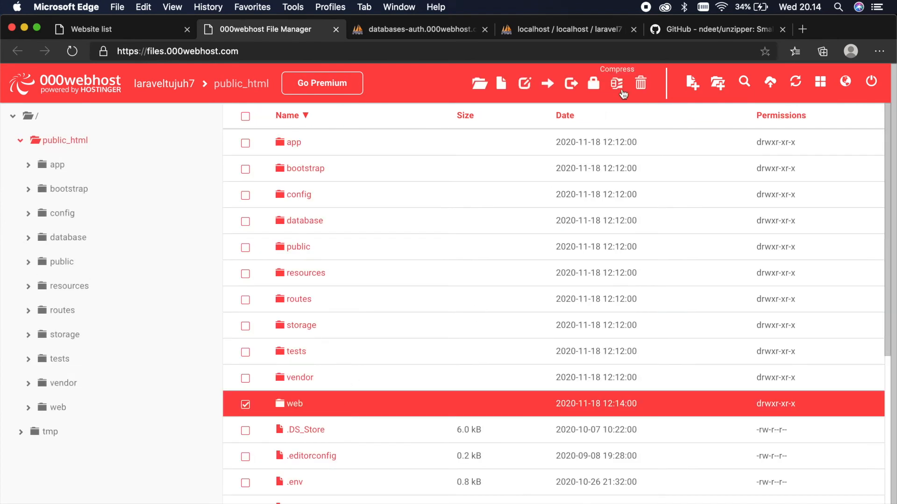
left_click(640, 84)
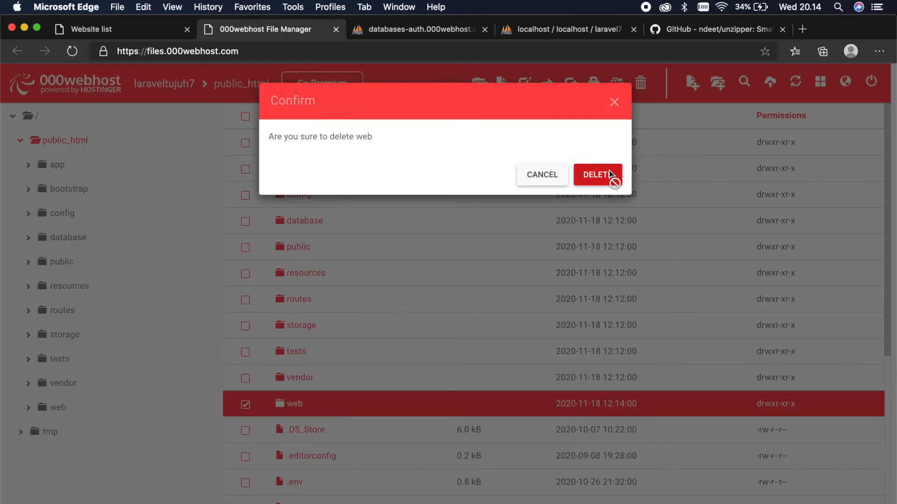
left_click(610, 174)
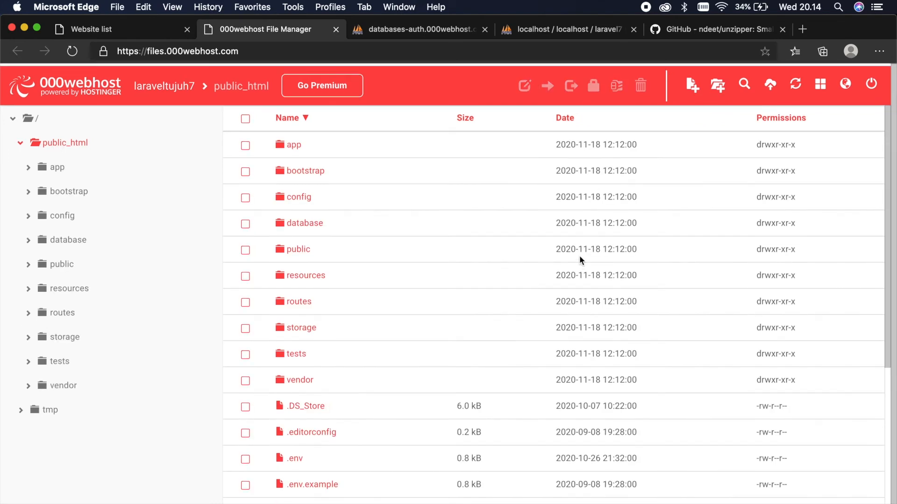
Step: Copy server.php within public_html under the new name index.php
scroll(581, 259, "down", 6)
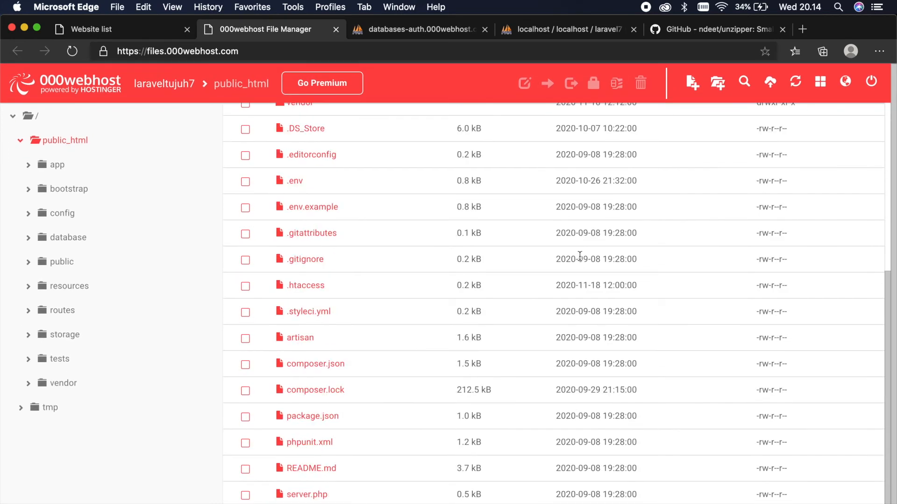
scroll(580, 256, "up", 6)
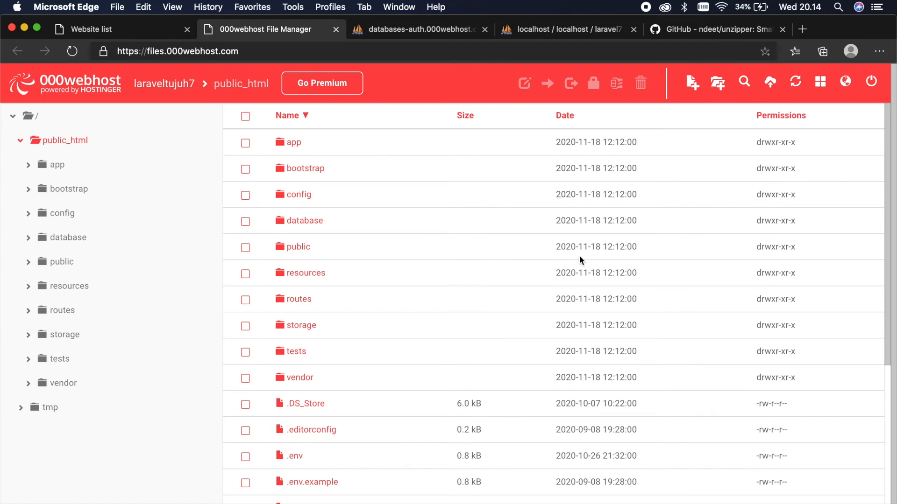
scroll(579, 258, "down", 6)
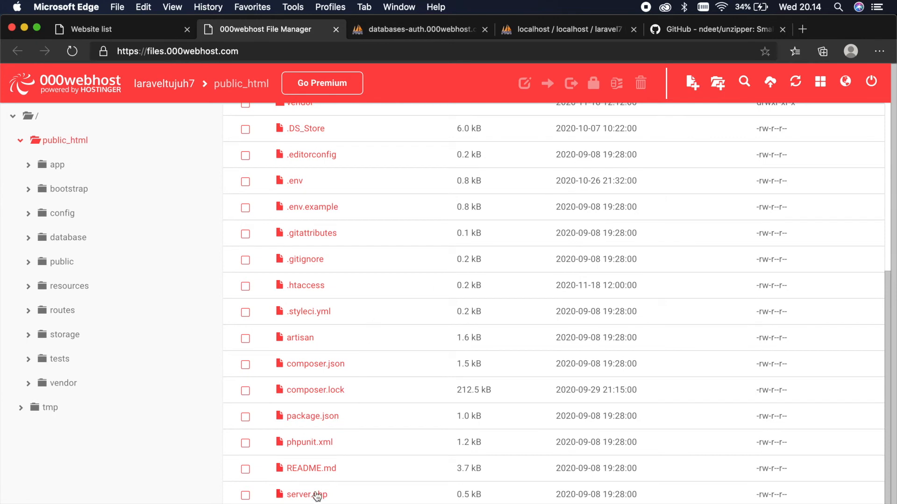
left_click(339, 496)
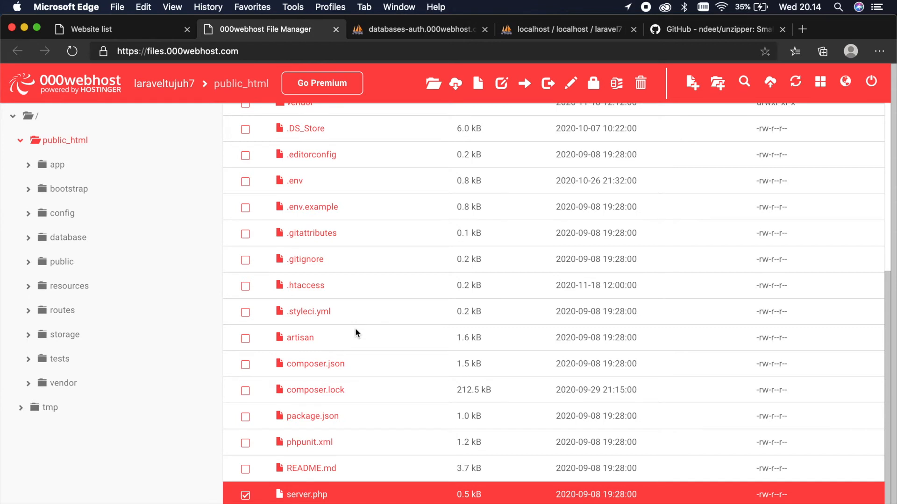
right_click(311, 498)
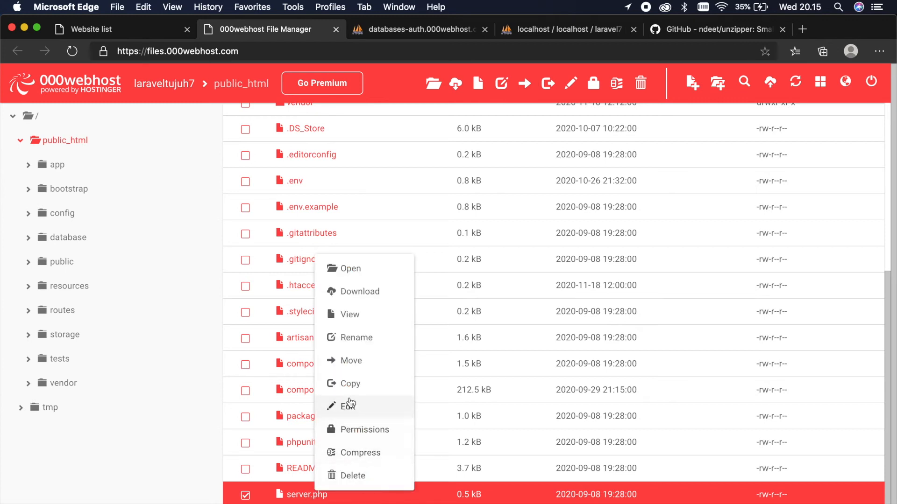
left_click(350, 383)
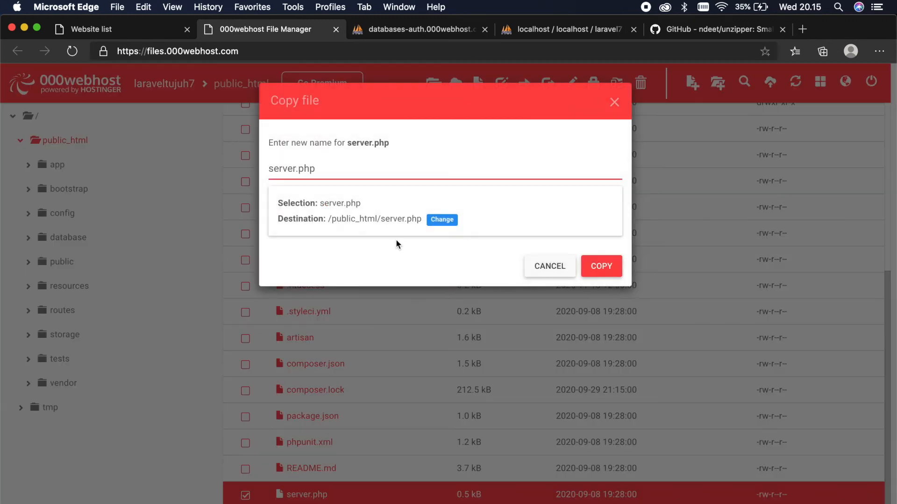
left_click_drag(295, 169, 237, 175)
type("index")
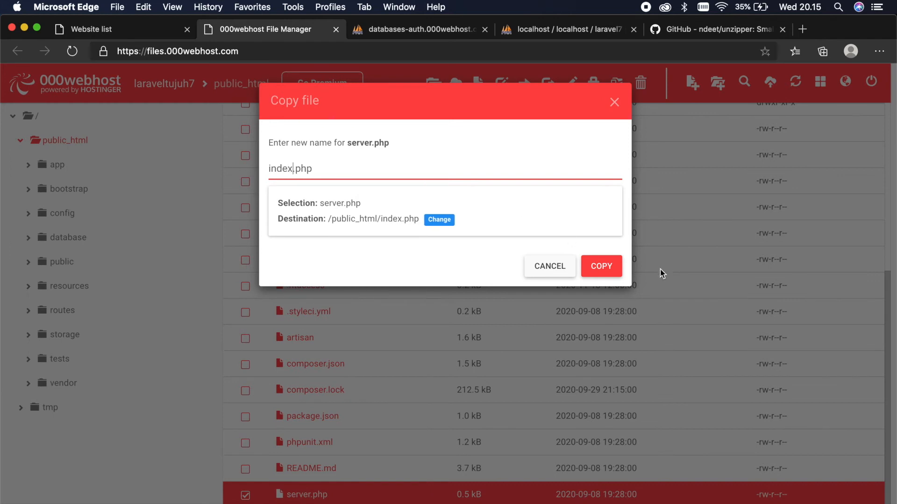
left_click(607, 267)
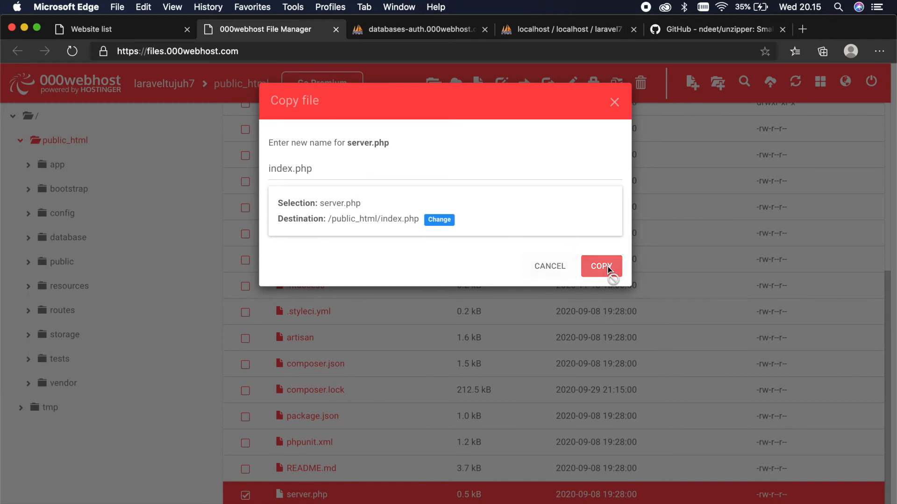
Step: Open index.php in public_html for editing, review its code, then save and close it
scroll(404, 317, "down", 5)
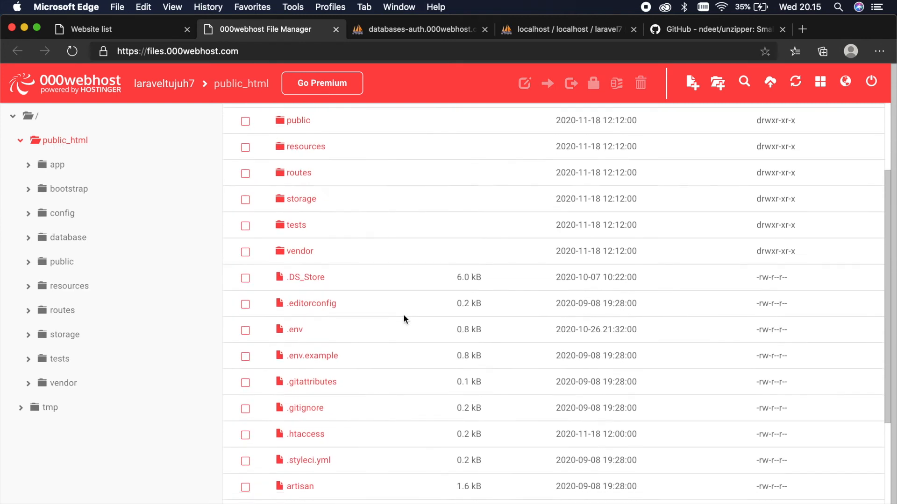
scroll(403, 316, "down", 7)
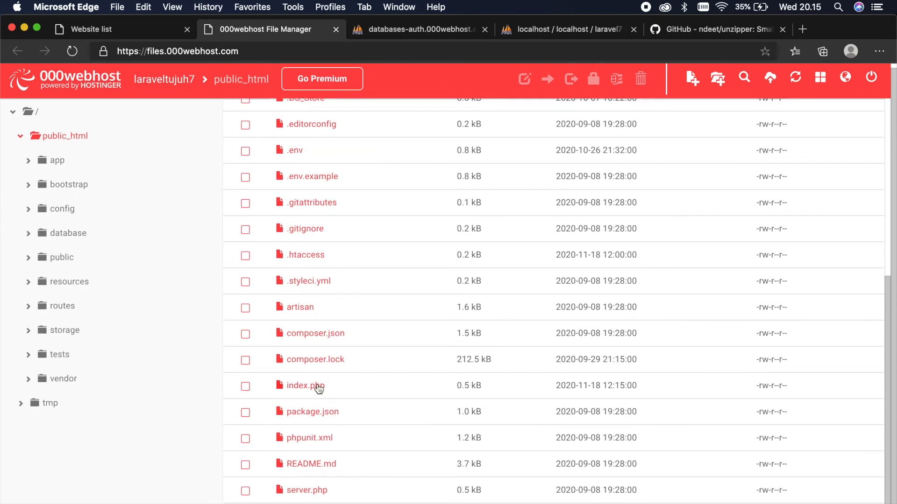
left_click(318, 390)
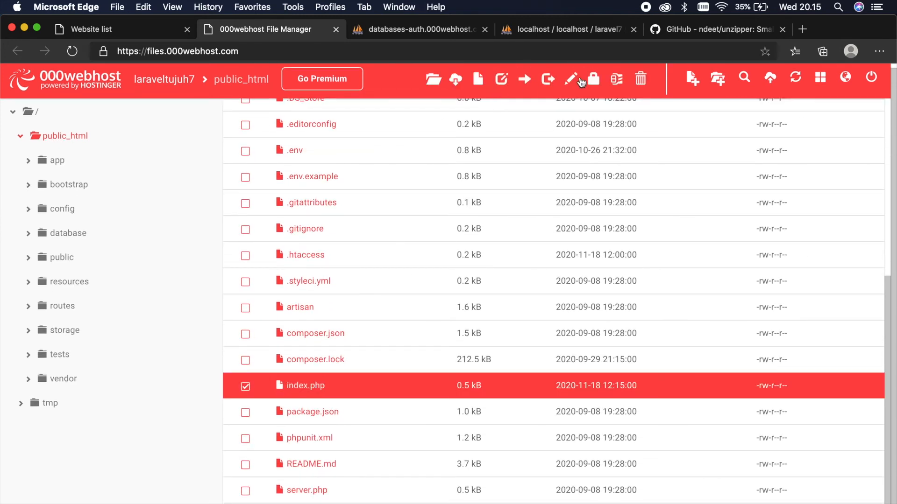
left_click(501, 78)
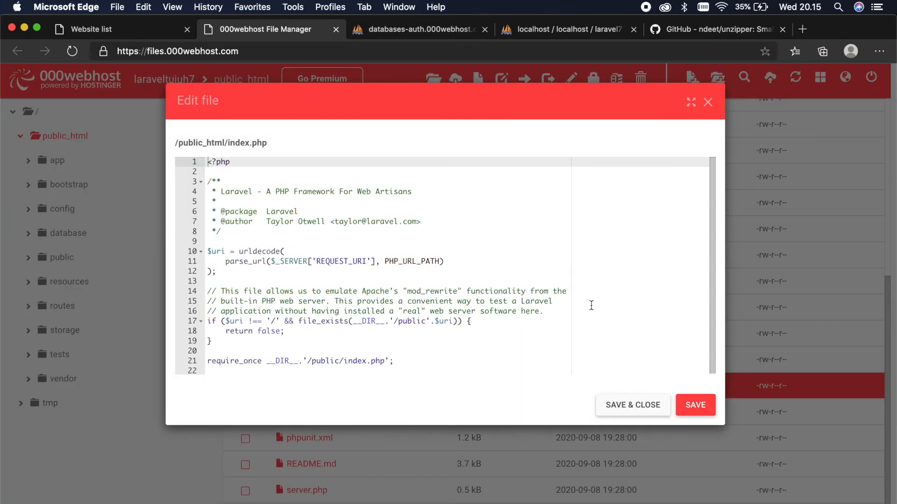
left_click(647, 408)
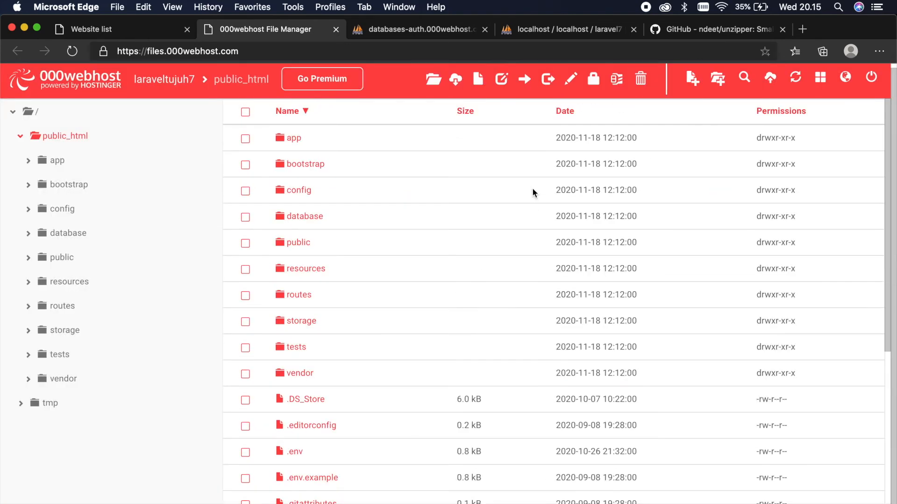
Step: Open the .env file in public_html for editing and review its settings, including the database connection block
scroll(387, 451, "down", 5)
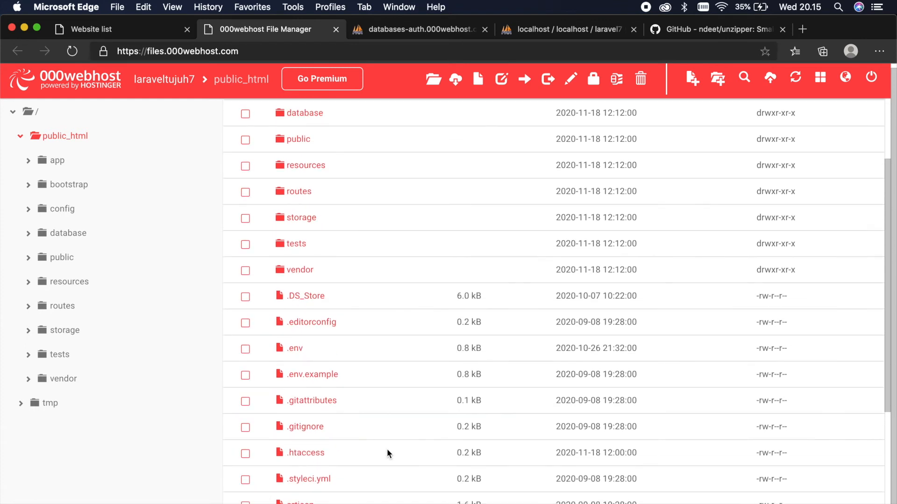
left_click(363, 314)
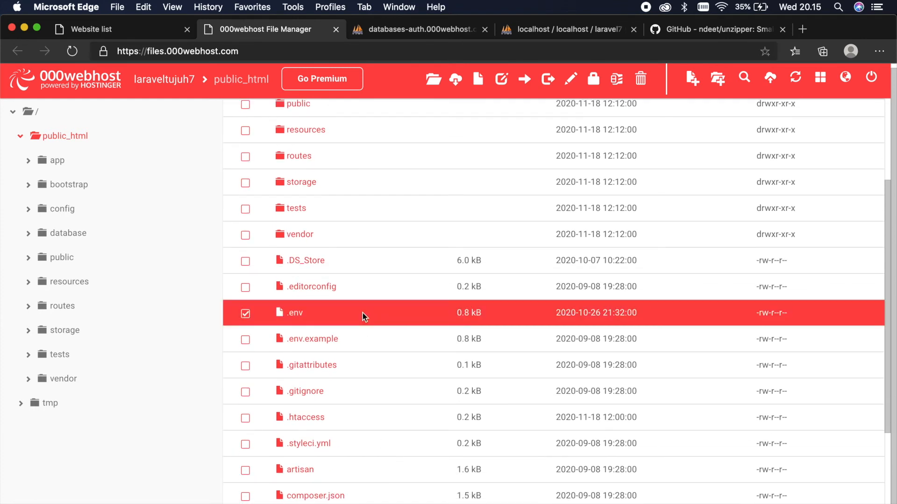
right_click(337, 318)
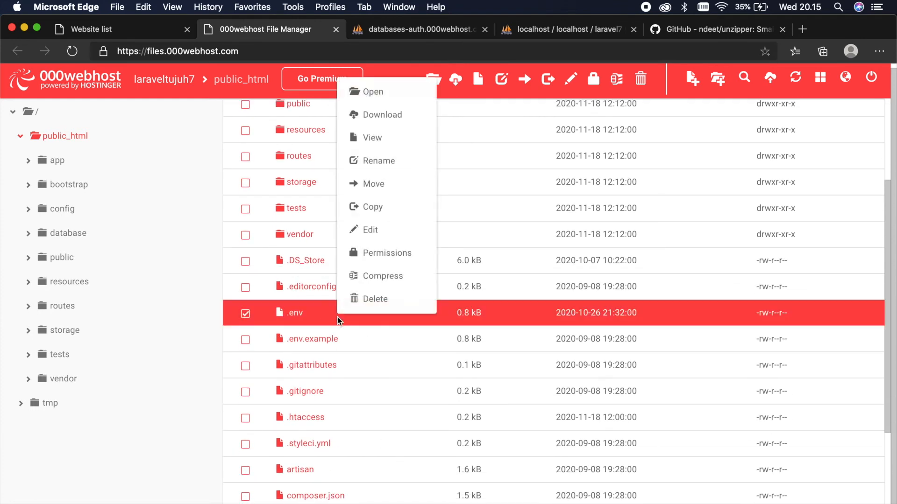
left_click(371, 231)
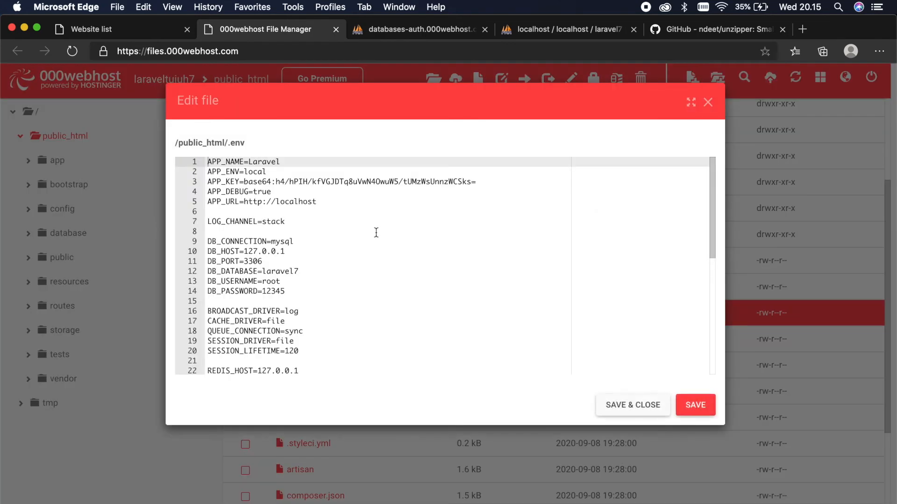
scroll(336, 300, "down", 10)
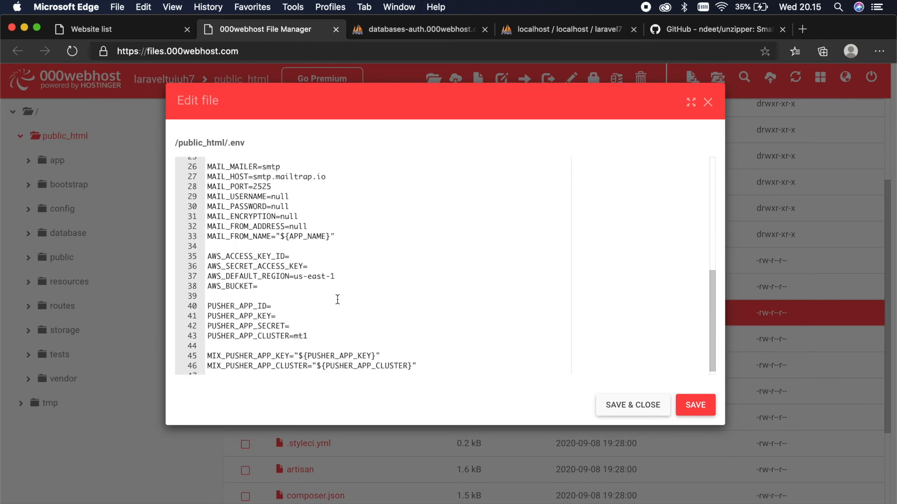
scroll(337, 300, "down", 1)
scroll(337, 300, "up", 8)
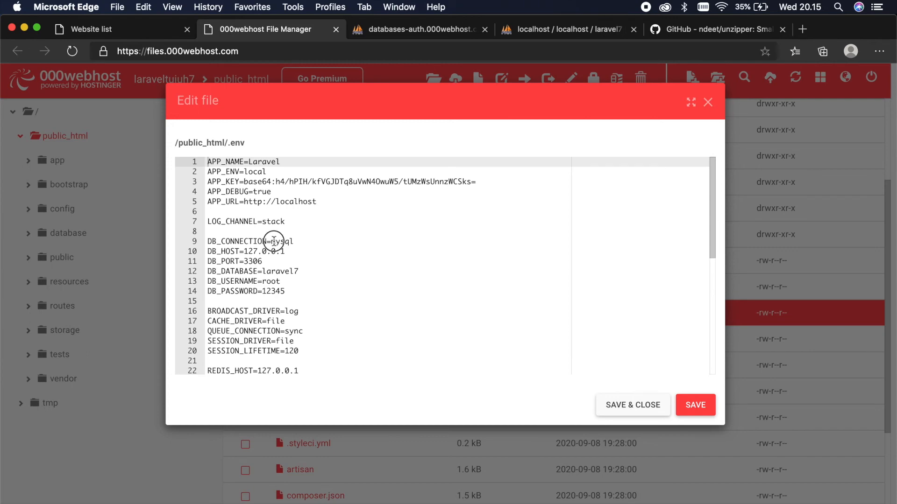
left_click_drag(280, 241, 297, 241)
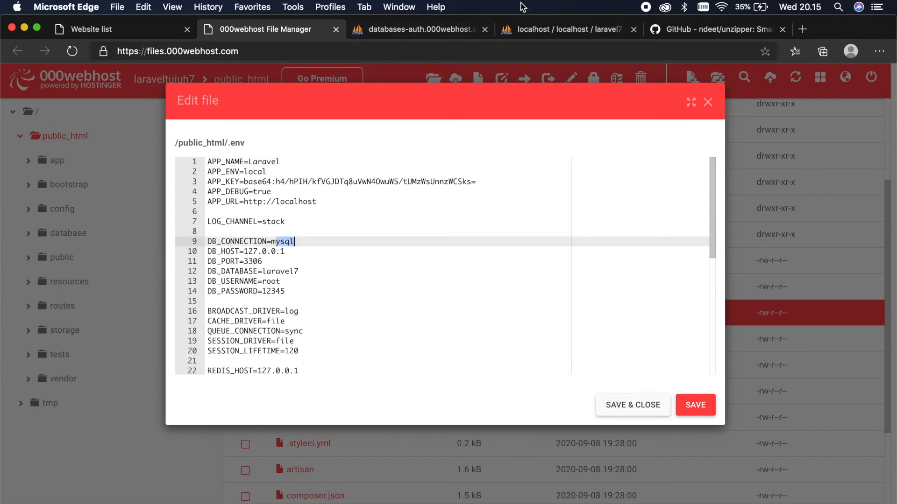
Step: Open the Database Manager of the laraveltujuh7 website from the website list
left_click(136, 34)
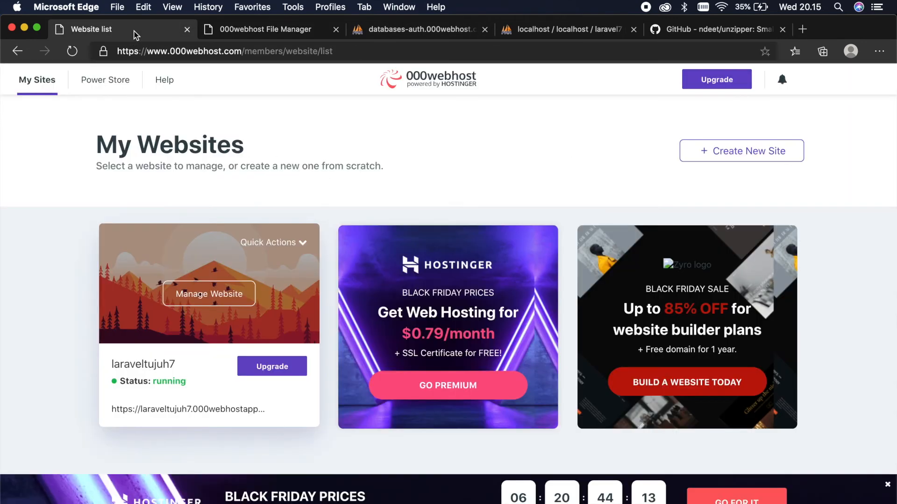
left_click(232, 295)
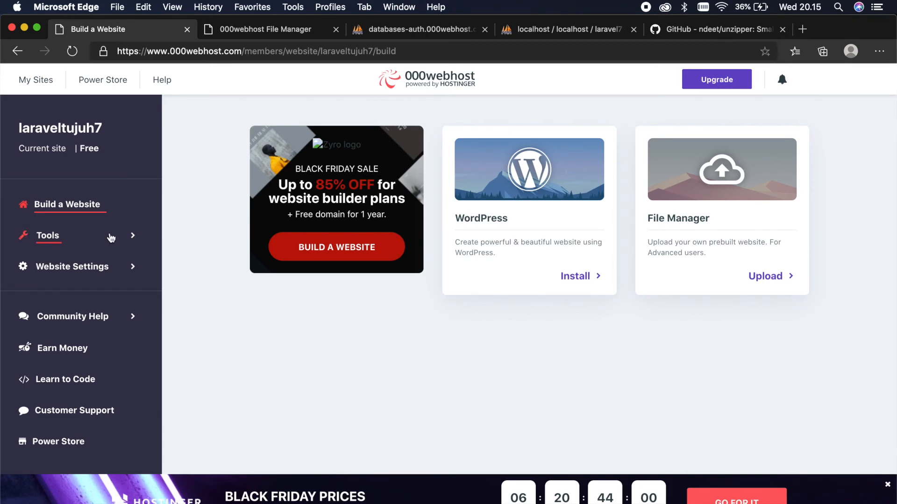
left_click(131, 240)
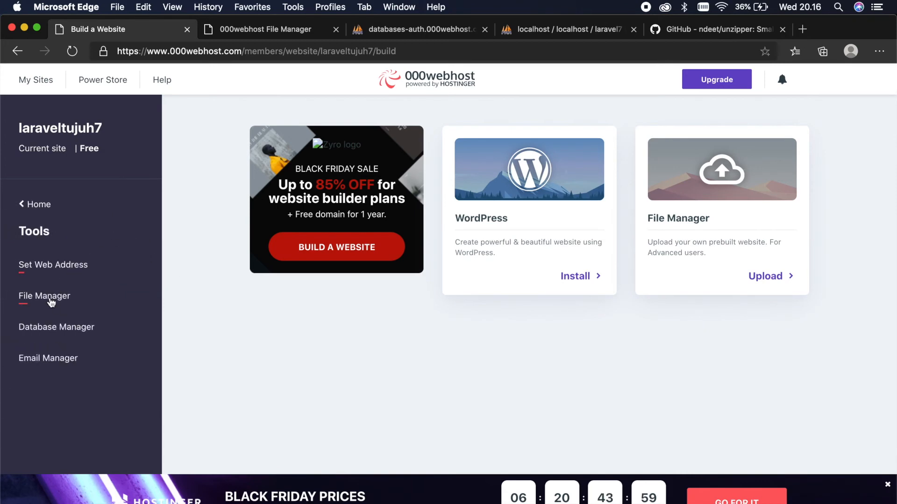
left_click(46, 334)
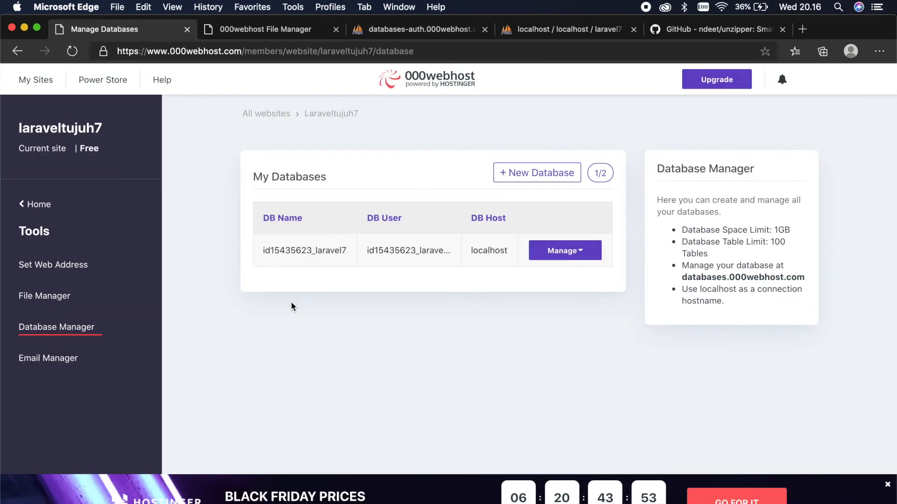
left_click_drag(347, 251, 261, 252)
key("super+c")
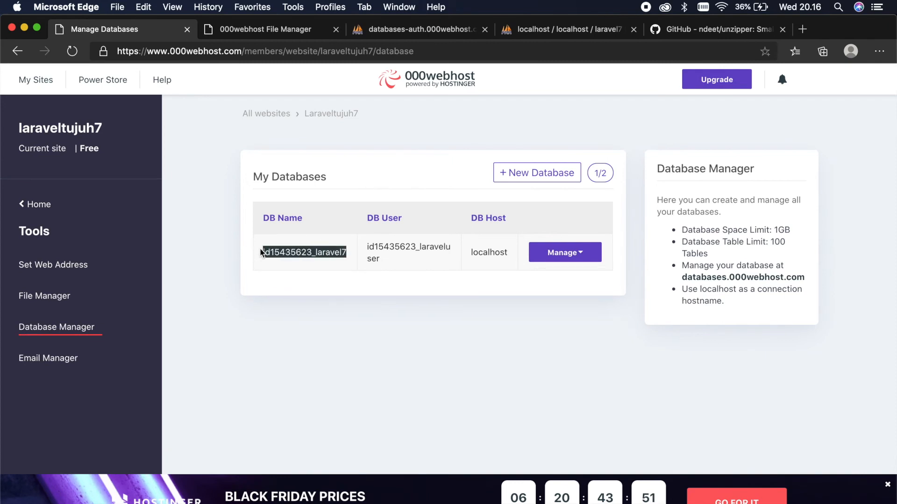
left_click(289, 28)
left_click(297, 291)
left_click_drag(298, 271, 263, 271)
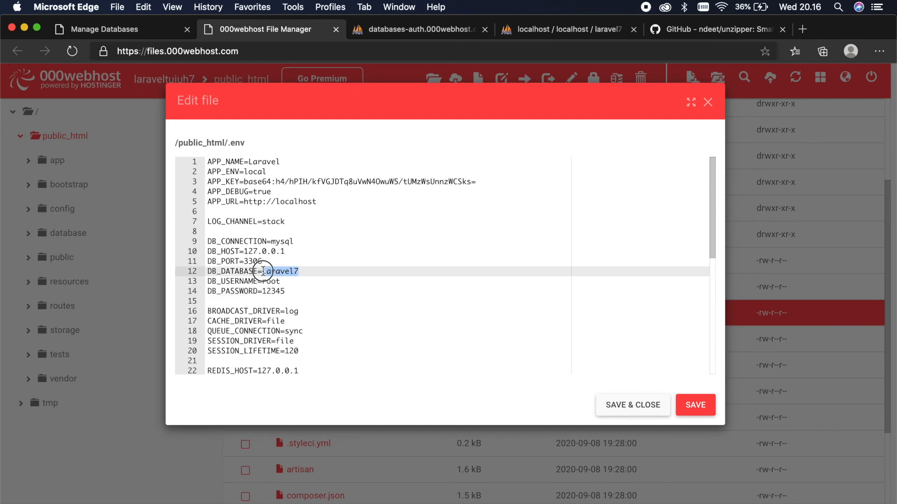
key("super+v")
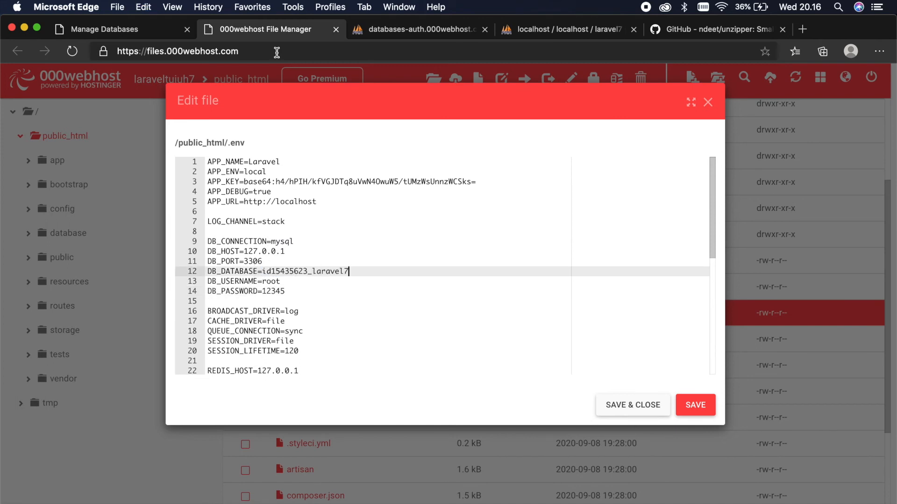
left_click(138, 29)
left_click_drag(408, 275, 369, 250)
key("super+c")
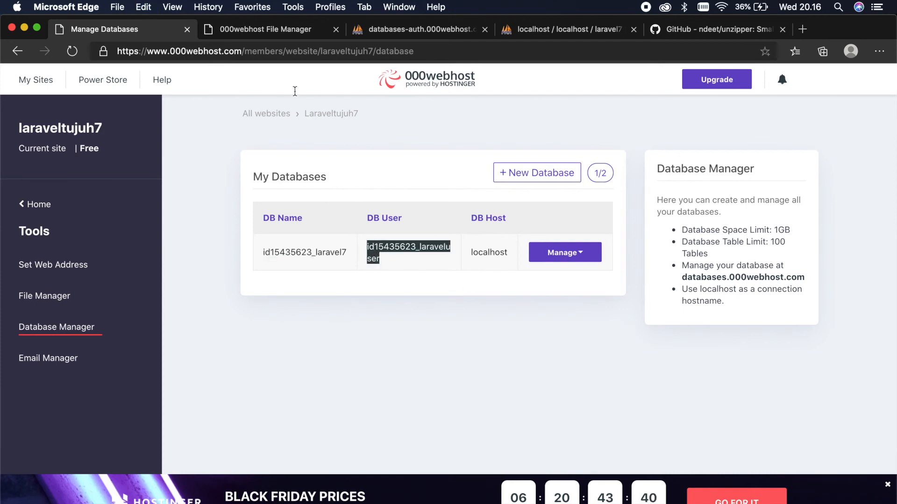
left_click(268, 30)
left_click_drag(282, 282, 261, 290)
key("super+v")
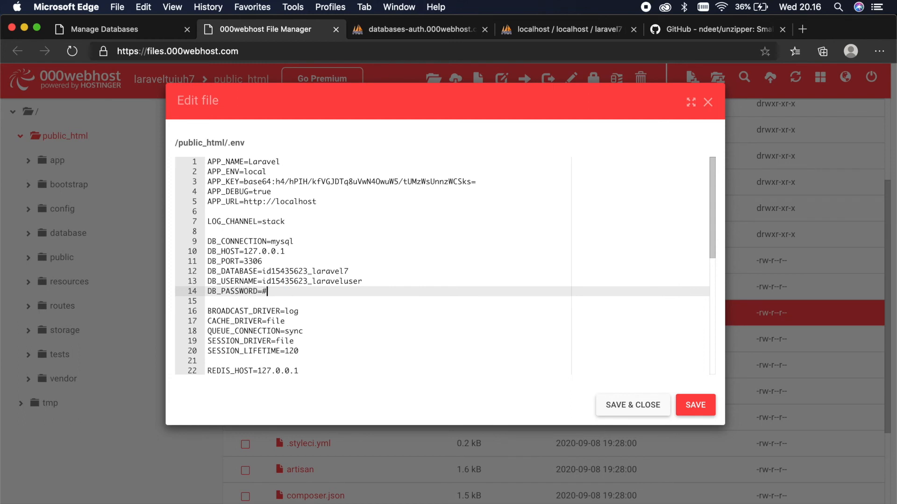
Step: Set DB_HOST in .env to localhost, copied from the hosted database's details, and save and close the file
left_click(116, 29)
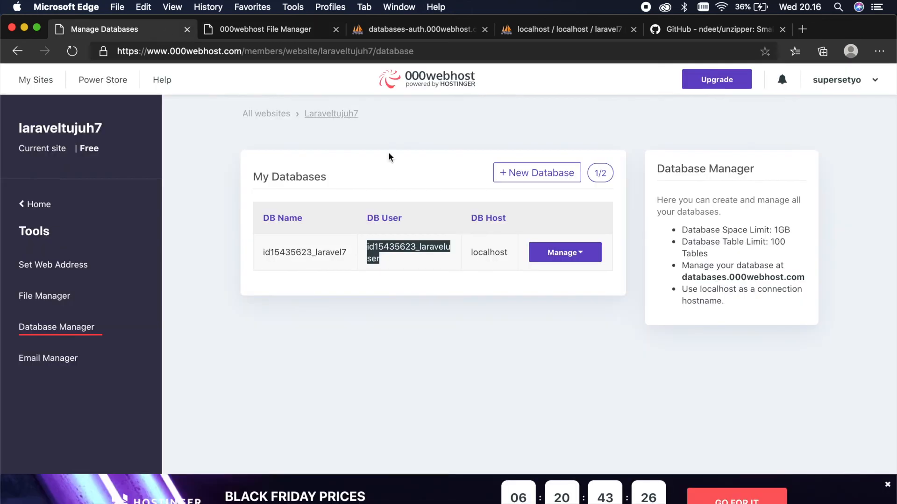
left_click_drag(469, 252, 508, 253)
key("super+c")
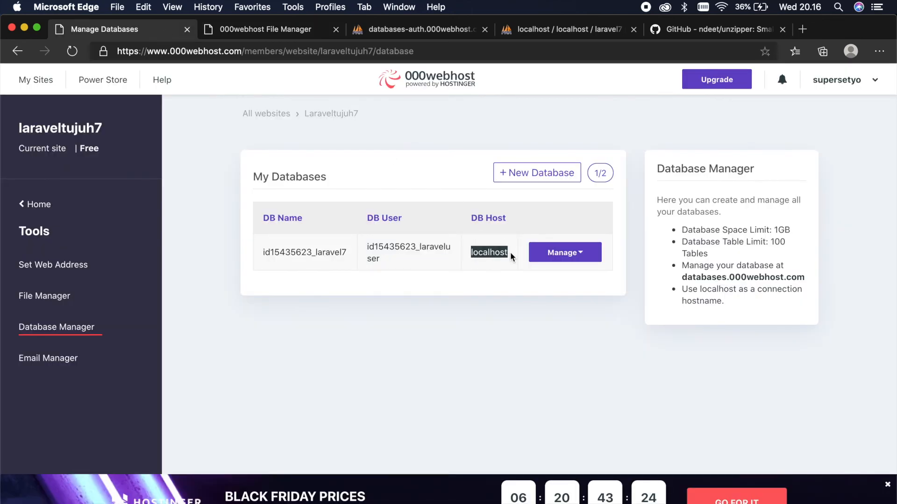
left_click(269, 29)
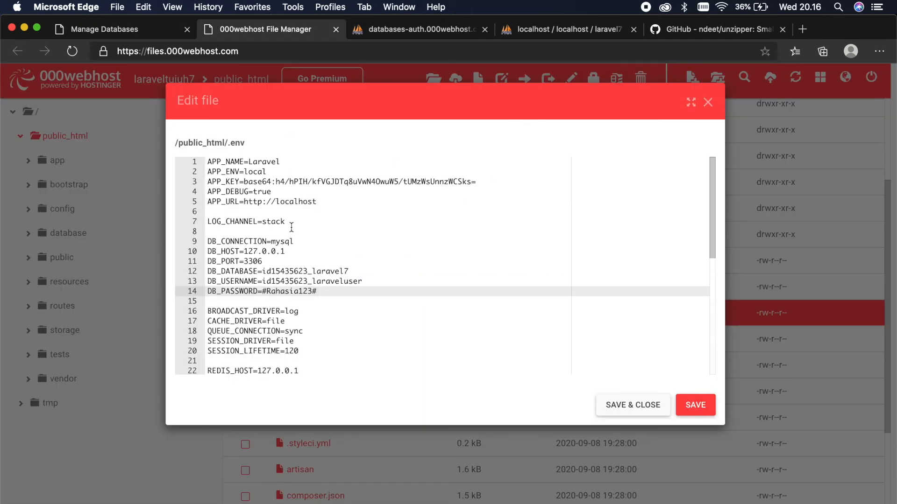
left_click_drag(244, 251, 286, 251)
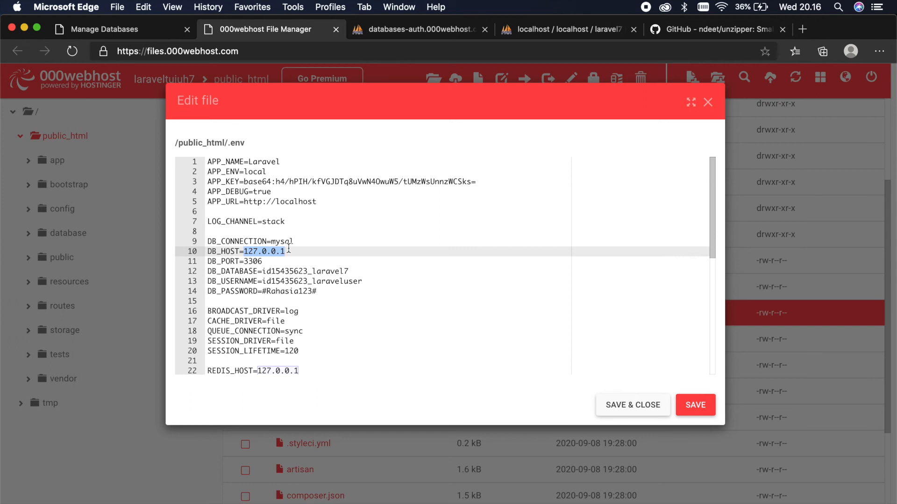
key("super+v")
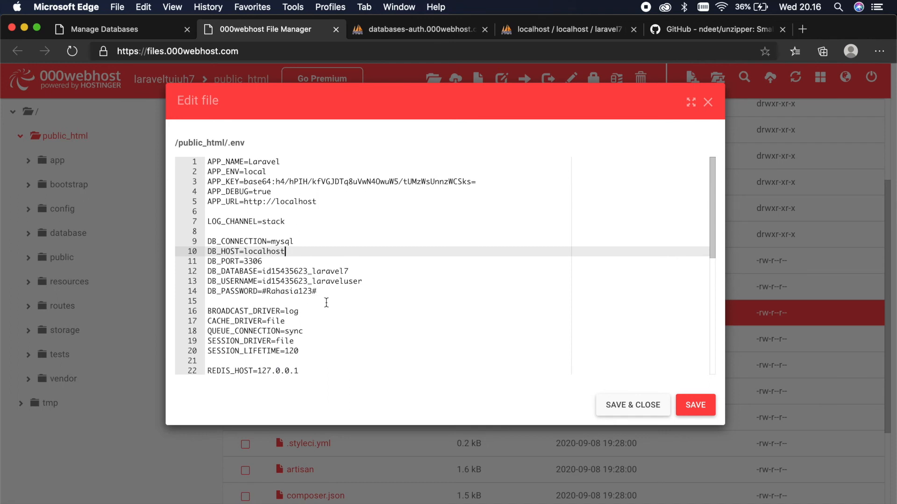
left_click(695, 405)
left_click(647, 409)
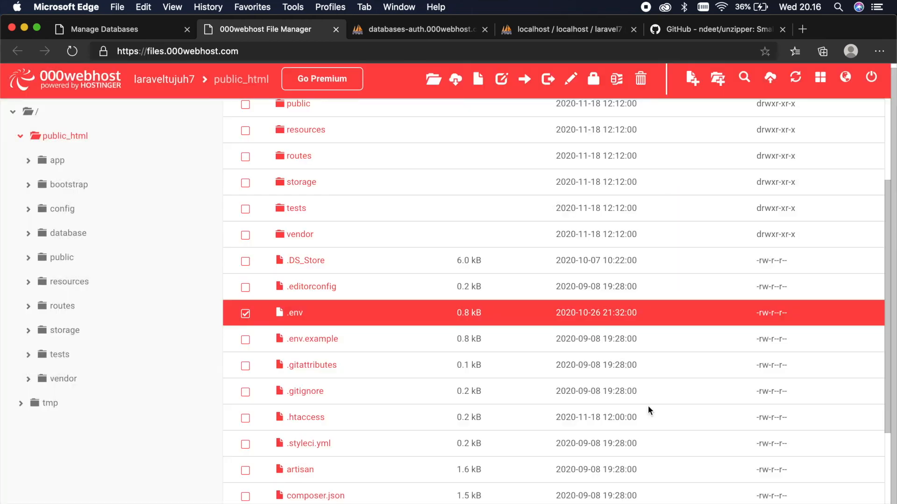
Step: Open the live laraveltujuh7 site from the website list and examine the exception message on its page
scroll(612, 304, "down", 1)
scroll(612, 305, "up", 4)
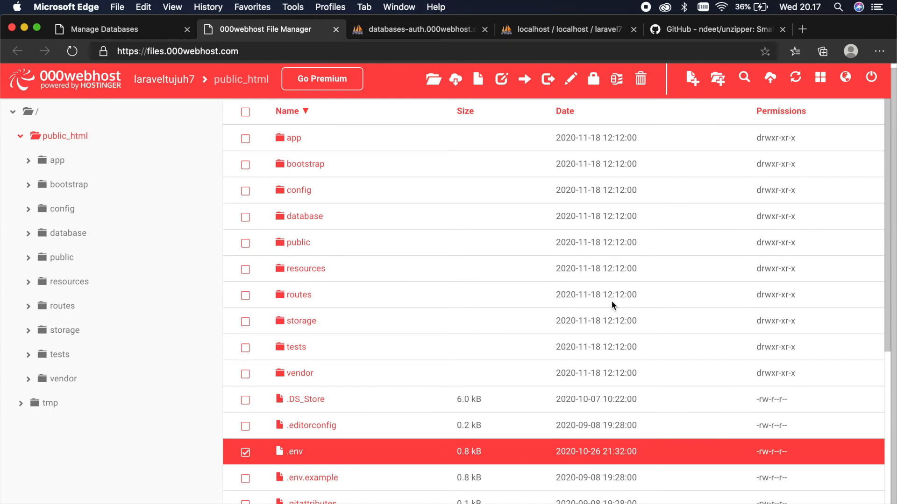
left_click(147, 28)
left_click(31, 82)
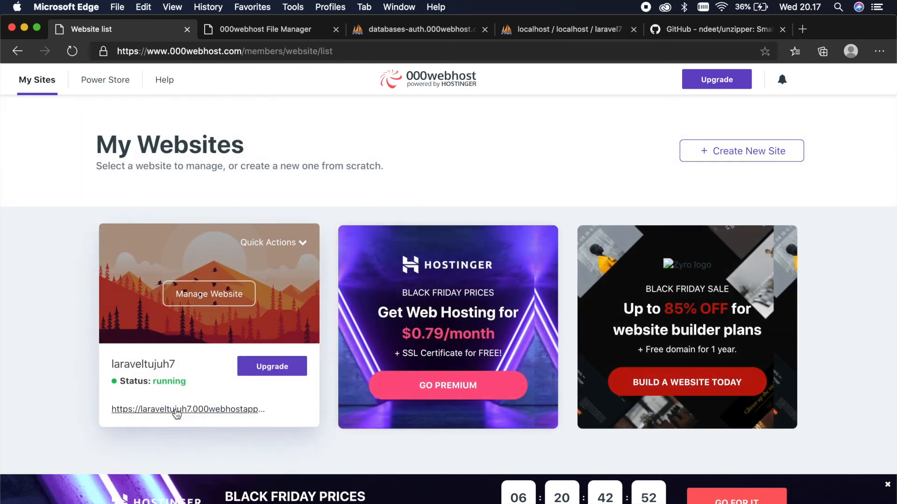
left_click(177, 410)
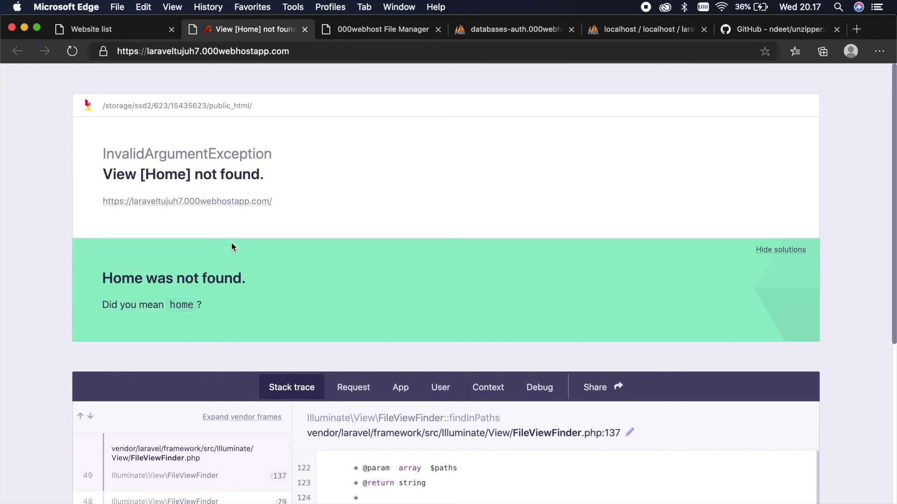
left_click_drag(102, 161, 260, 176)
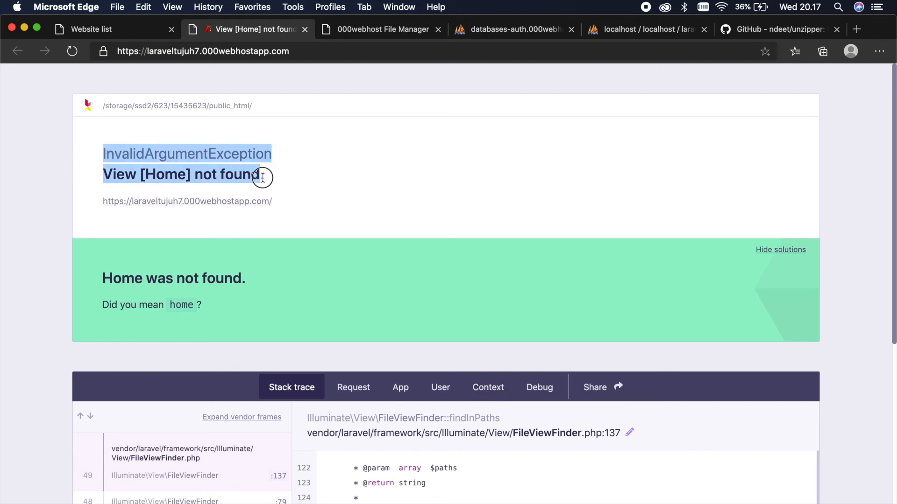
left_click(282, 192)
left_click_drag(103, 171, 300, 186)
left_click(307, 185)
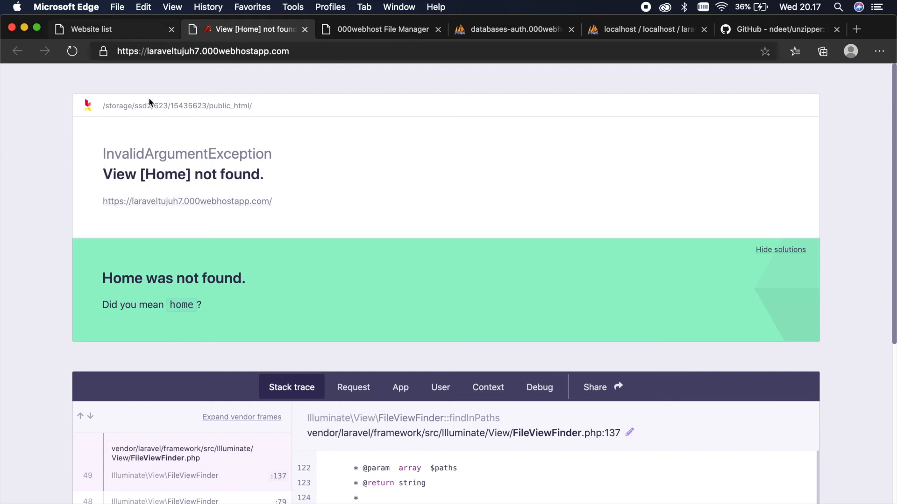
left_click_drag(157, 174, 145, 175)
Step: Open HomeController.php in public_html/app/Http/Controllers for editing in the file manager
left_click(365, 29)
scroll(329, 218, "up", 2)
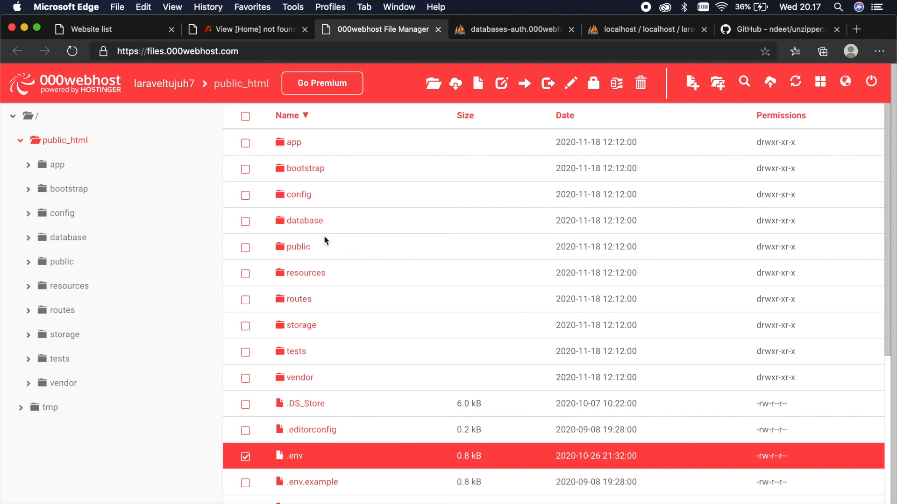
double_click(295, 147)
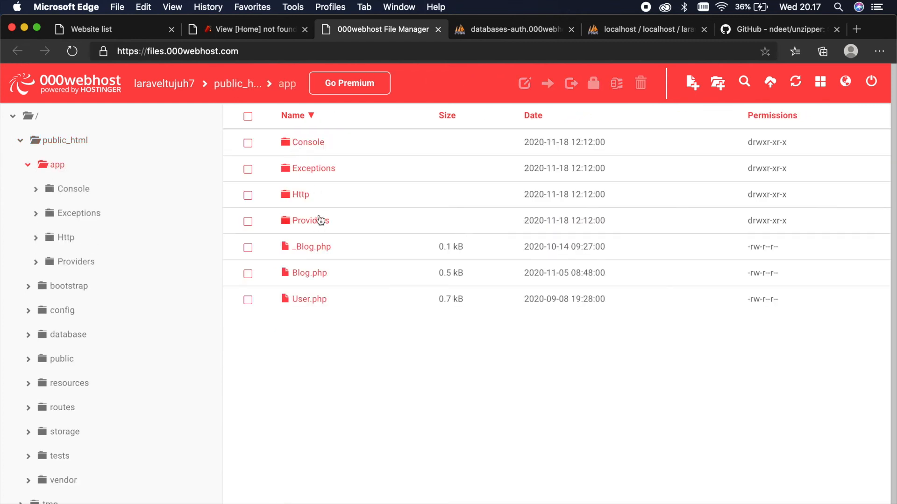
double_click(304, 196)
double_click(307, 145)
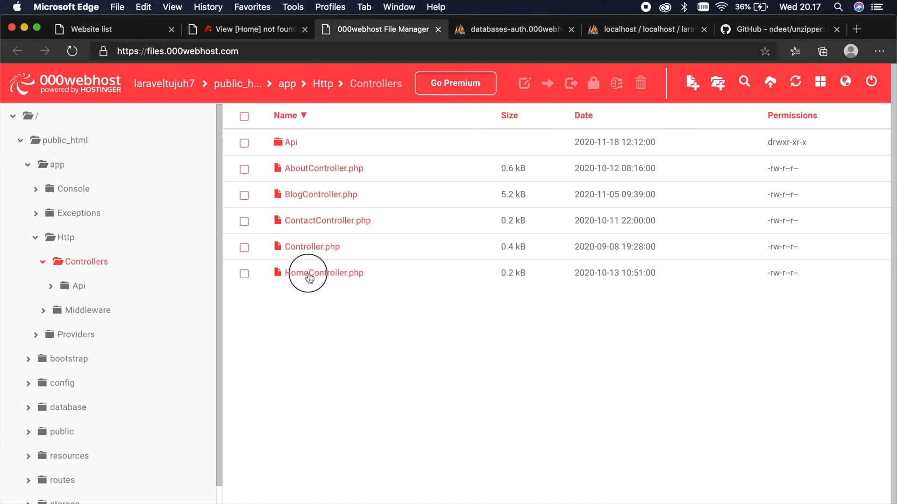
left_click(308, 277)
left_click(606, 86)
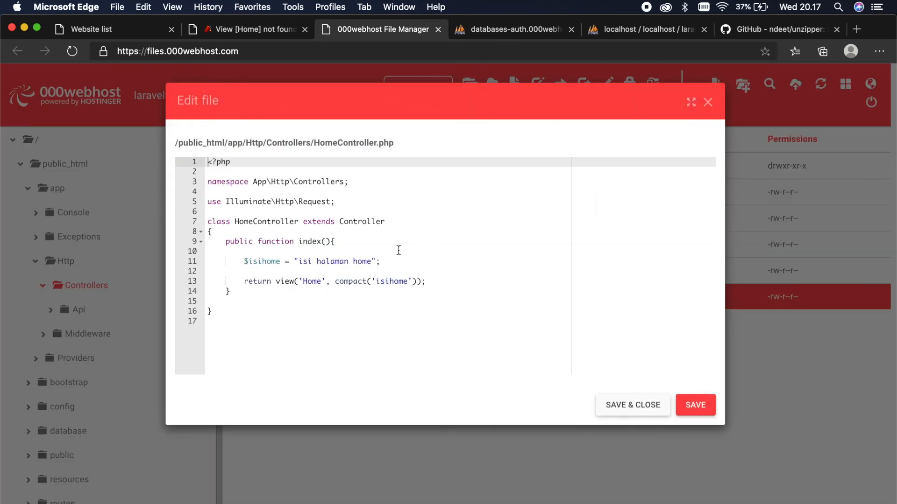
Step: Change the view name returned by HomeController's index function to lowercase 'home' and save the file
left_click(310, 281)
key("BackSpace")
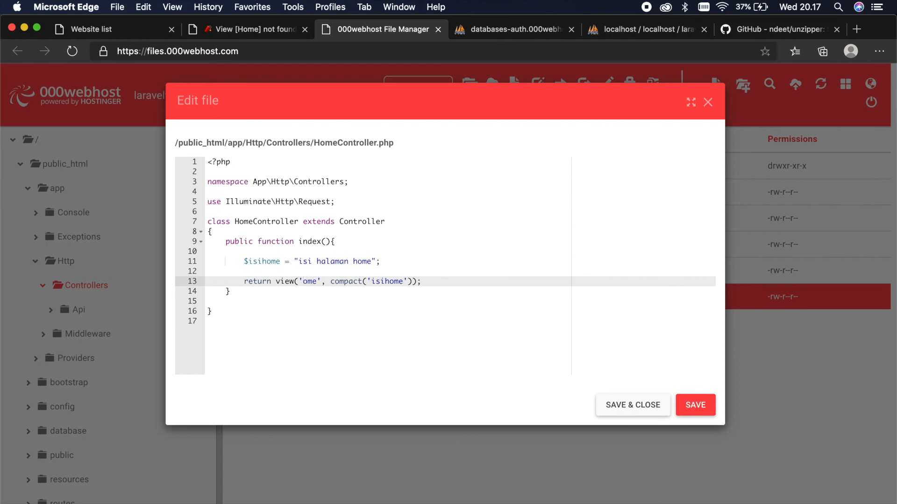
type("h")
left_click(698, 405)
Step: Reload the live laraveltujuh7 site to check its home page
left_click(282, 31)
left_click(283, 45)
key("Return")
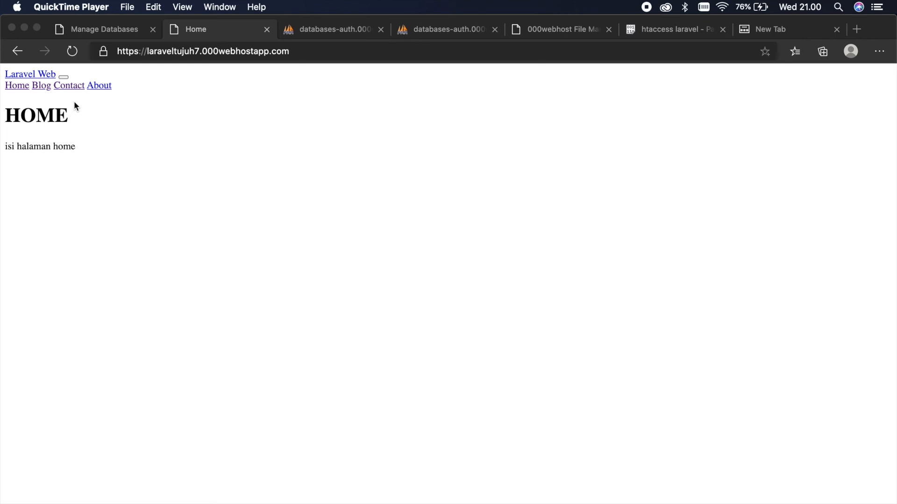
Step: Return to the file manager and open the .htaccess file in public_html for editing
key("super+Tab")
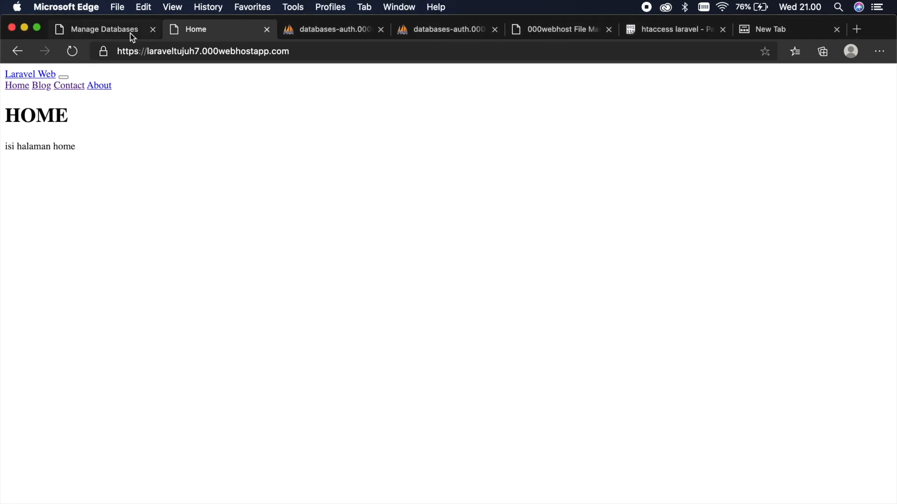
key("super+5")
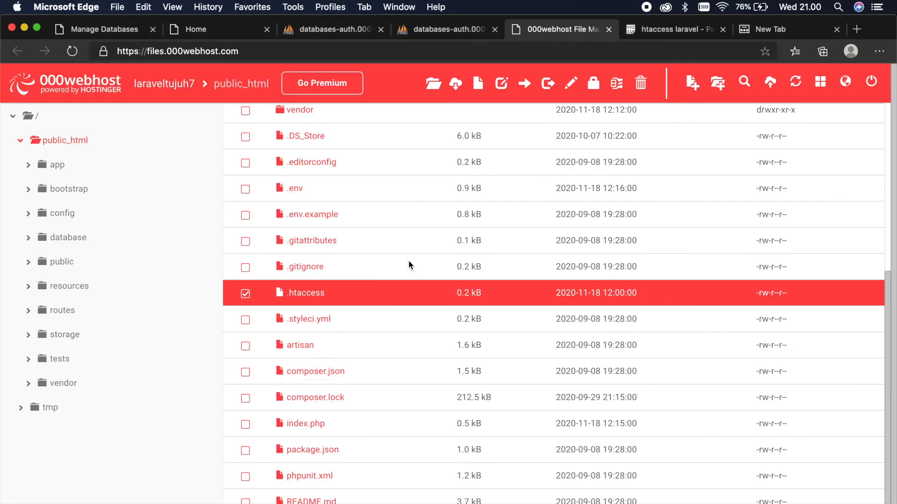
left_click(341, 321)
left_click(344, 299)
right_click(343, 300)
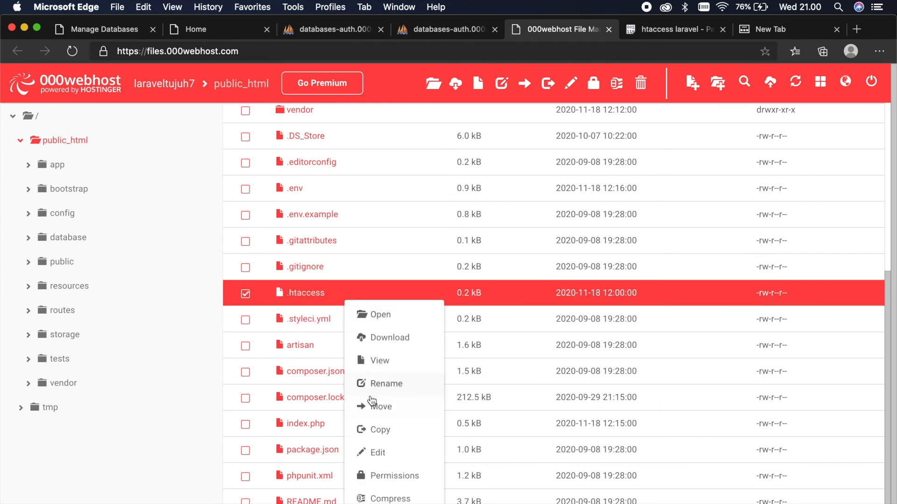
left_click(376, 453)
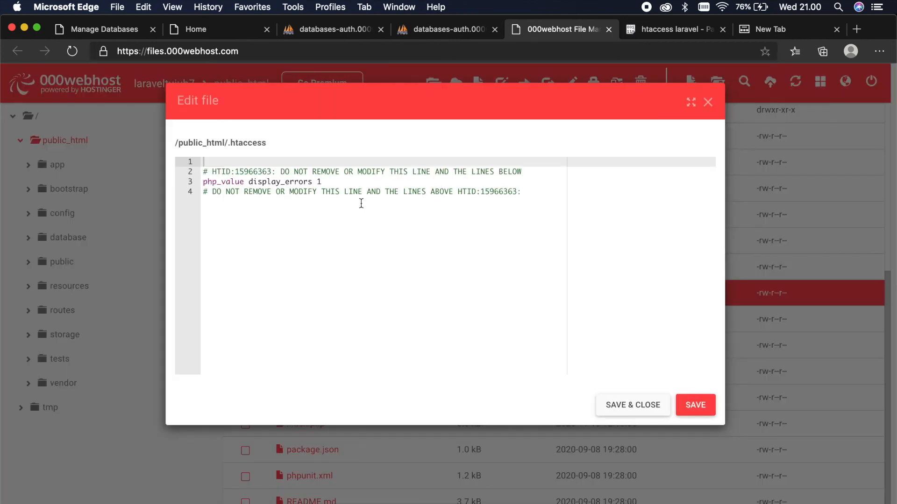
Step: Append the RewriteEngine, RewriteCond and RewriteRule lines from the "htaccess laravel" Pastebin page to the end of .htaccess, after a blank line
left_click(526, 192)
key("Return")
key("Return")
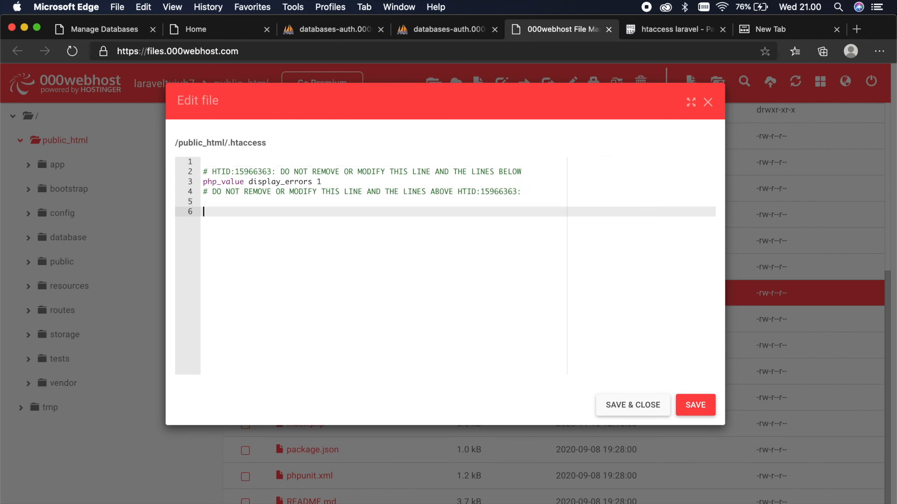
left_click(697, 32)
left_click_drag(266, 301, 571, 61)
key("super+c")
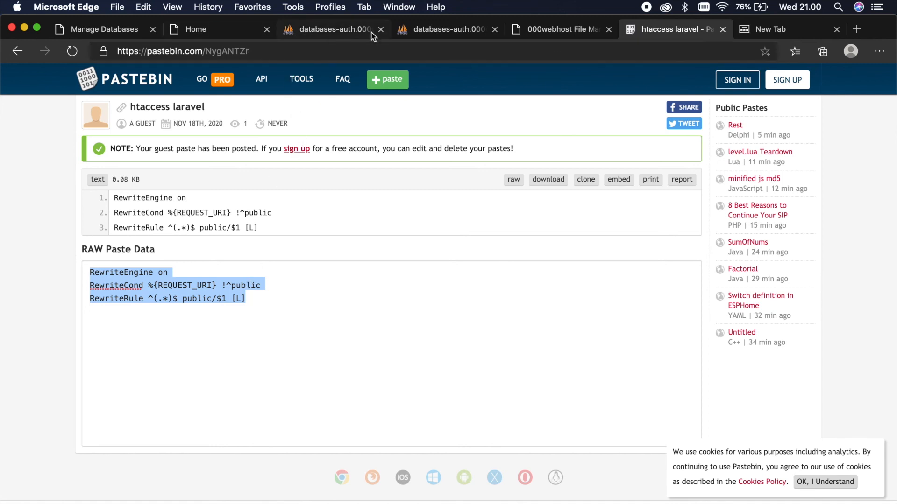
left_click(557, 28)
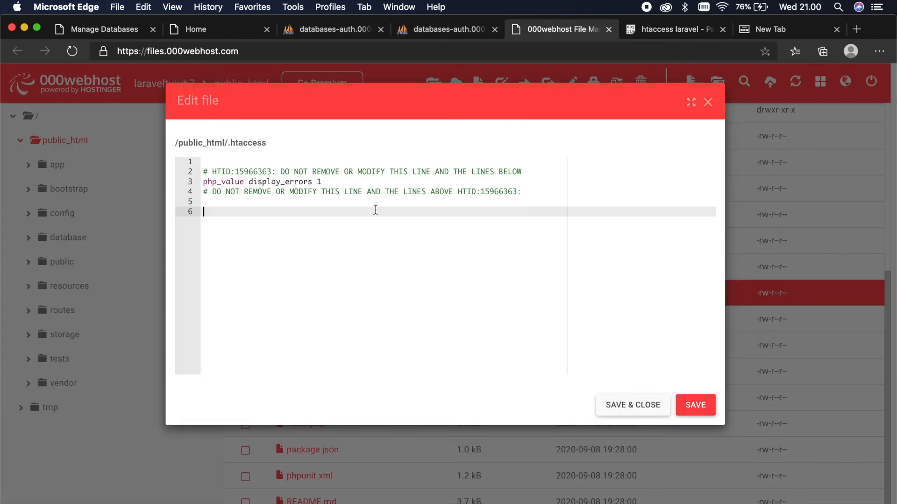
key("super+v")
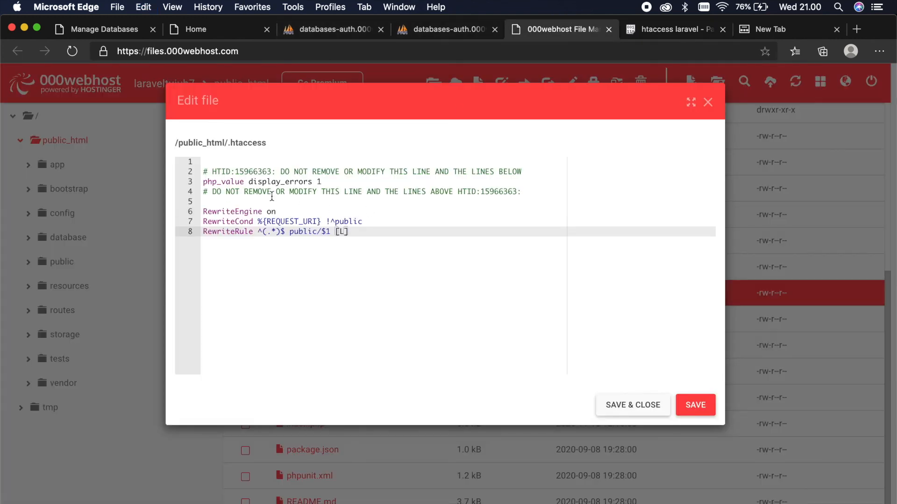
left_click(205, 181)
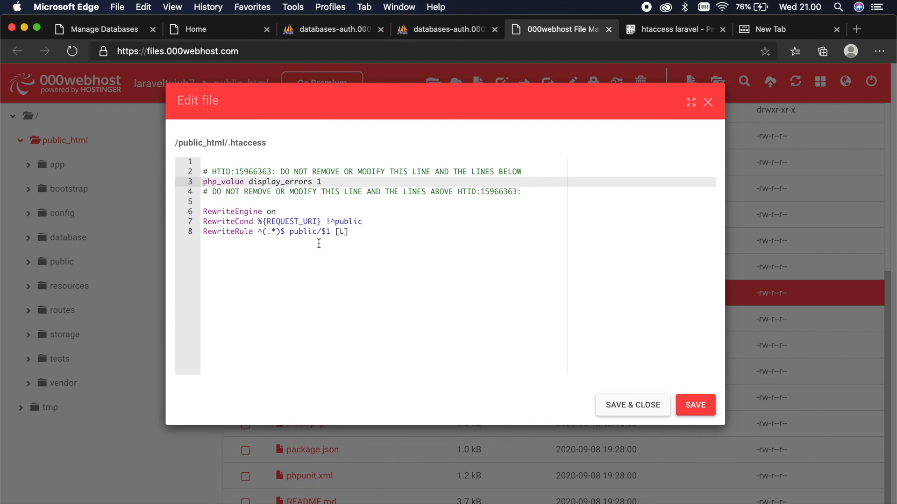
Step: Comment out the php_value display_errors line in .htaccess with a # and save the file with its rewrite rules
type("#")
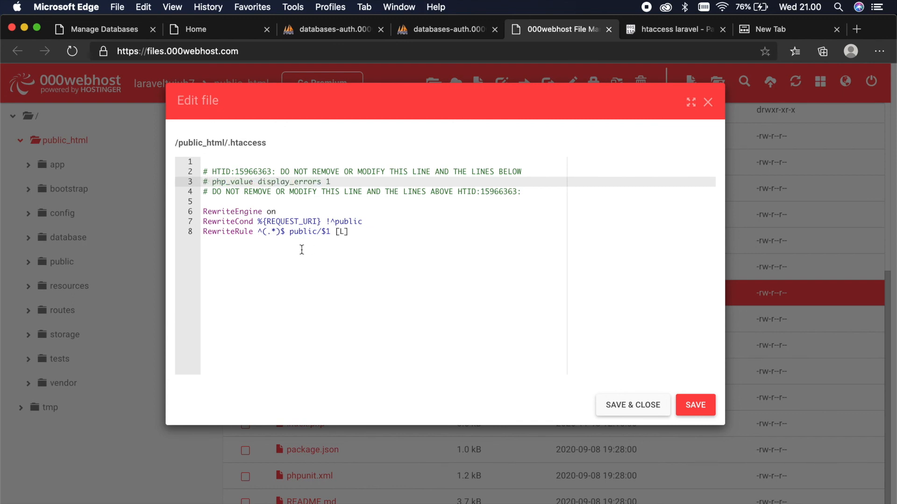
left_click_drag(362, 240, 205, 211)
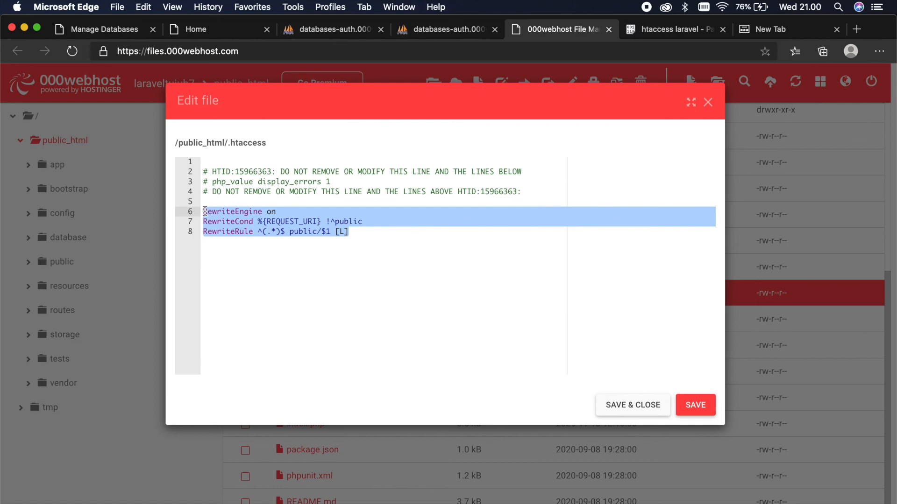
left_click(695, 406)
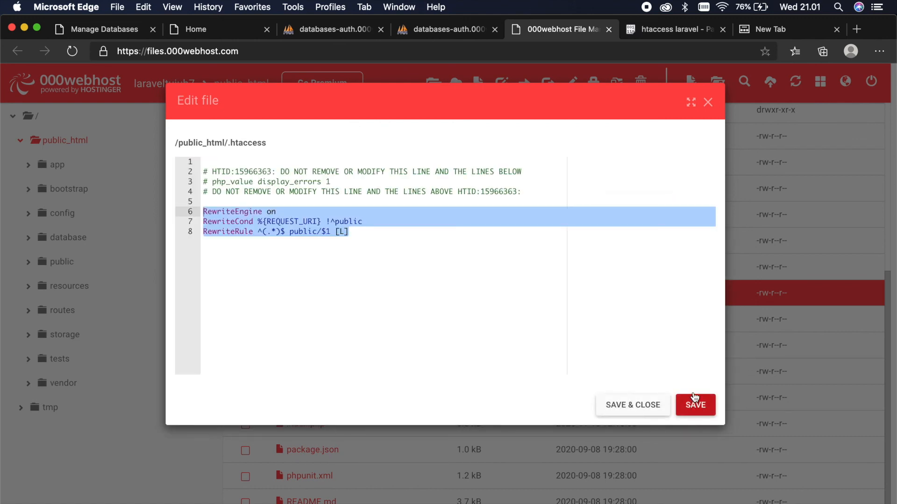
Step: Reload the live laraveltujuh7 home page to check its styling, and open the site's Blog page
left_click(230, 32)
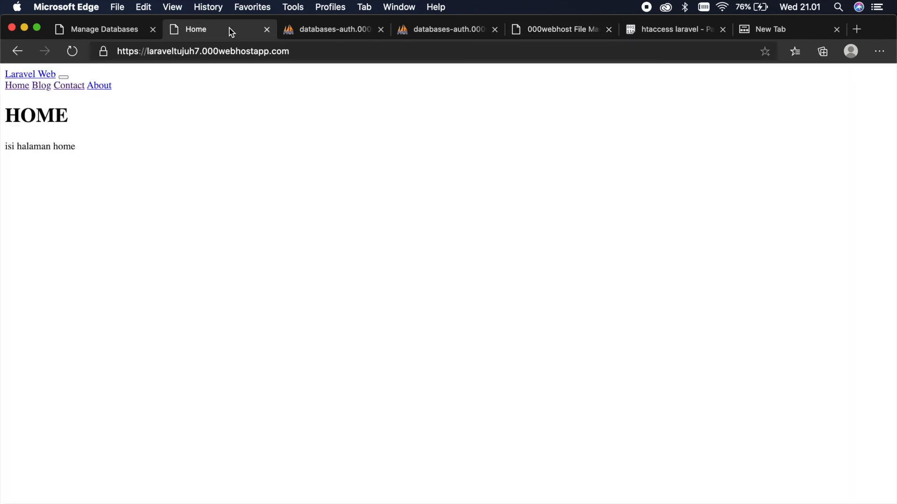
key("super+r")
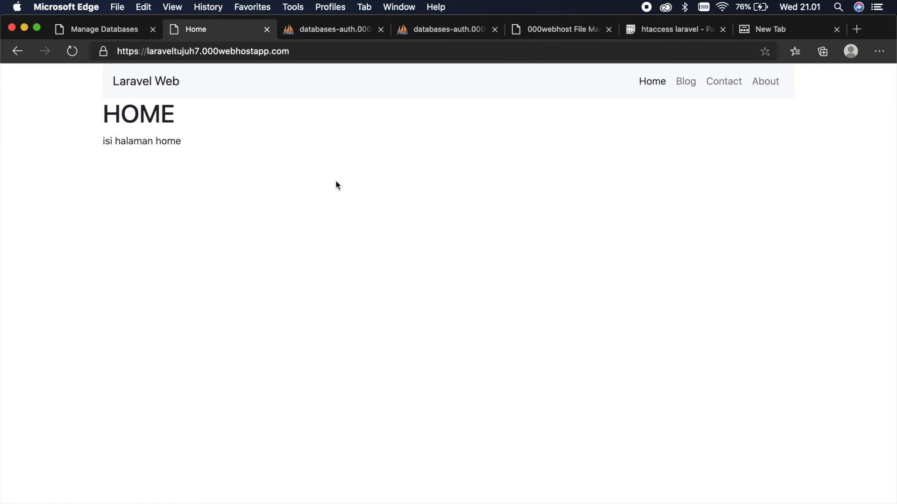
left_click(687, 83)
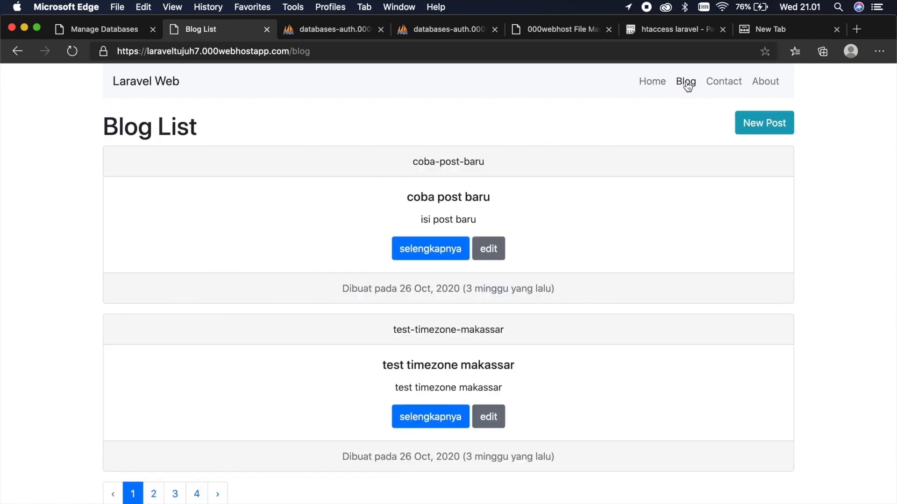
Step: Create a new blog post titled "Host" with the body "host isi", and set the browser to never translate Indonesian
left_click(762, 134)
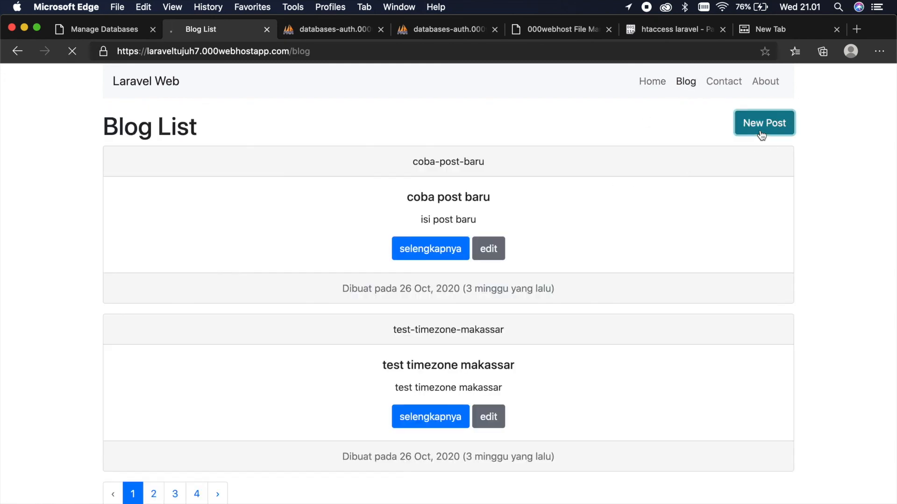
left_click(527, 233)
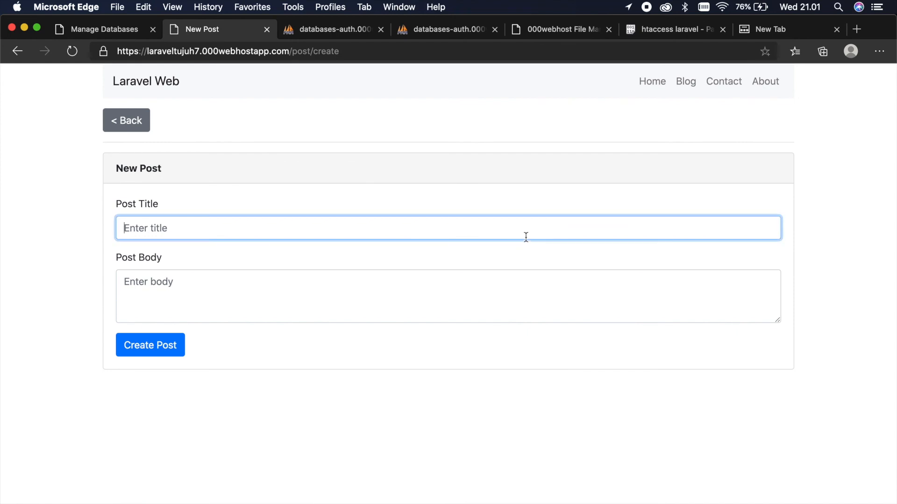
type("Host")
key("Tab")
type("host ")
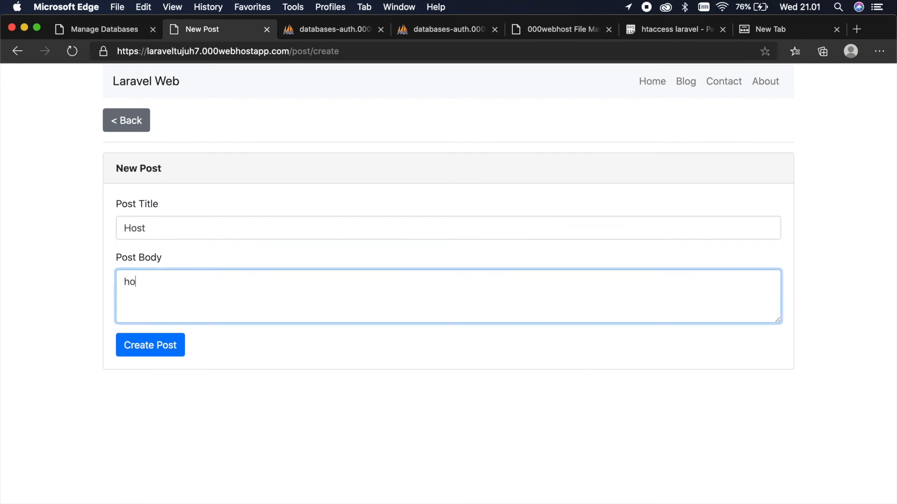
type("isi")
left_click(161, 346)
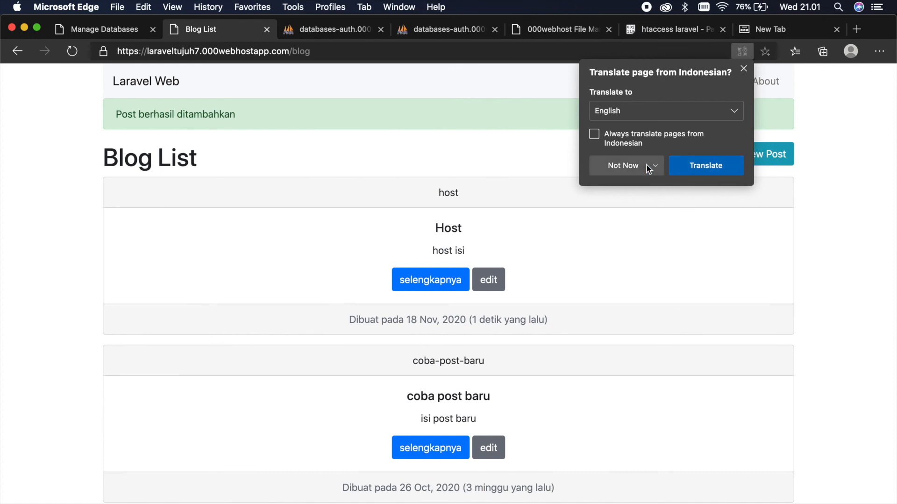
left_click(649, 167)
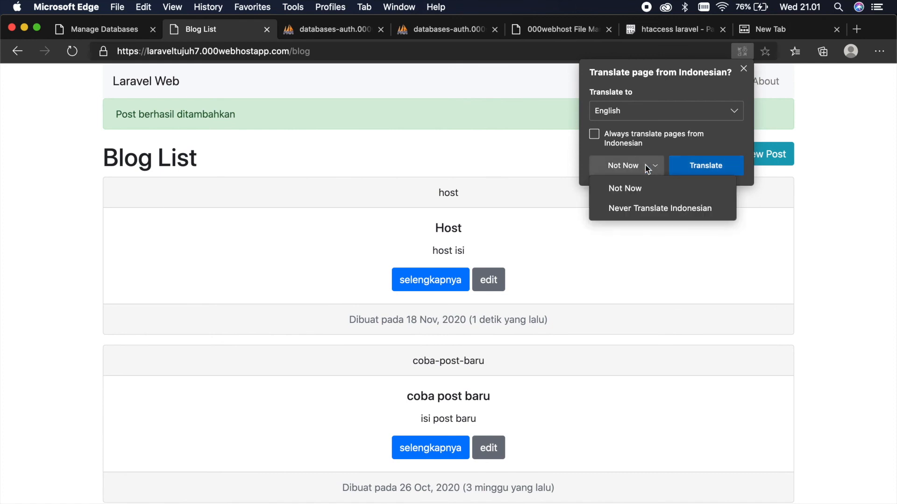
left_click(634, 209)
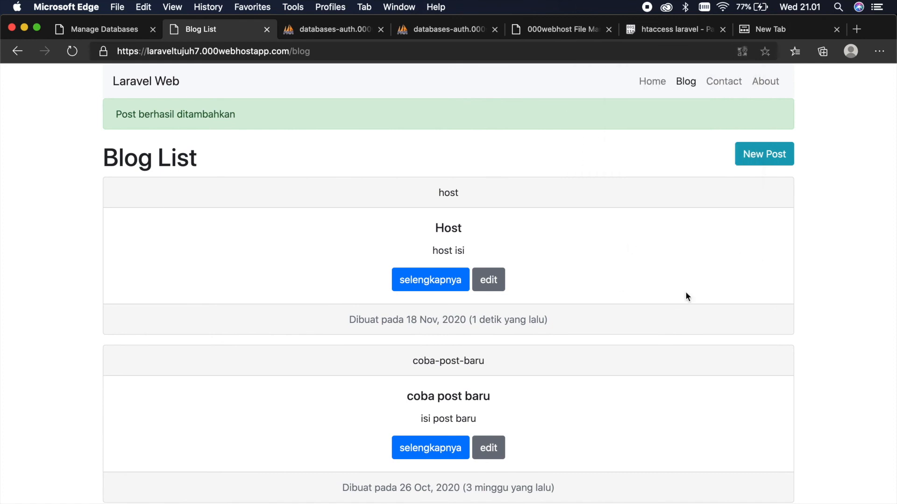